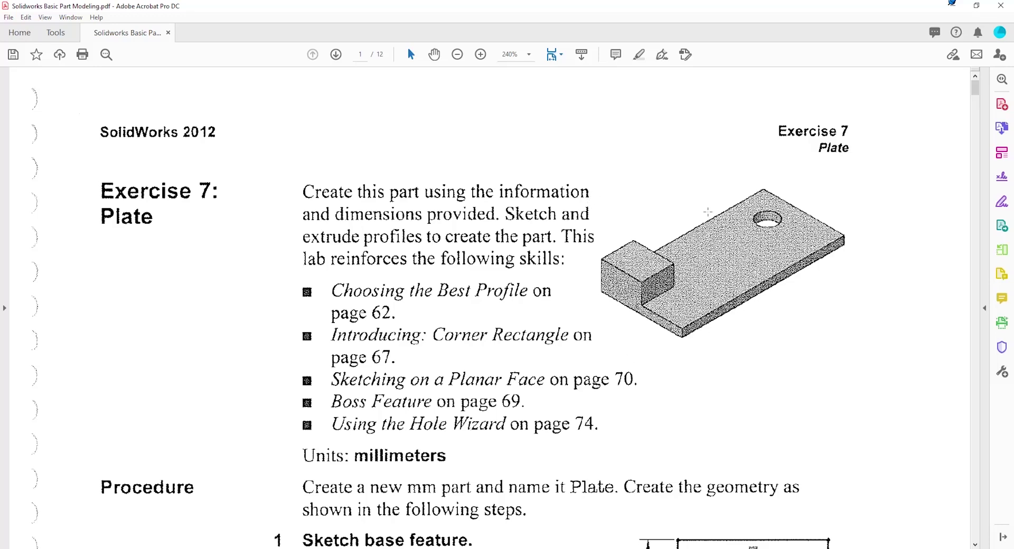
# Step: Read through the Exercise 7 Plate instructions, examining the base sketch, base extrusion, boss and Hole Wizard requirements
pyautogui.scroll(-4, 707, 211)
pyautogui.scroll(4, 711, 222)
pyautogui.scroll(-5, 675, 155)
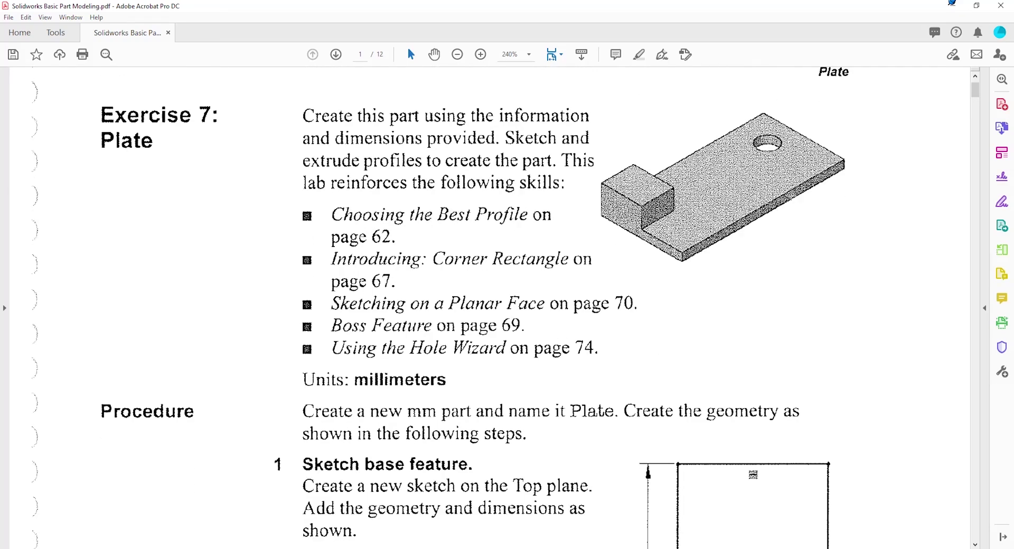
pyautogui.scroll(4, 675, 155)
pyautogui.scroll(-7, 650, 251)
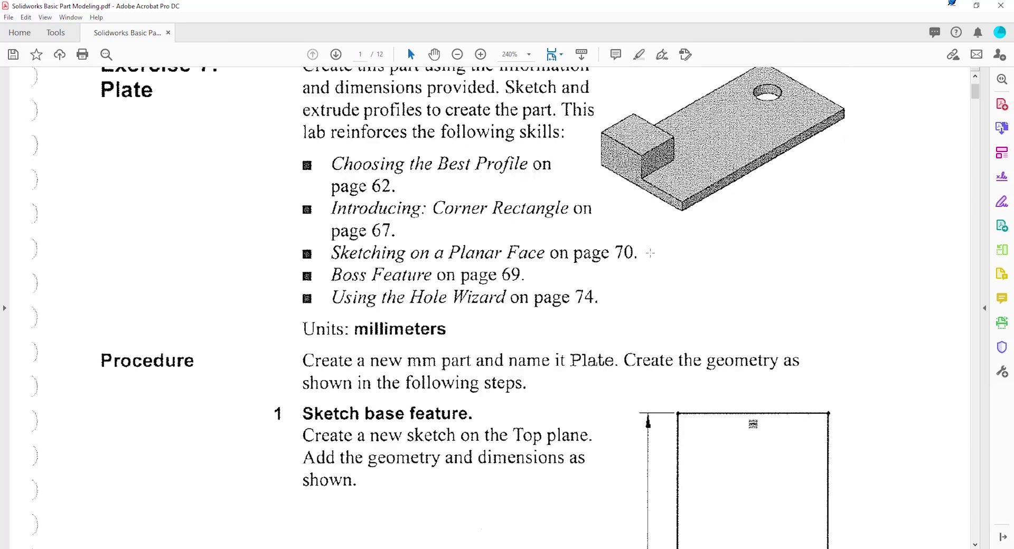
pyautogui.scroll(-12, 650, 251)
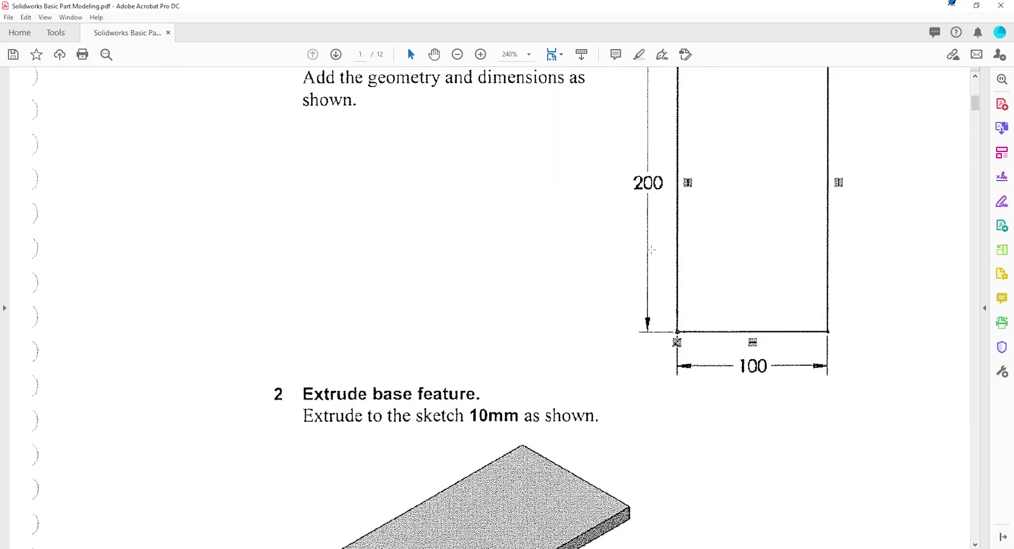
pyautogui.scroll(-4, 651, 250)
pyautogui.scroll(18, 652, 248)
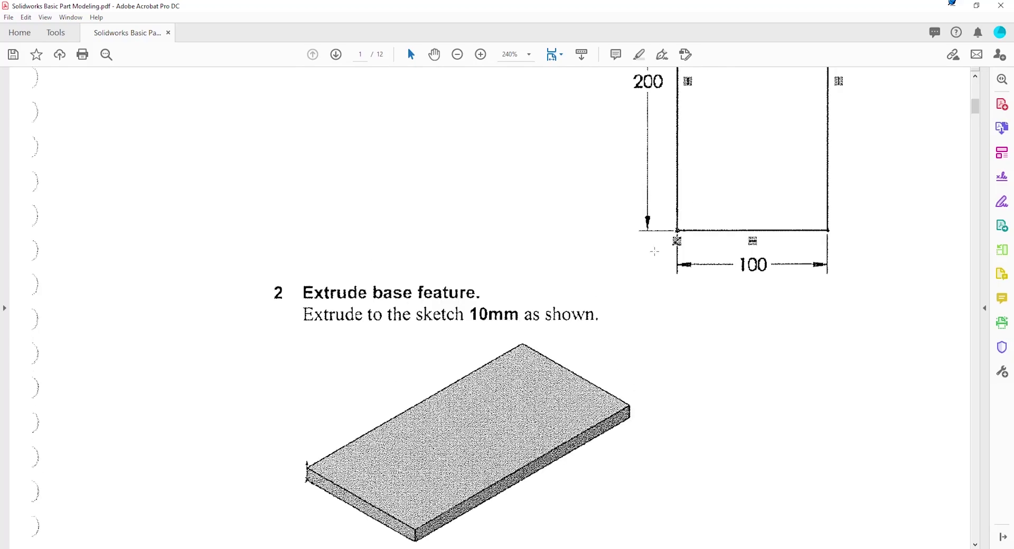
pyautogui.scroll(6, 672, 270)
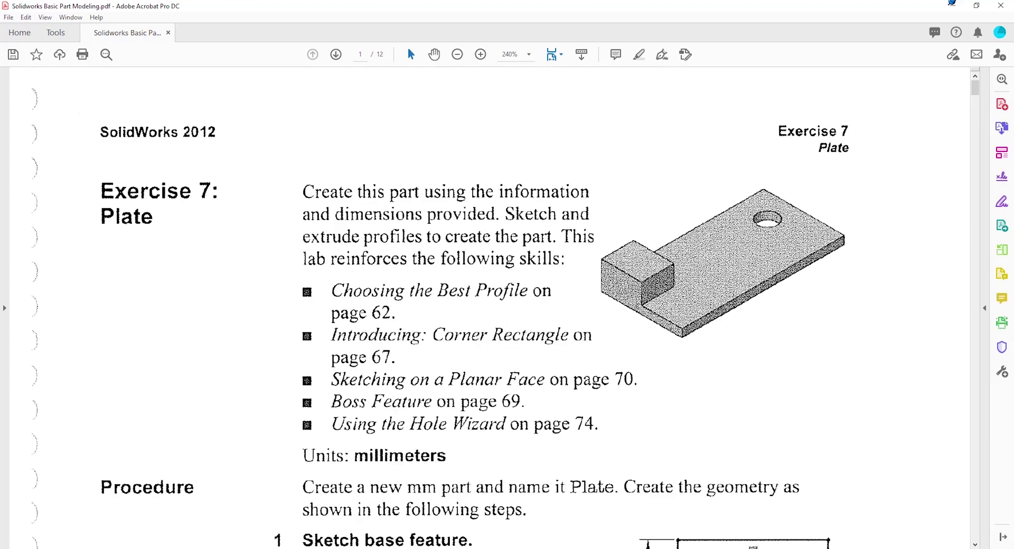
pyautogui.scroll(-7, 673, 270)
pyautogui.scroll(1, 672, 270)
pyautogui.scroll(-19, 426, 233)
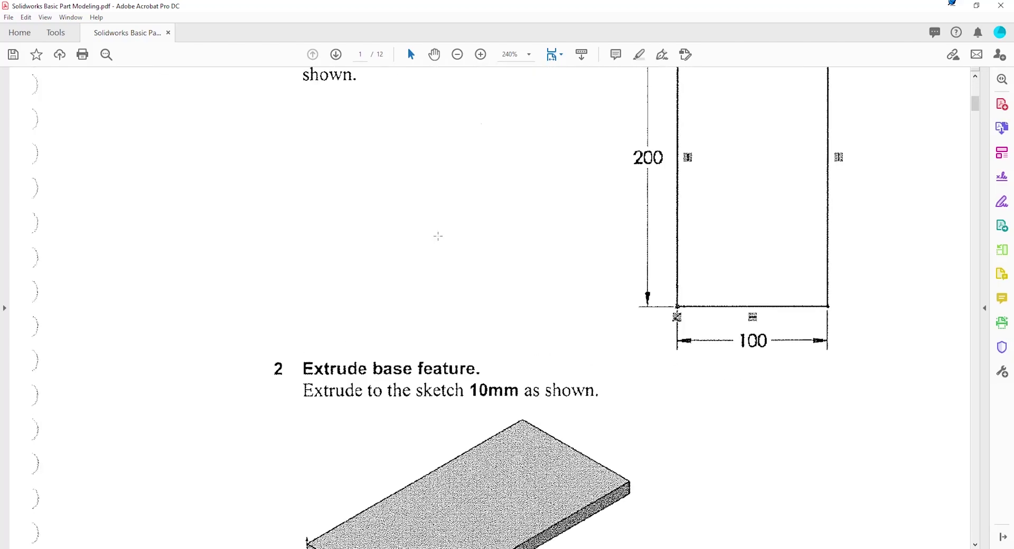
pyautogui.scroll(-20, 445, 232)
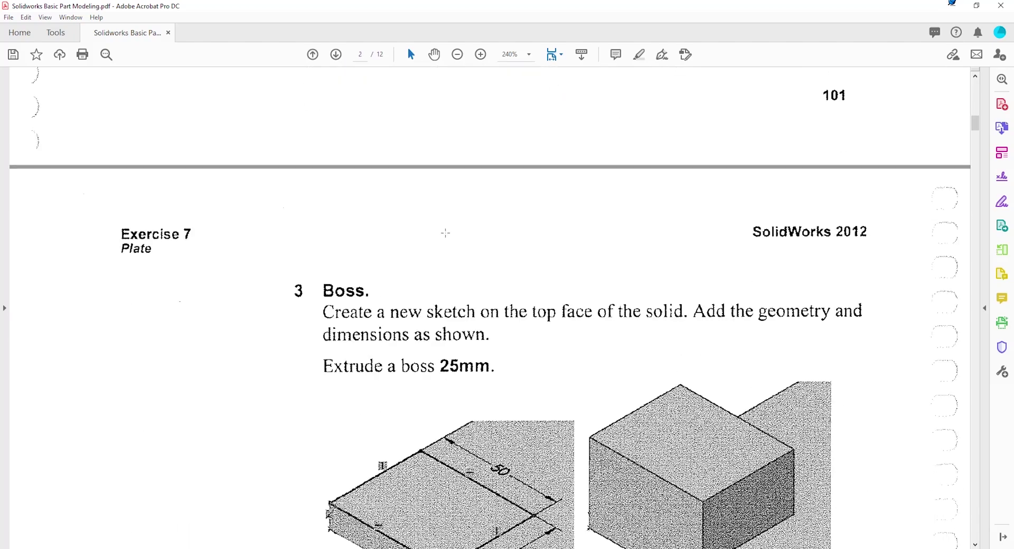
pyautogui.scroll(-19, 626, 308)
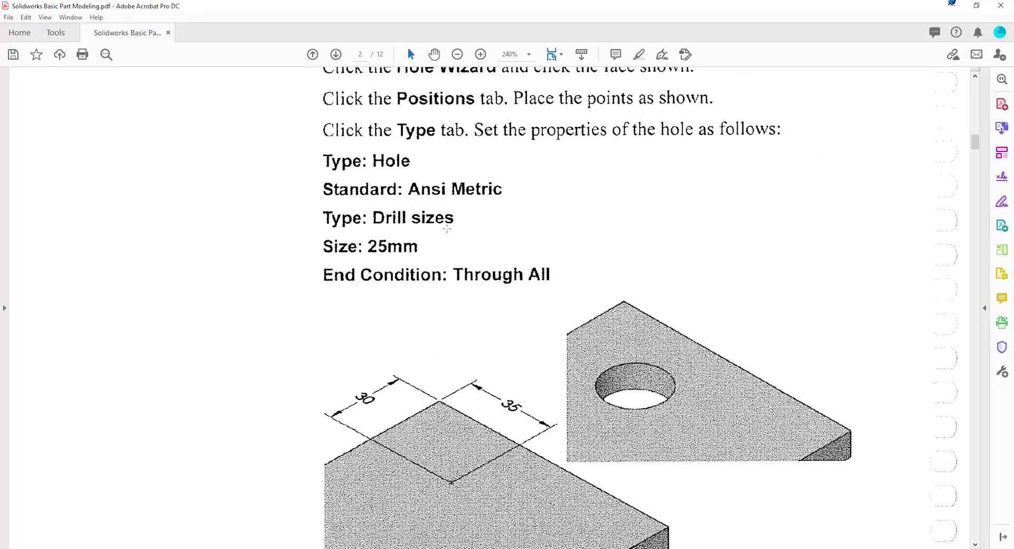
pyautogui.press('Home')
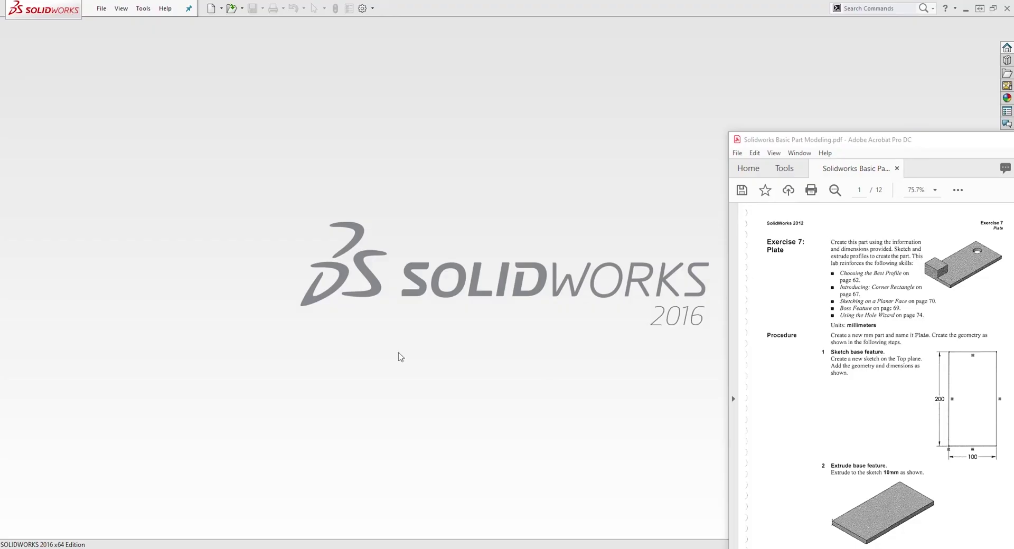
# Step: Switch to SOLIDWORKS, create a new part and set its document units to MMGS (millimeter, gram, second)
pyautogui.click(211, 9)
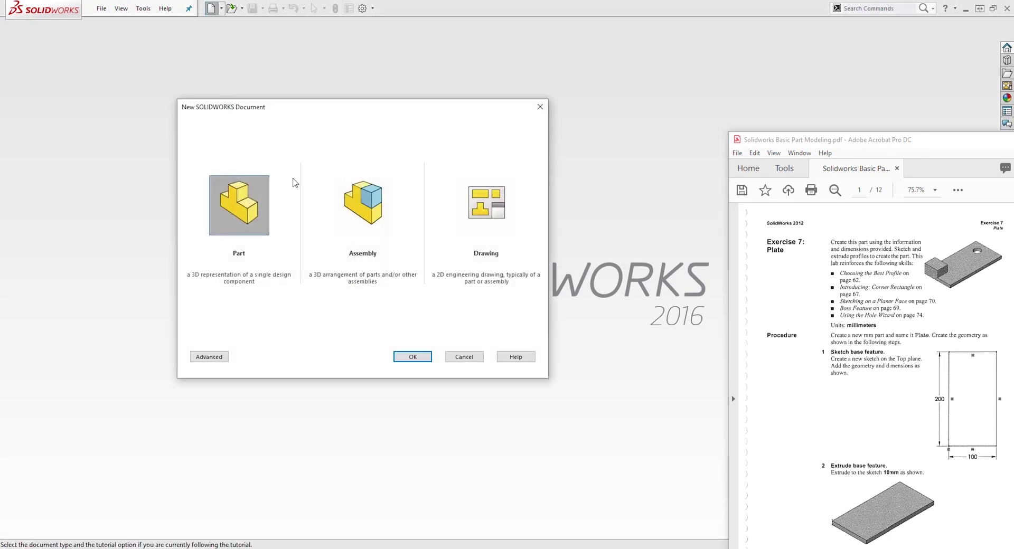
pyautogui.click(412, 357)
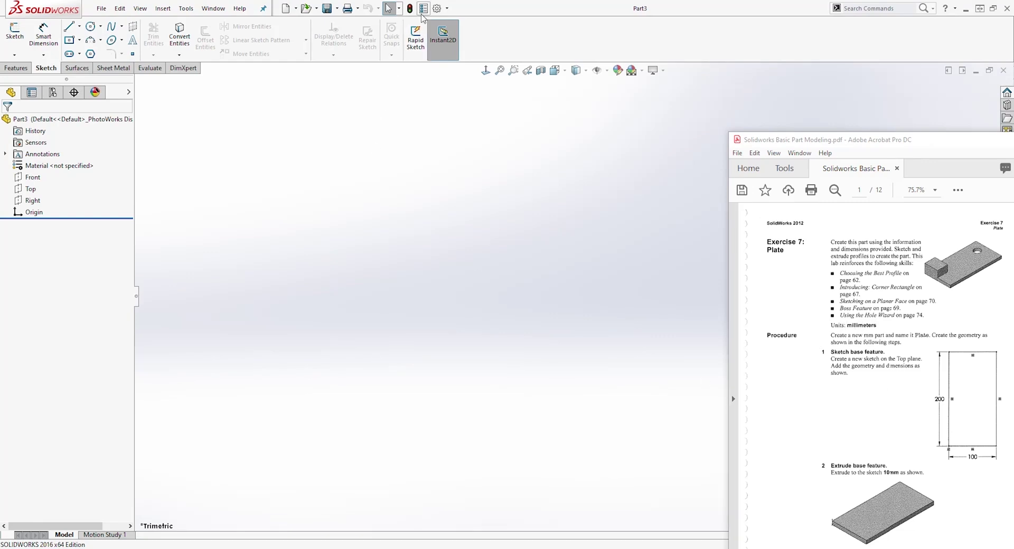
pyautogui.click(437, 8)
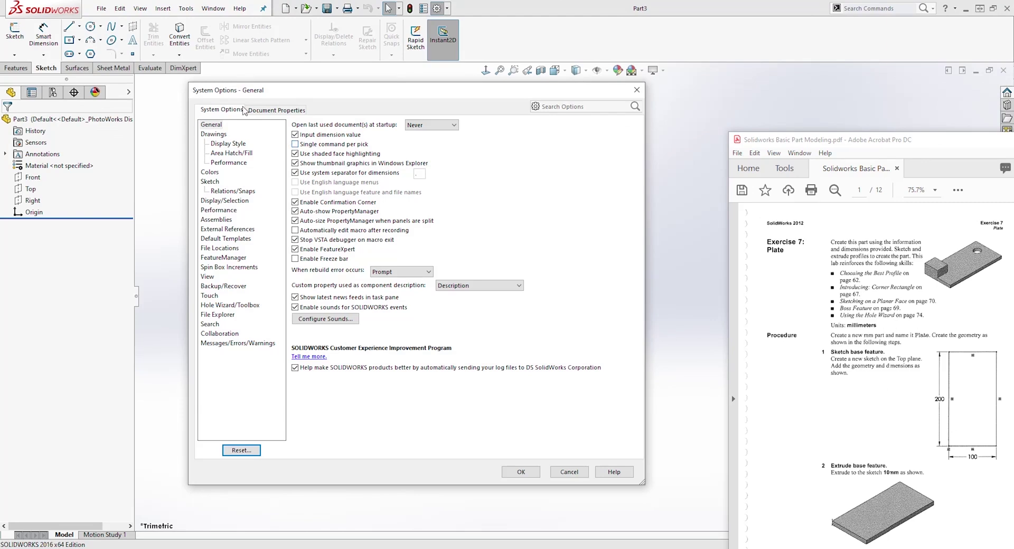
pyautogui.click(263, 111)
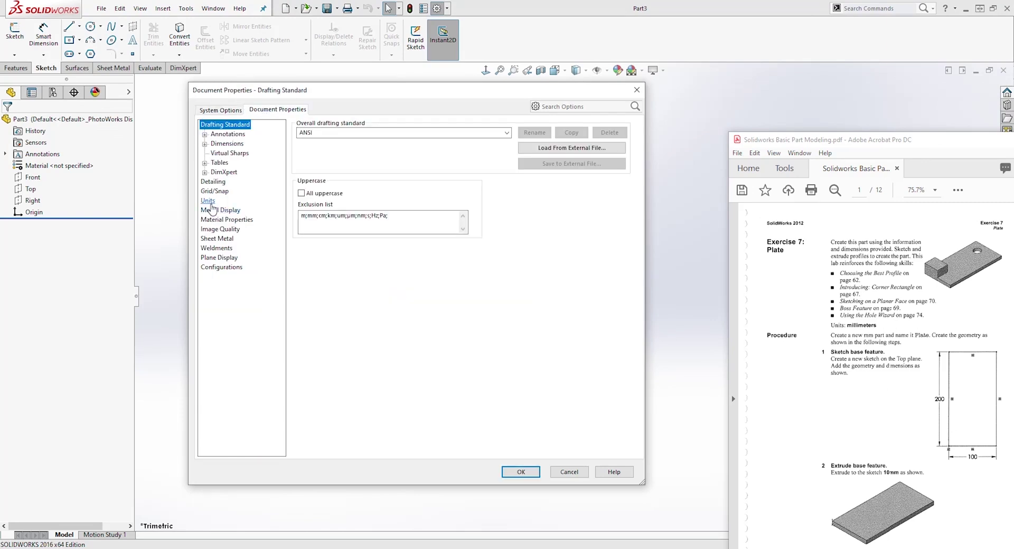
pyautogui.click(208, 201)
pyautogui.click(301, 149)
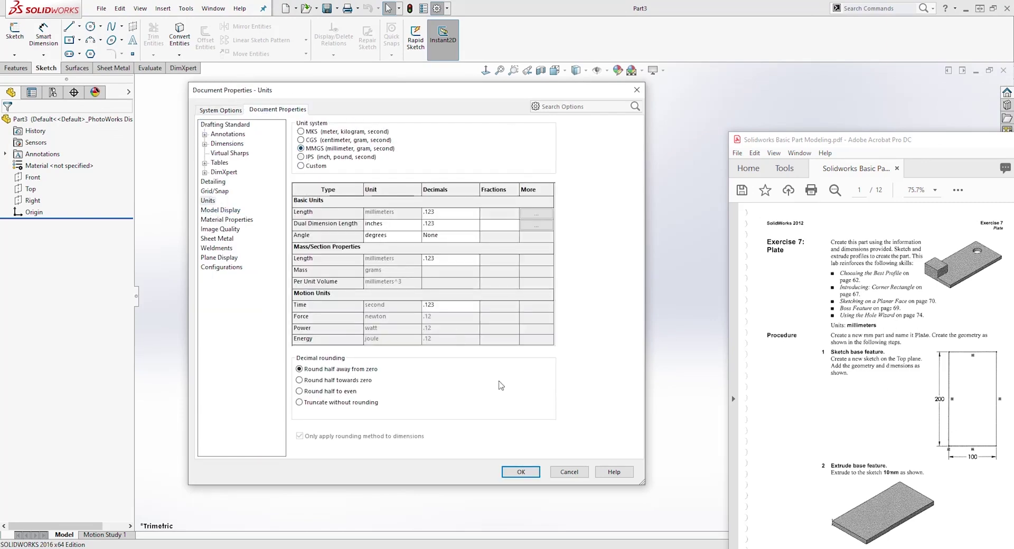
pyautogui.click(521, 472)
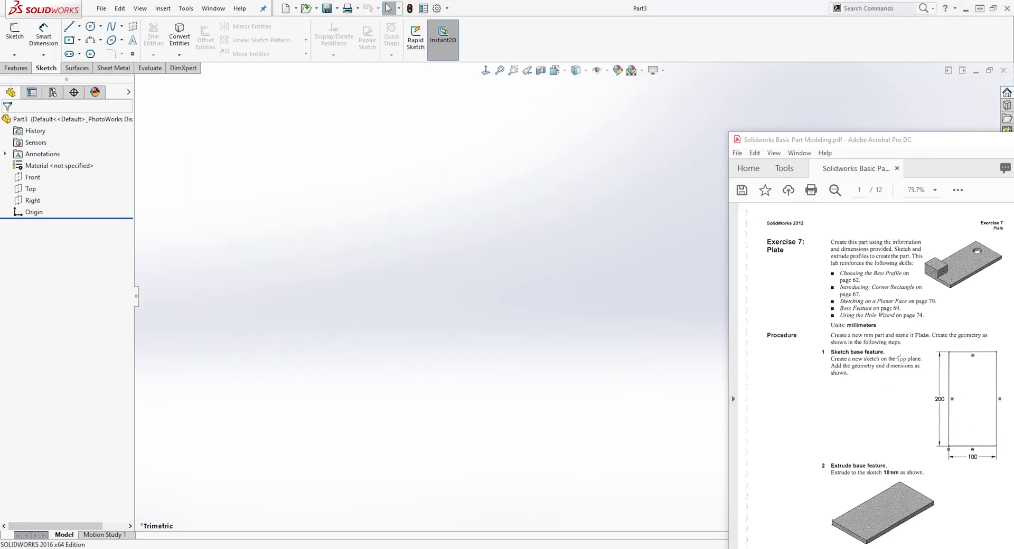
# Step: On the Top plane, sketch a corner rectangle from the origin, about 70 mm wide and 99 mm high
pyautogui.click(20, 190)
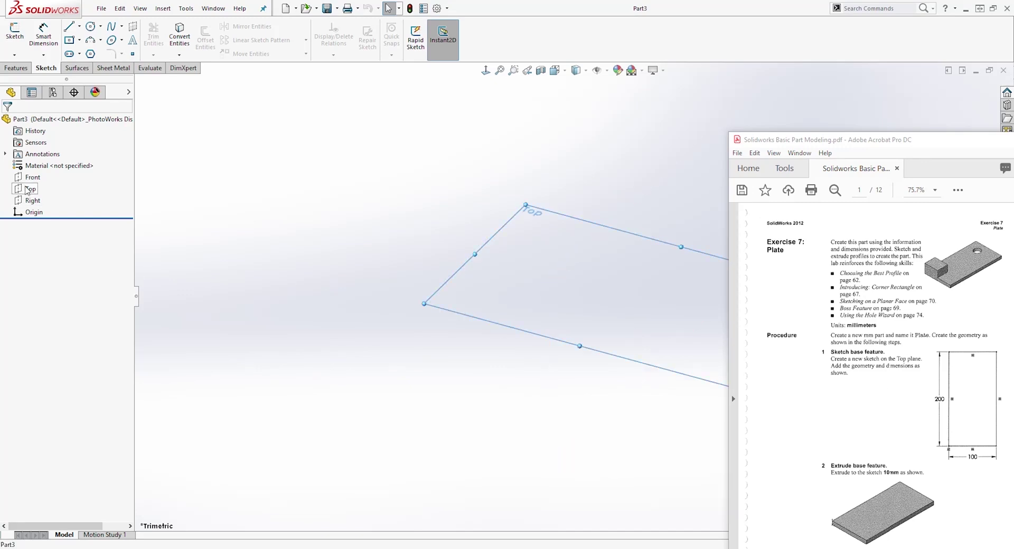
pyautogui.click(15, 31)
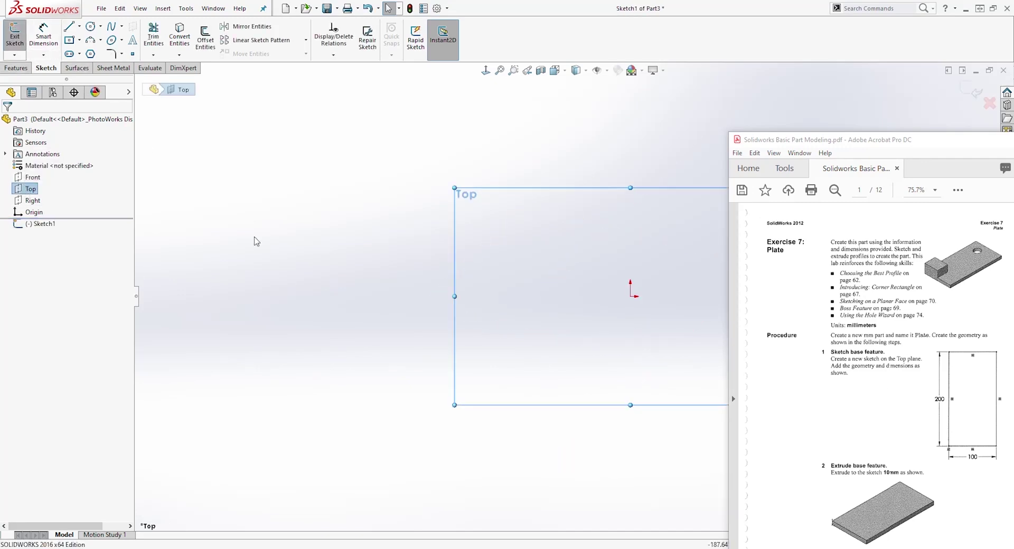
pyautogui.moveTo(606, 457)
pyautogui.keyDown('ctrl'); pyautogui.mouseDown(button='middle')
pyautogui.moveTo(453, 442)
pyautogui.moveTo(360, 462)
pyautogui.mouseUp(button='middle'); pyautogui.keyUp('ctrl')
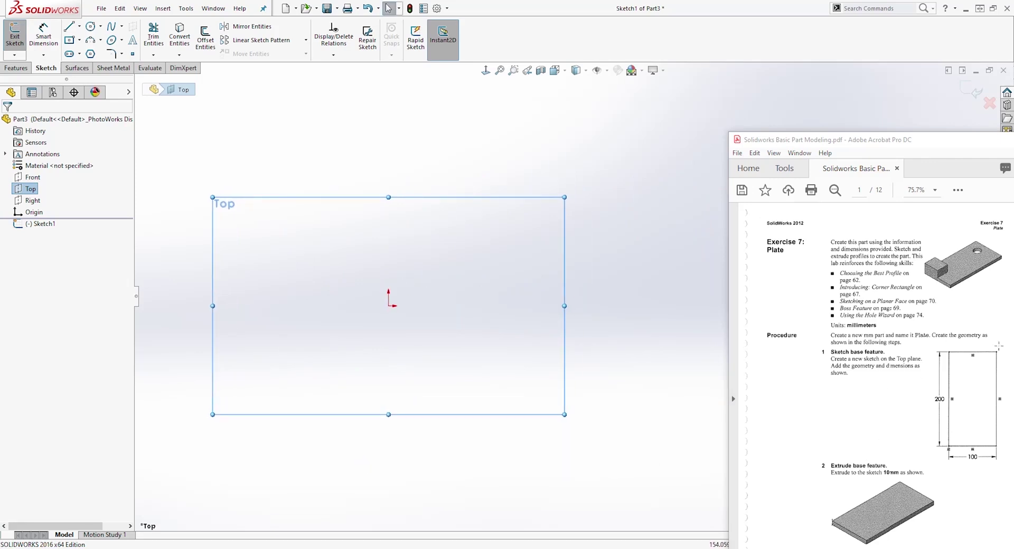
pyautogui.click(80, 40)
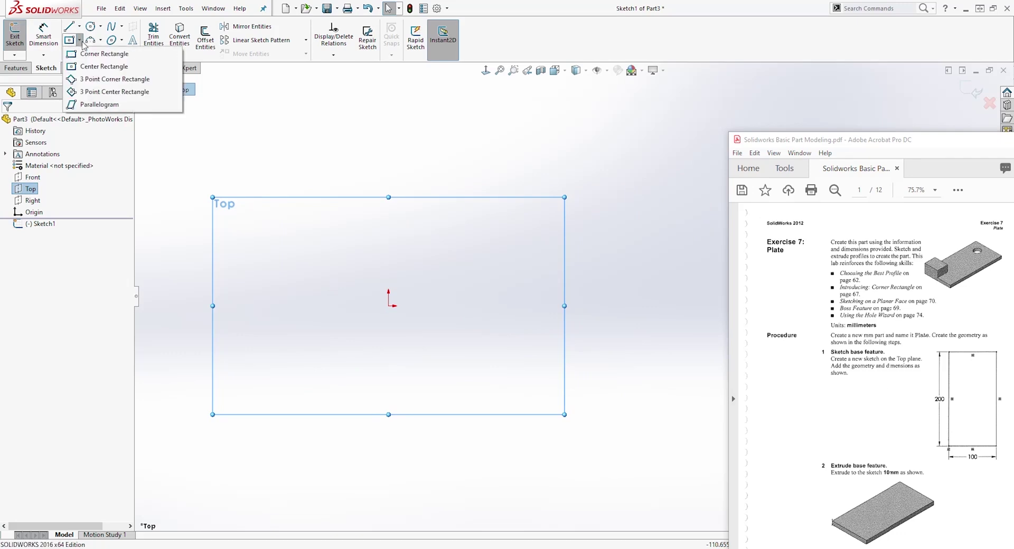
pyautogui.click(70, 56)
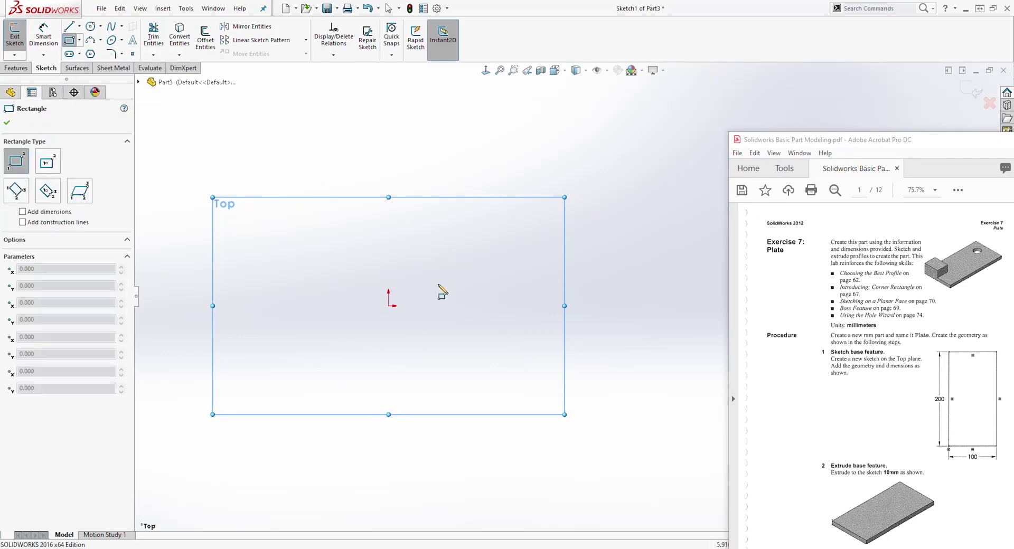
pyautogui.click(389, 307)
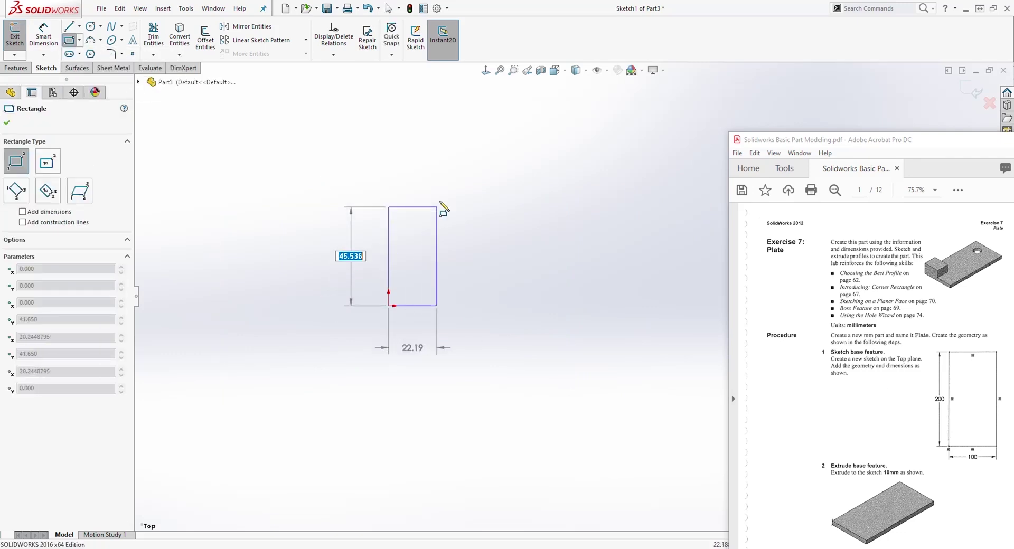
pyautogui.click(539, 92)
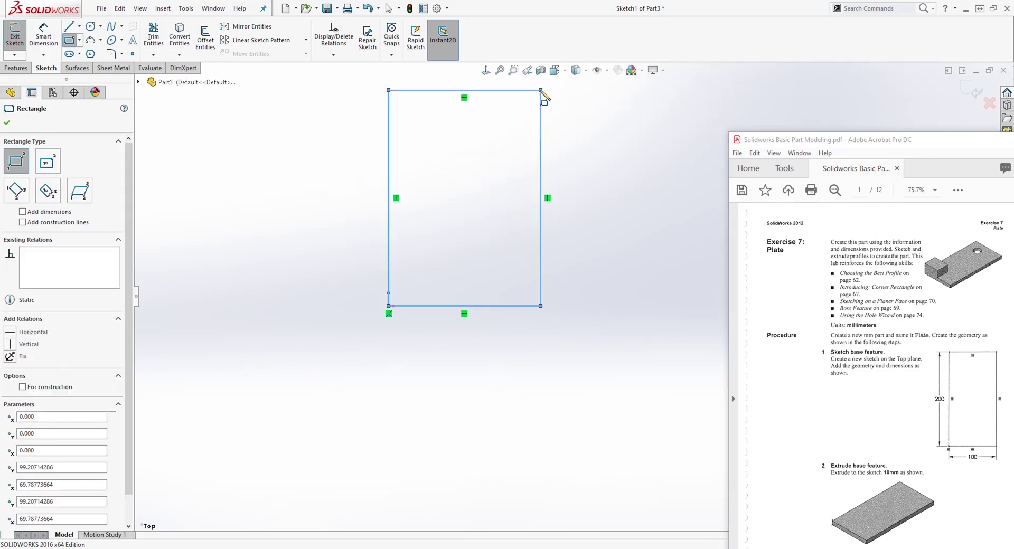
pyautogui.press('Escape')
pyautogui.scroll(2, 575, 197)
pyautogui.scroll(-2, 592, 185)
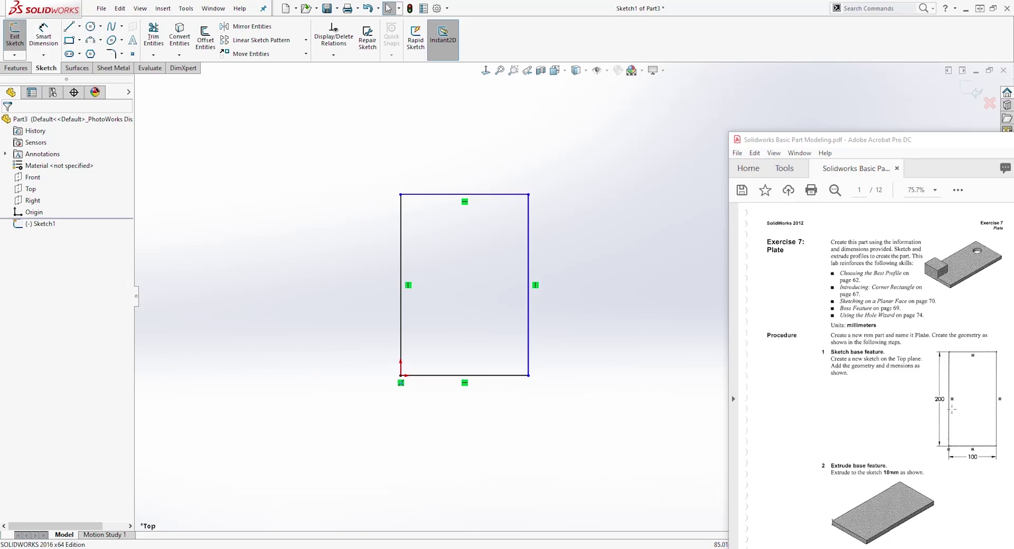
# Step: Dimension the vertical side of the rectangle that passes through the origin to 200 mm
pyautogui.click(39, 30)
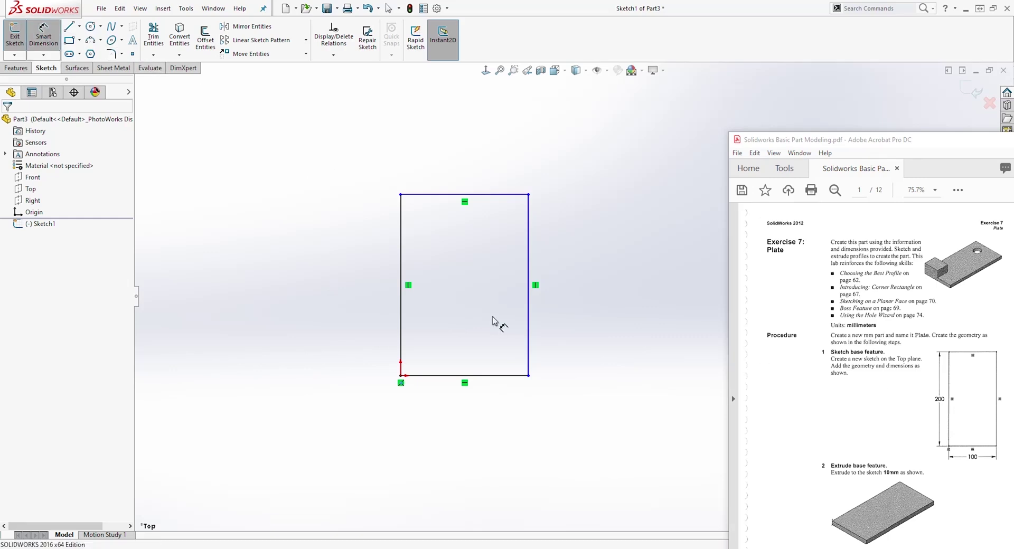
pyautogui.click(401, 279)
pyautogui.click(356, 280)
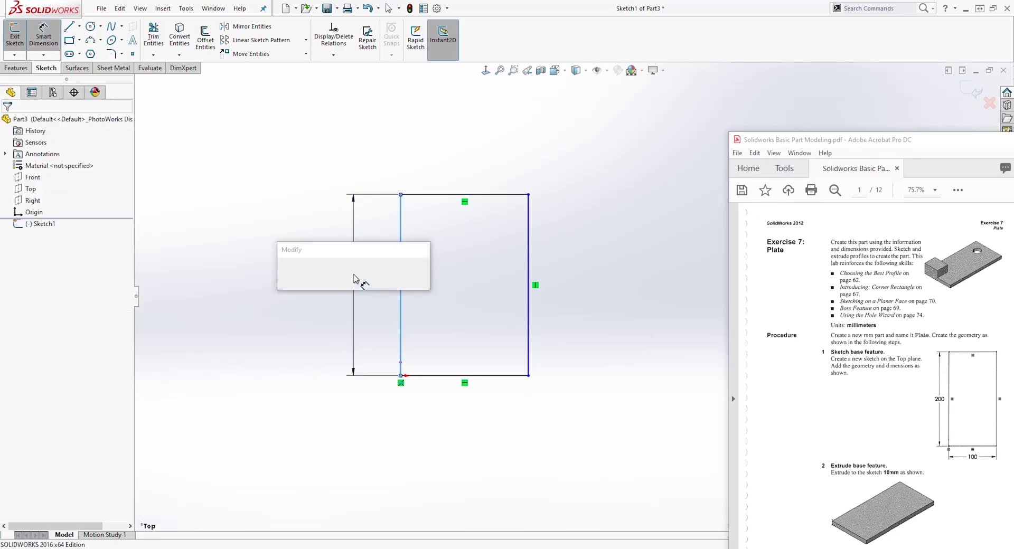
pyautogui.write('200')
pyautogui.press('Return')
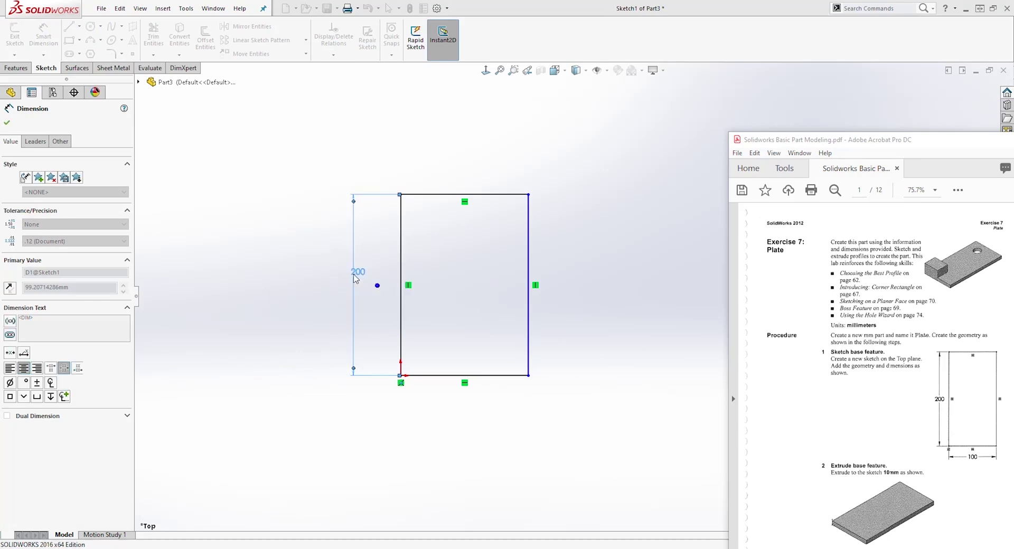
# Step: Dimension the rectangle's lower horizontal side to 100 mm and finish dimensioning
pyautogui.click(498, 377)
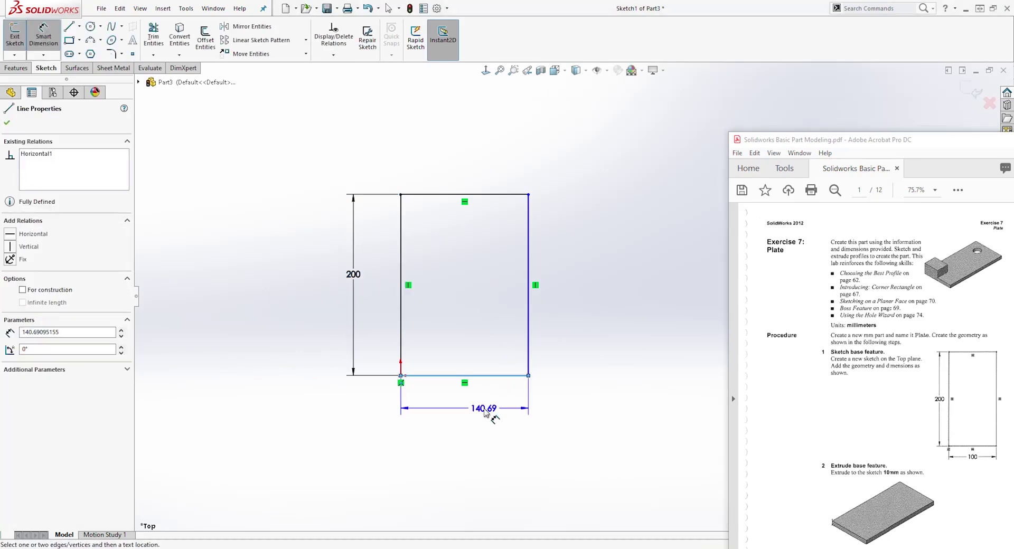
pyautogui.click(487, 413)
pyautogui.write('100')
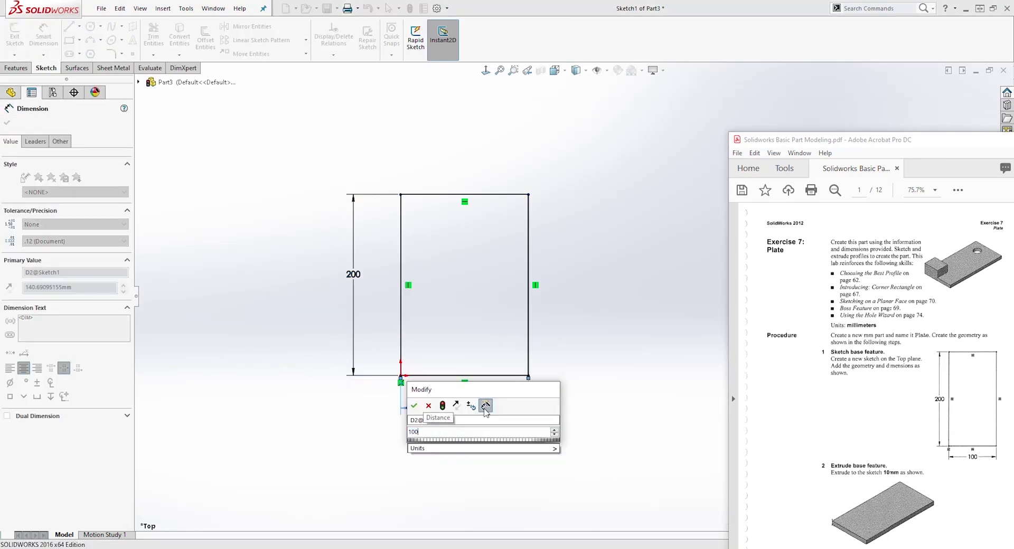
pyautogui.press('Return')
pyautogui.press('Escape')
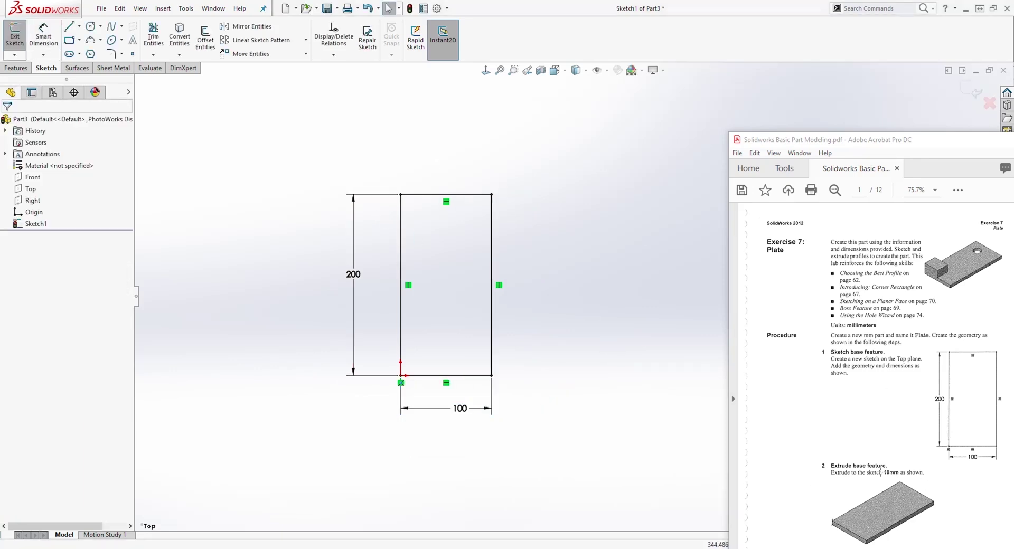
# Step: Extrude the rectangle sketch as a blind boss 10 mm thick to form the base plate
pyautogui.click(20, 68)
pyautogui.click(25, 56)
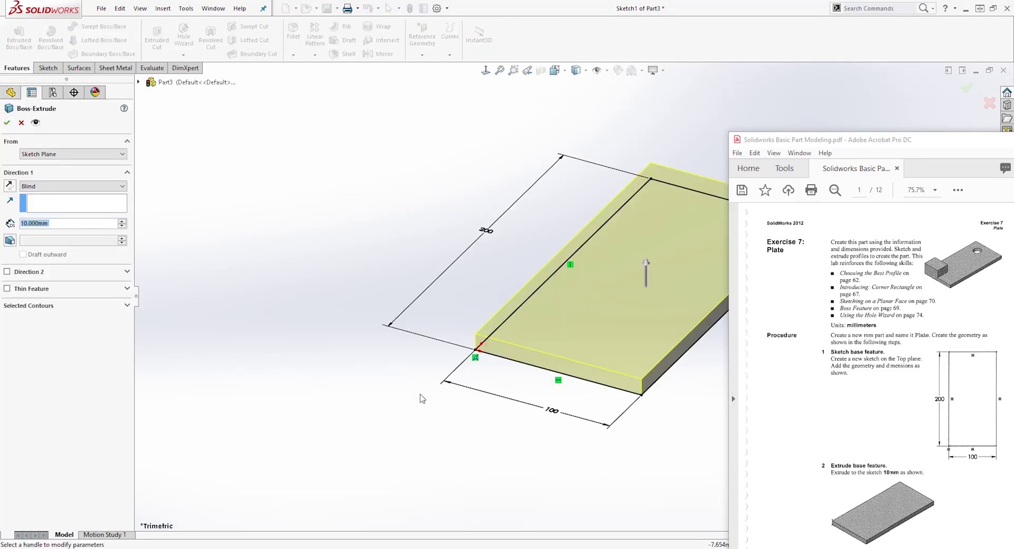
pyautogui.keyDown('ctrl'); pyautogui.moveTo(482, 457); pyautogui.dragTo(359, 458, button='middle'); pyautogui.keyUp('ctrl')
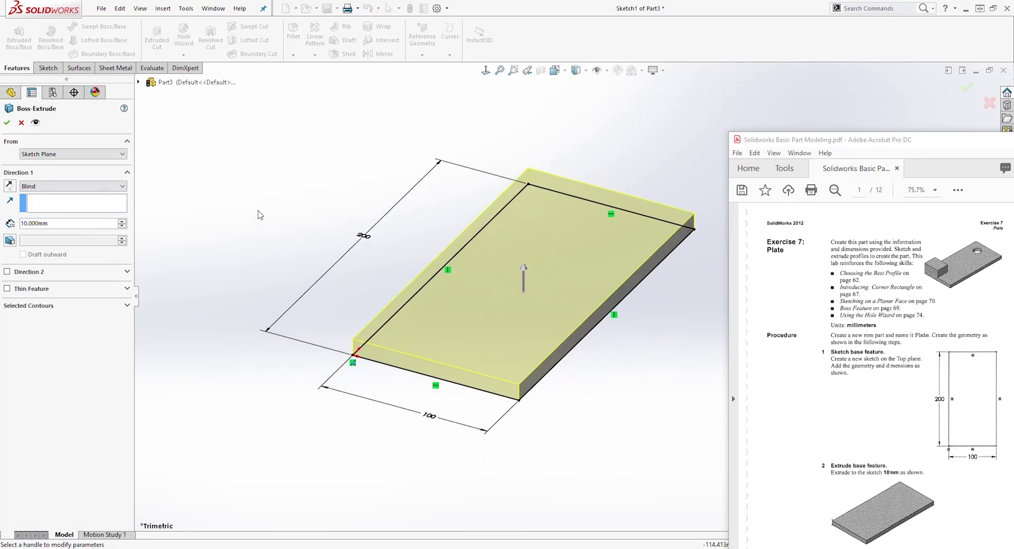
pyautogui.click(8, 124)
# Step: On the plate's top face, sketch a corner rectangle from the origin, about 45 mm wide and 50 mm high
pyautogui.click(802, 387)
pyautogui.scroll(-3, 802, 387)
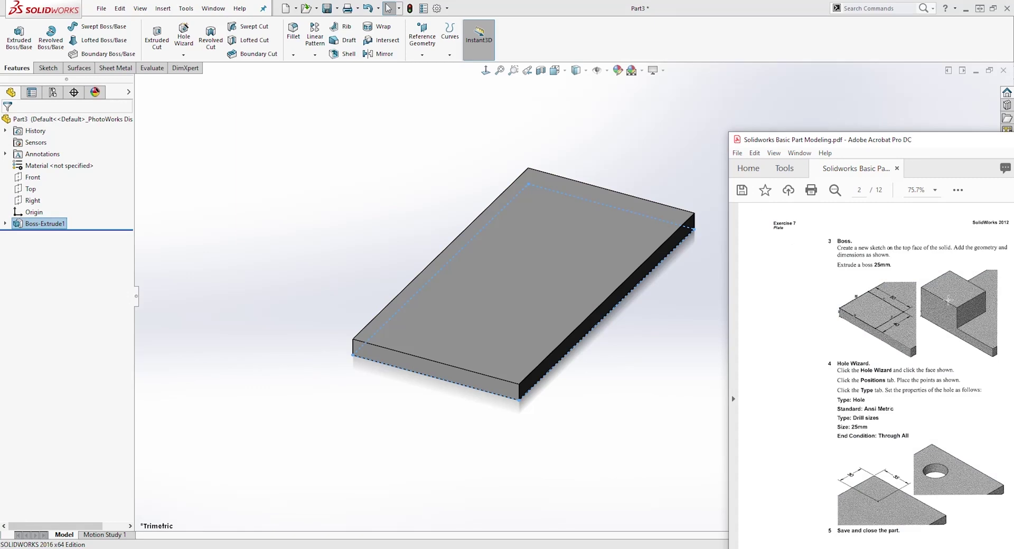
pyautogui.click(376, 319)
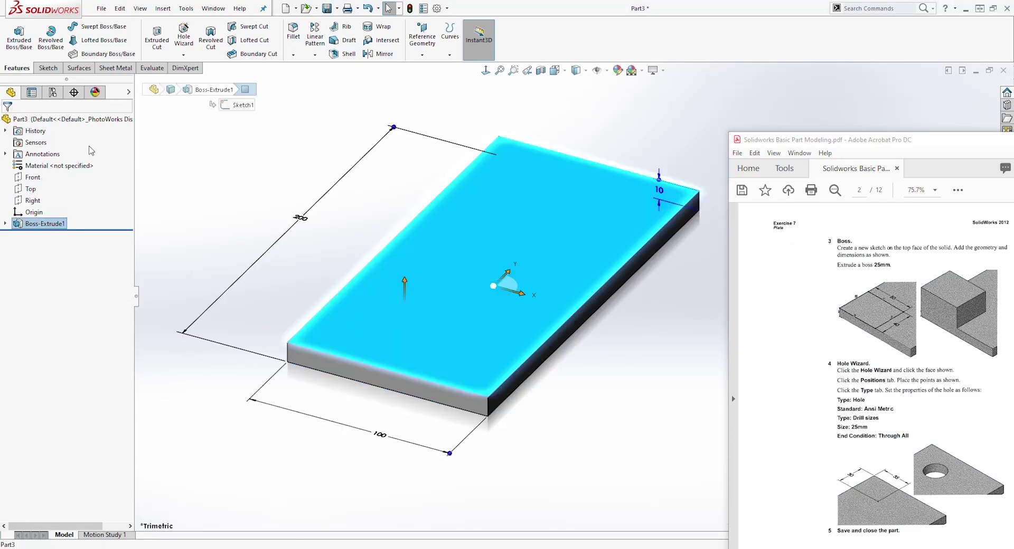
pyautogui.click(48, 68)
pyautogui.click(14, 32)
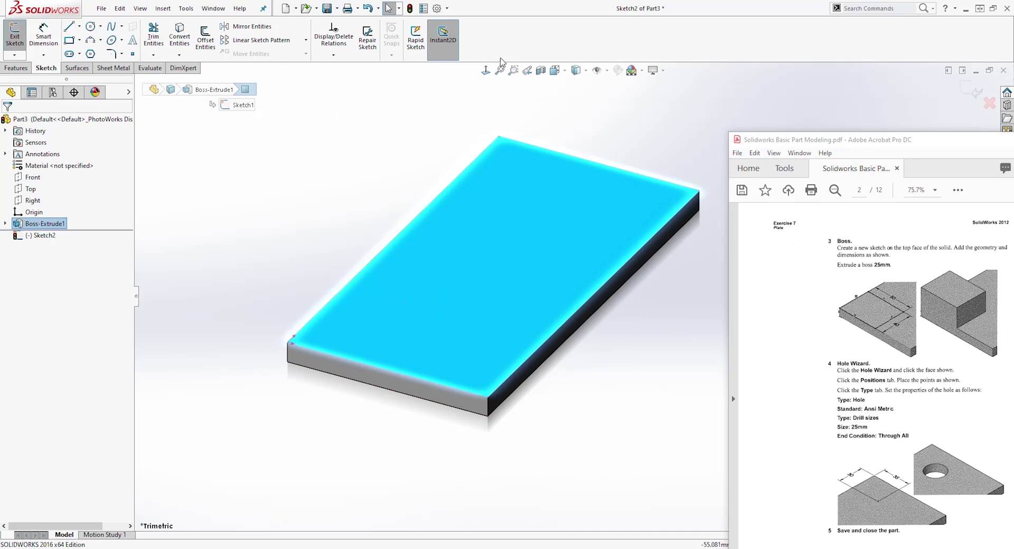
pyautogui.click(486, 70)
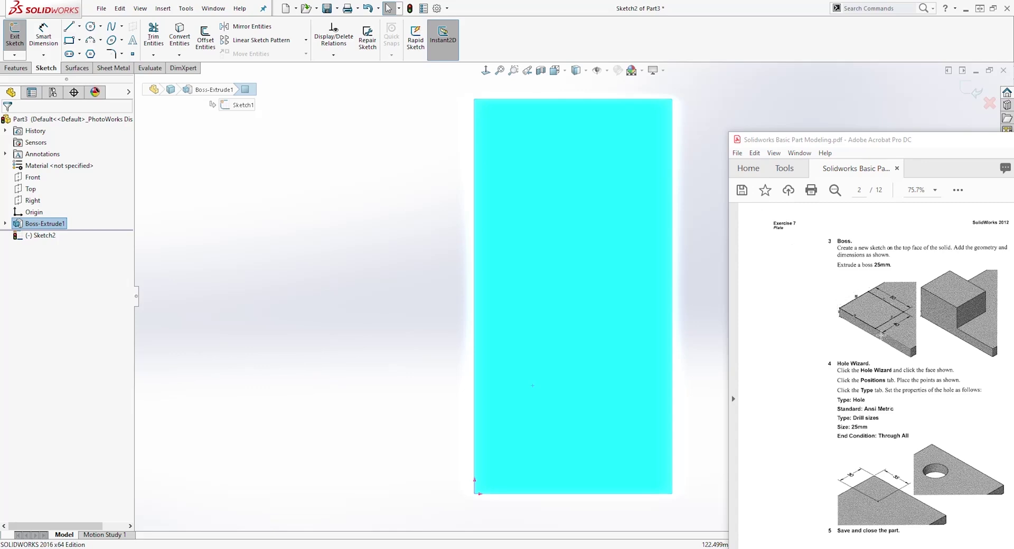
pyautogui.click(69, 41)
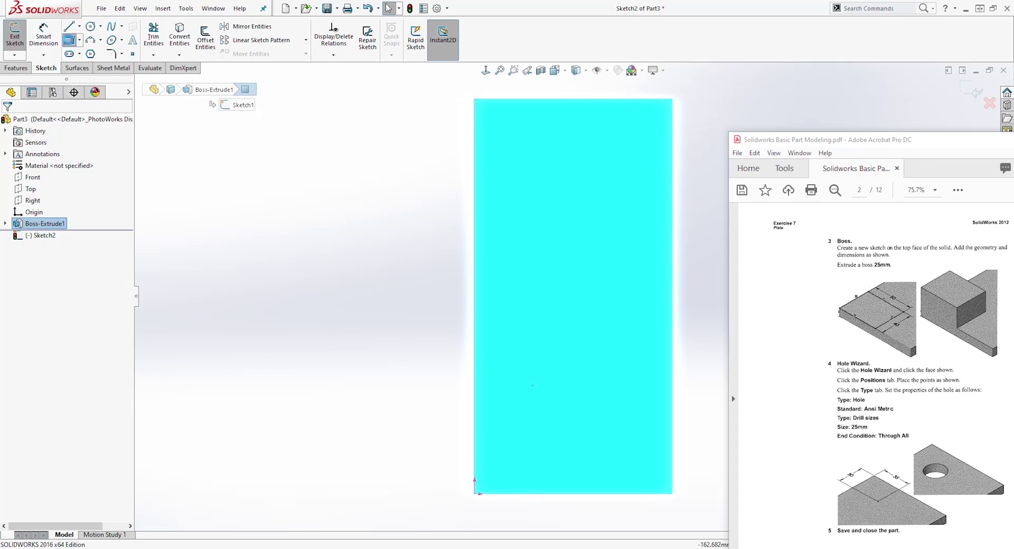
pyautogui.click(474, 494)
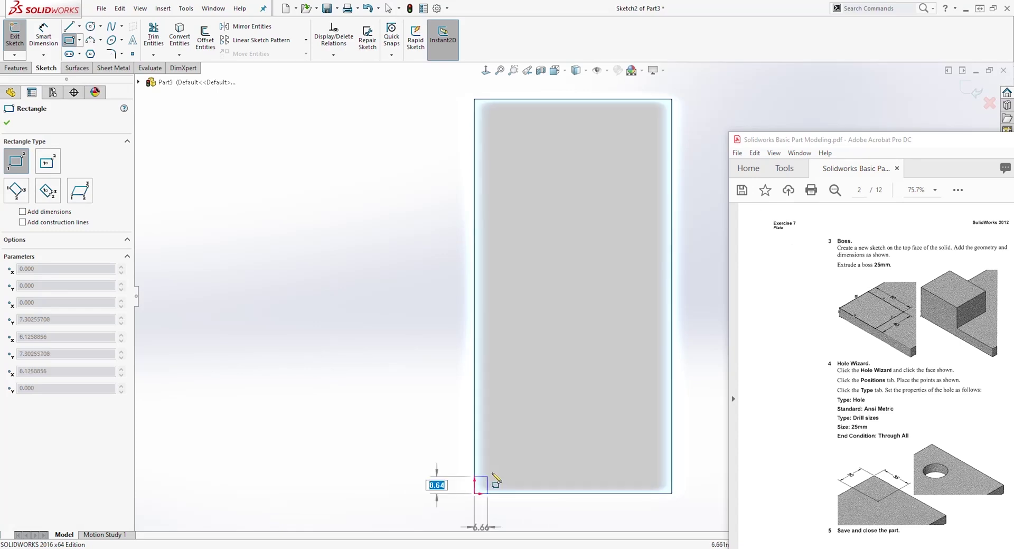
pyautogui.click(564, 396)
pyautogui.press('Escape')
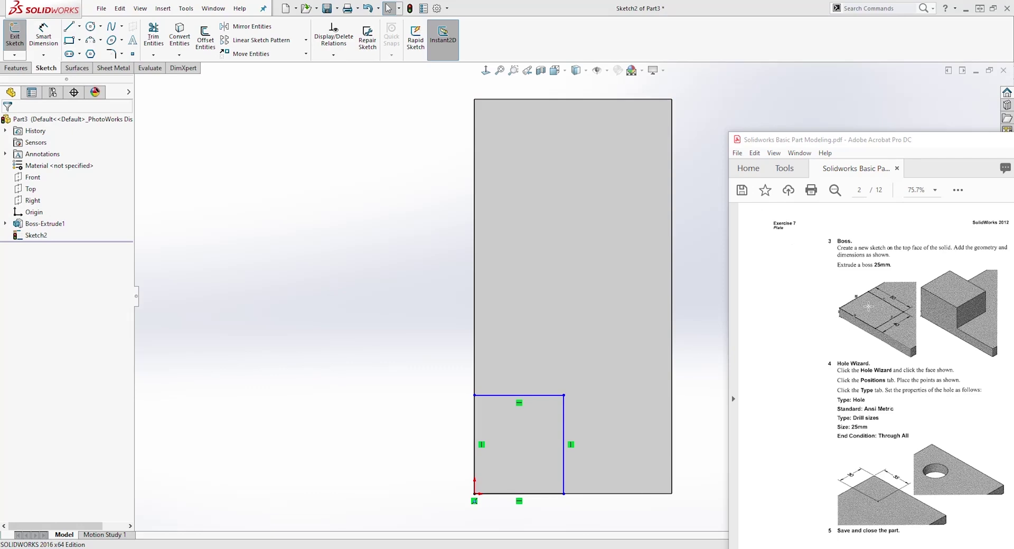
# Step: Dimension the new rectangle's upper horizontal side to 50 mm
pyautogui.click(43, 36)
pyautogui.click(523, 396)
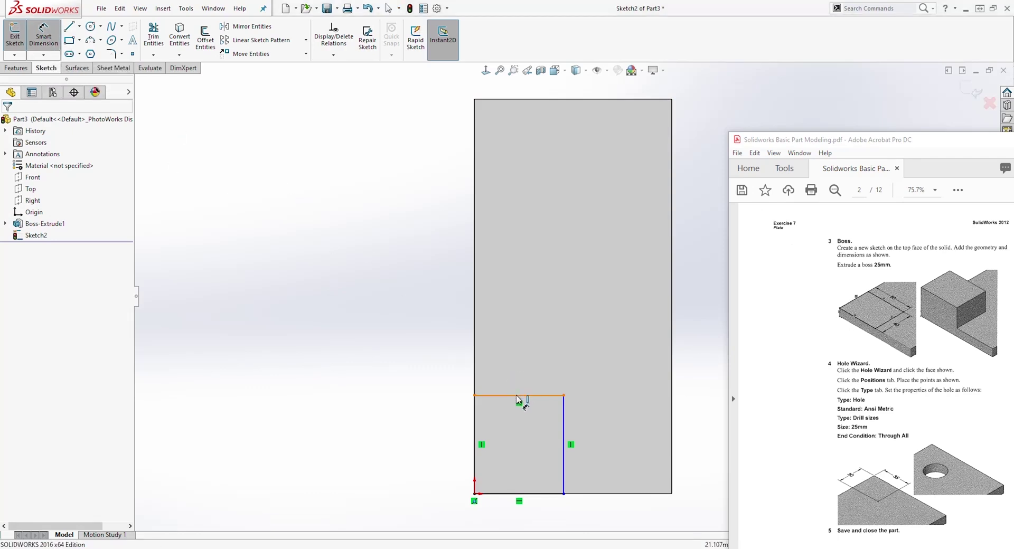
pyautogui.click(525, 369)
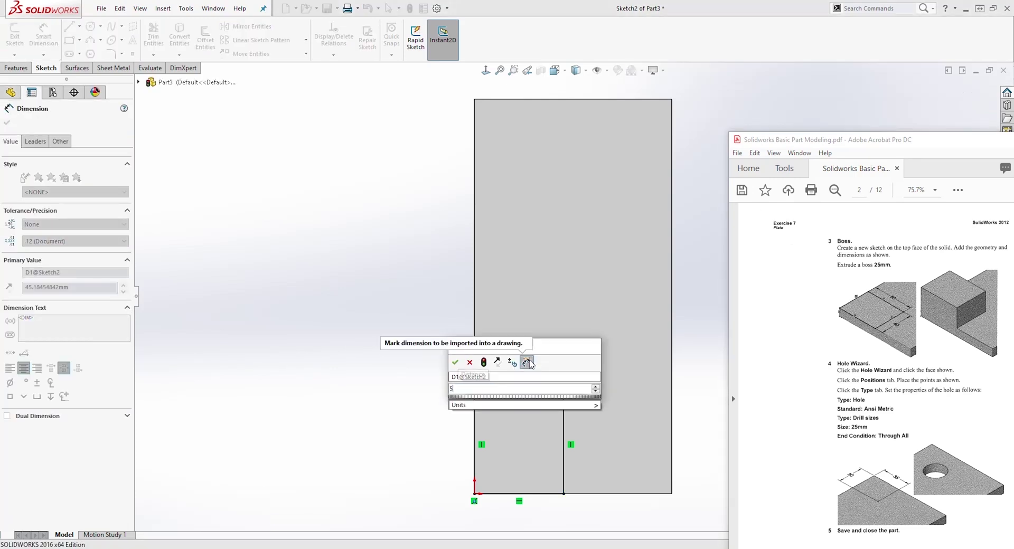
pyautogui.write('50')
pyautogui.press('Return')
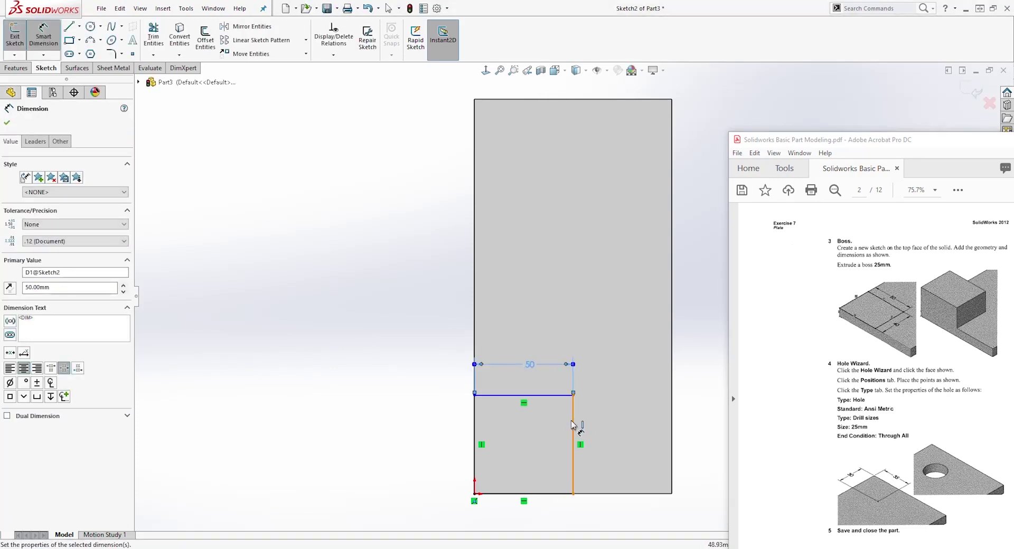
# Step: Dimension the rectangle's vertical side away from the origin to 40 mm
pyautogui.click(574, 422)
pyautogui.click(605, 430)
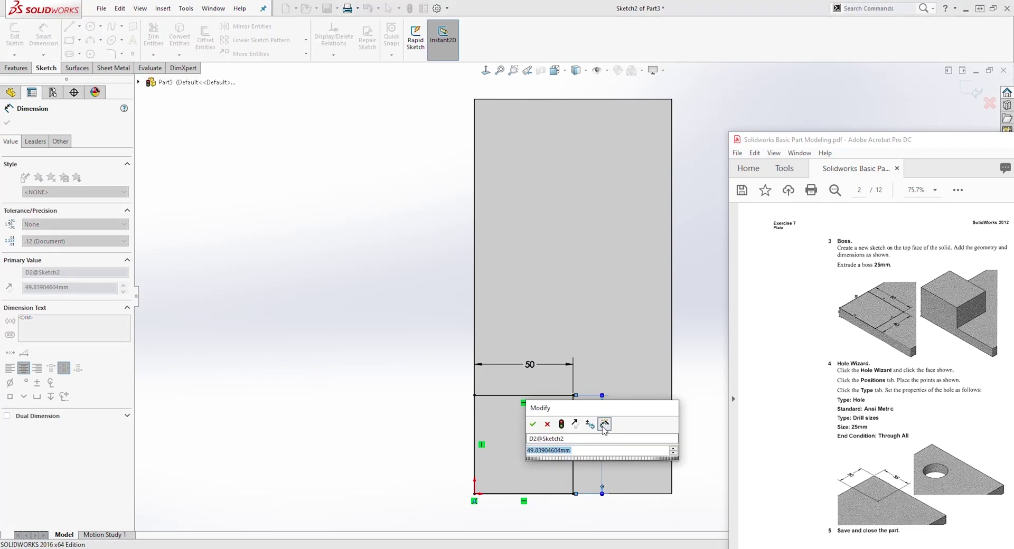
pyautogui.write('40')
pyautogui.press('Return')
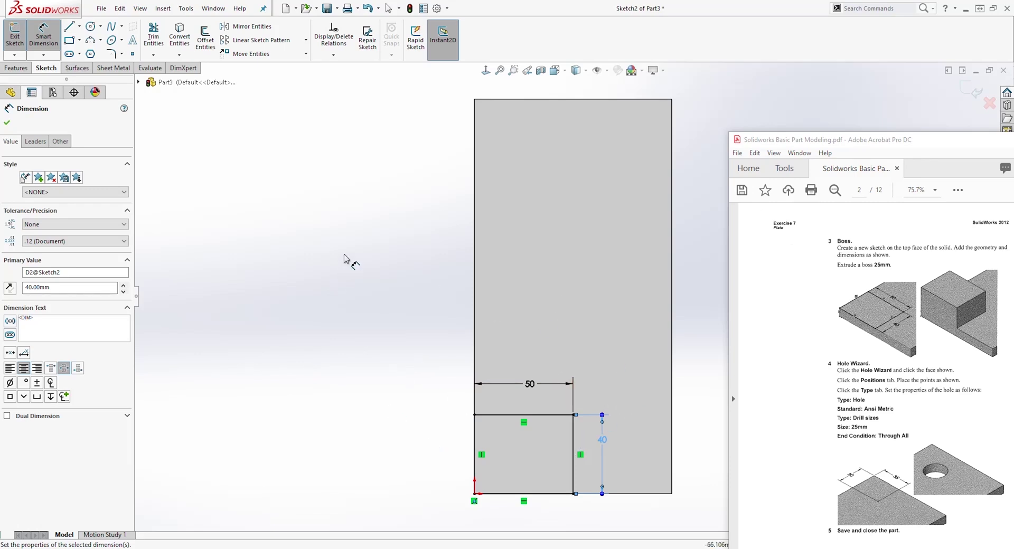
# Step: Extrude the 50 x 40 mm rectangle as a blind boss 25 mm high, merged with the plate
pyautogui.click(17, 68)
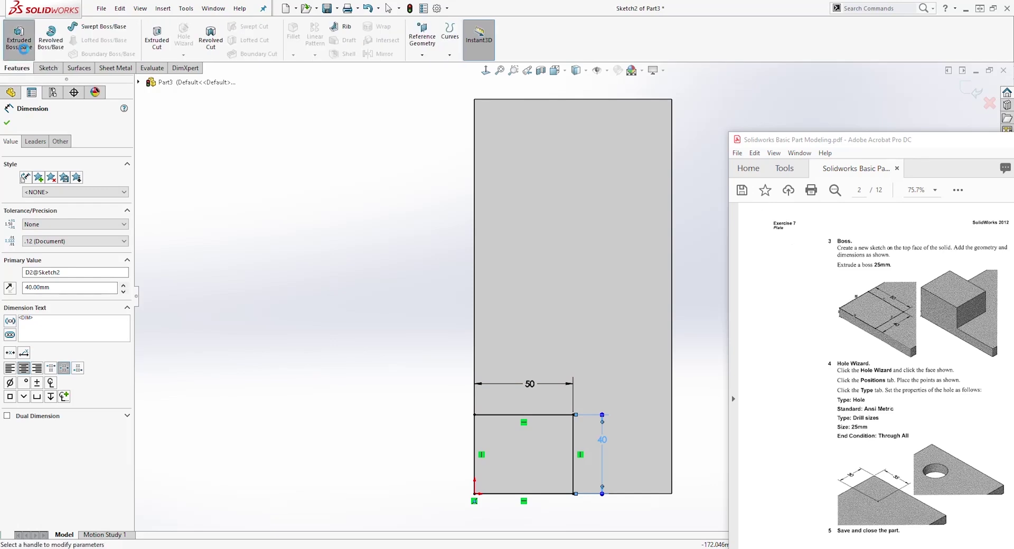
pyautogui.click(22, 47)
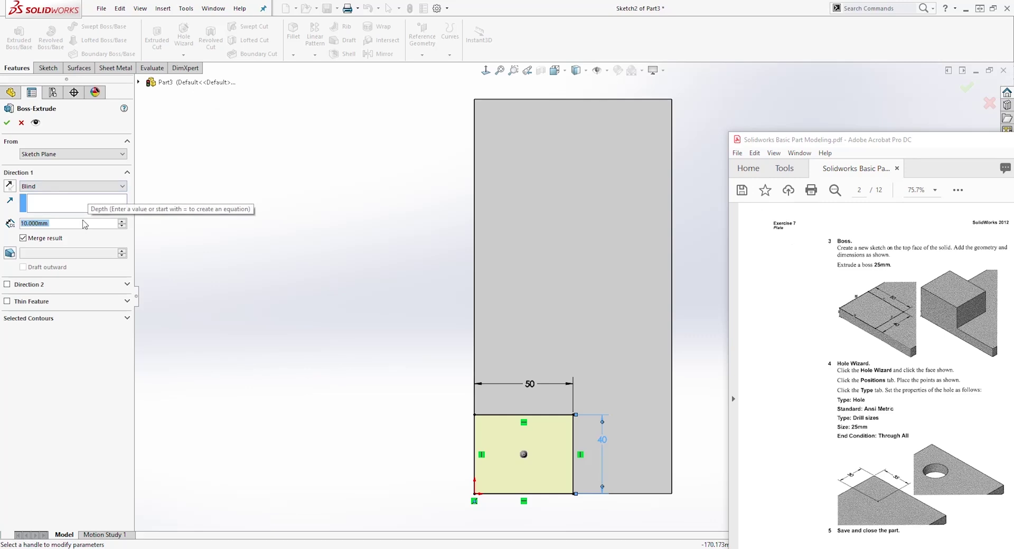
pyautogui.write('25')
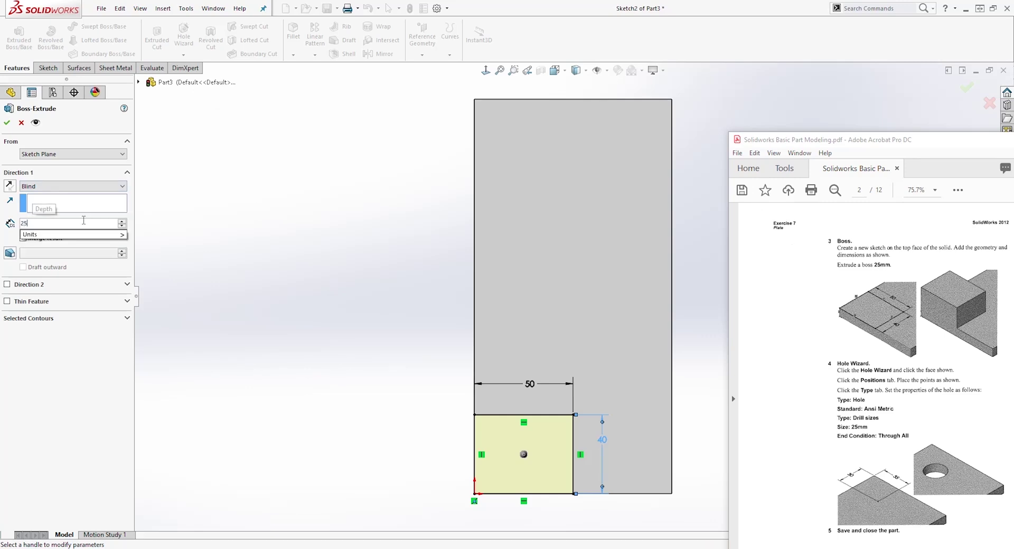
pyautogui.press('Return')
pyautogui.moveTo(507, 444); pyautogui.dragTo(537, 443, button='middle')
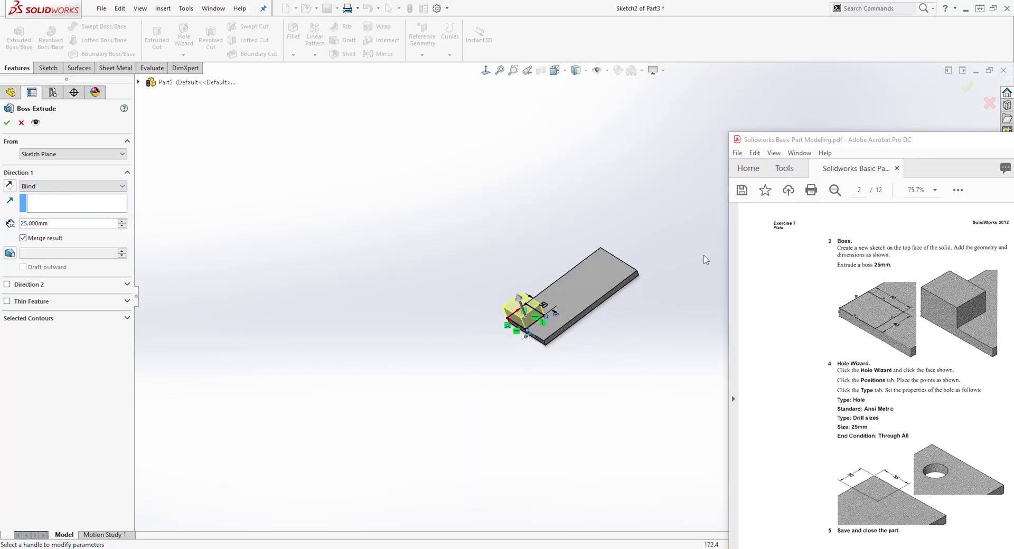
pyautogui.scroll(-5, 622, 310)
pyautogui.moveTo(535, 400); pyautogui.dragTo(540, 400, button='middle')
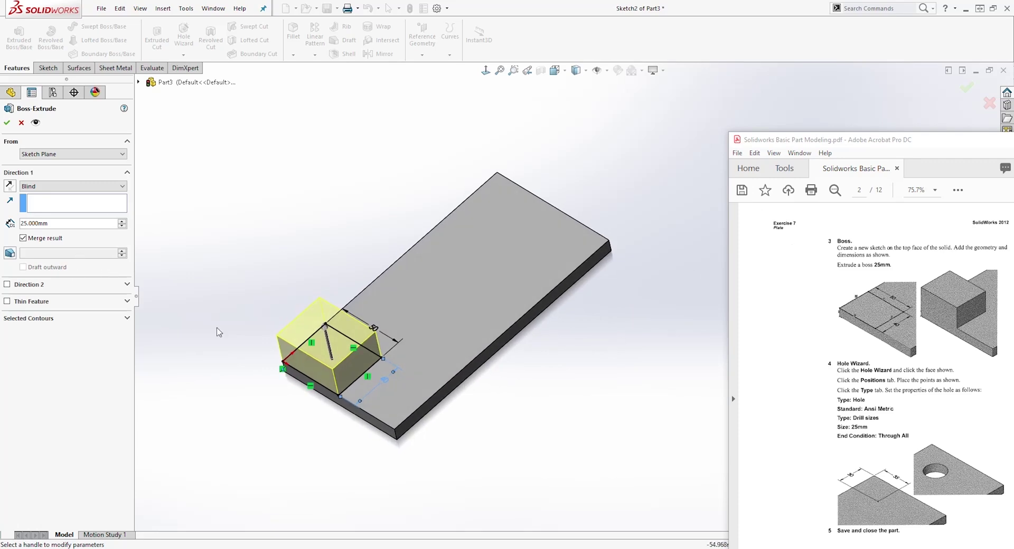
pyautogui.click(8, 123)
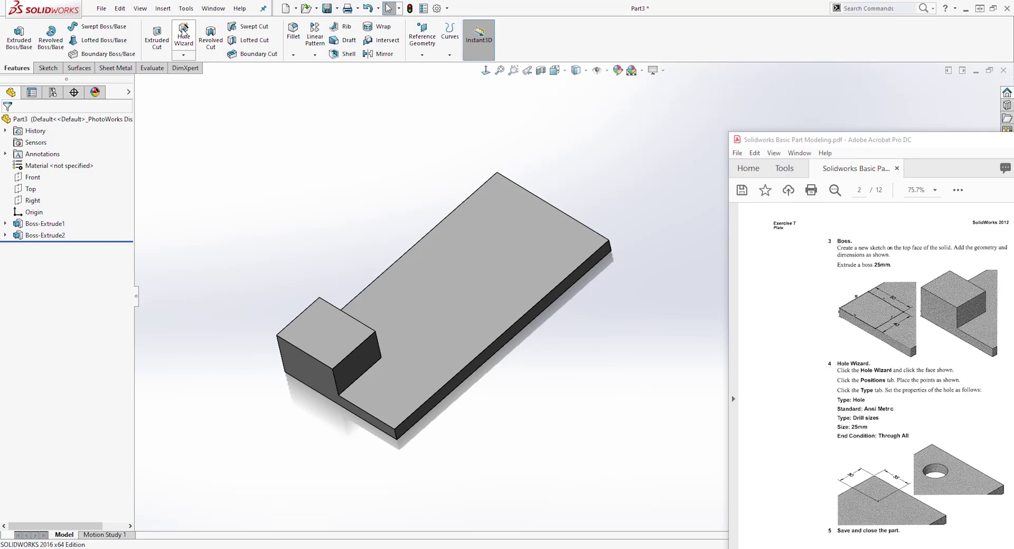
# Step: With the Hole Wizard, place one hole point on the plate's top face, about 17 mm from the far short edge and 21 mm from the long edge through the origin
pyautogui.click(184, 32)
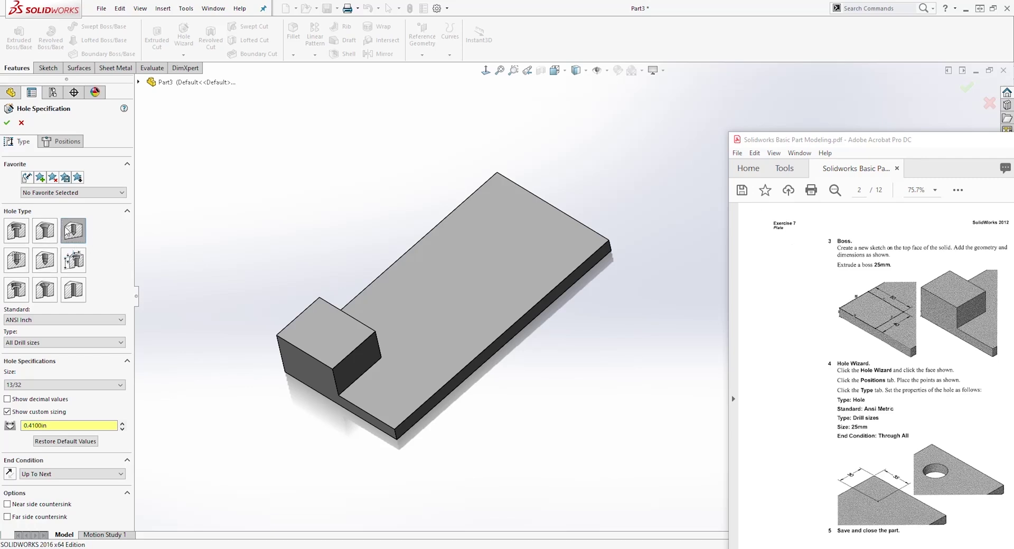
pyautogui.click(67, 141)
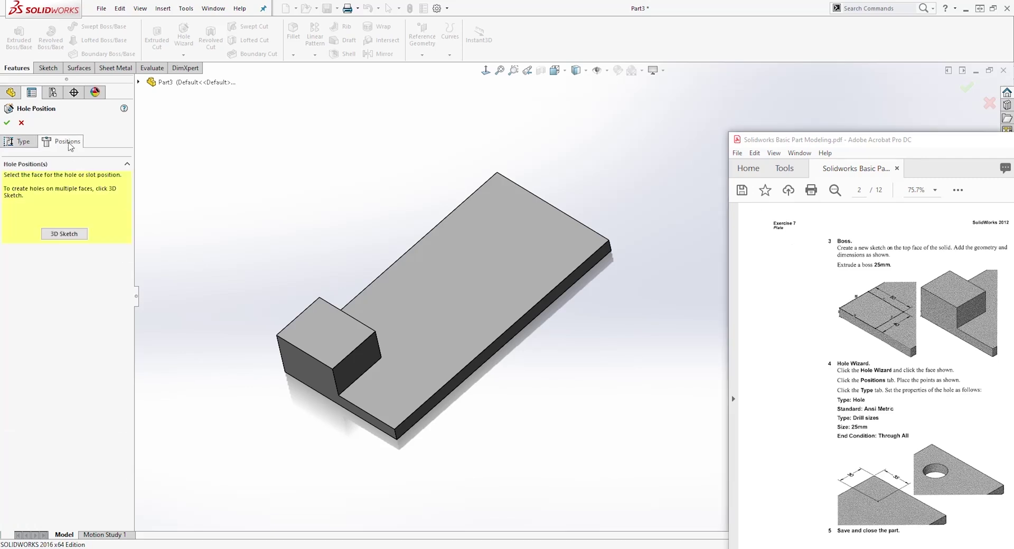
pyautogui.click(503, 207)
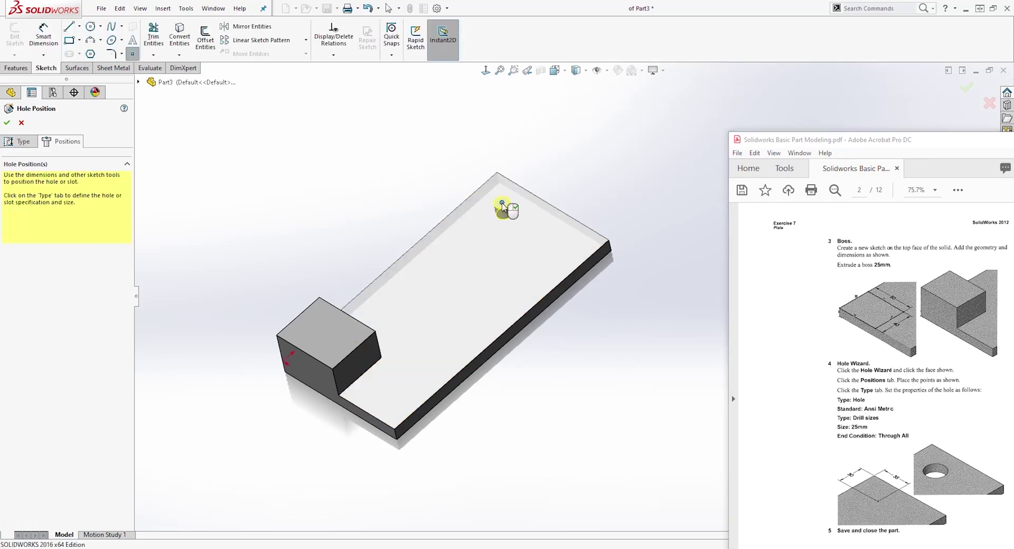
pyautogui.click(495, 175)
pyautogui.hotkey('ctrl', 'z')
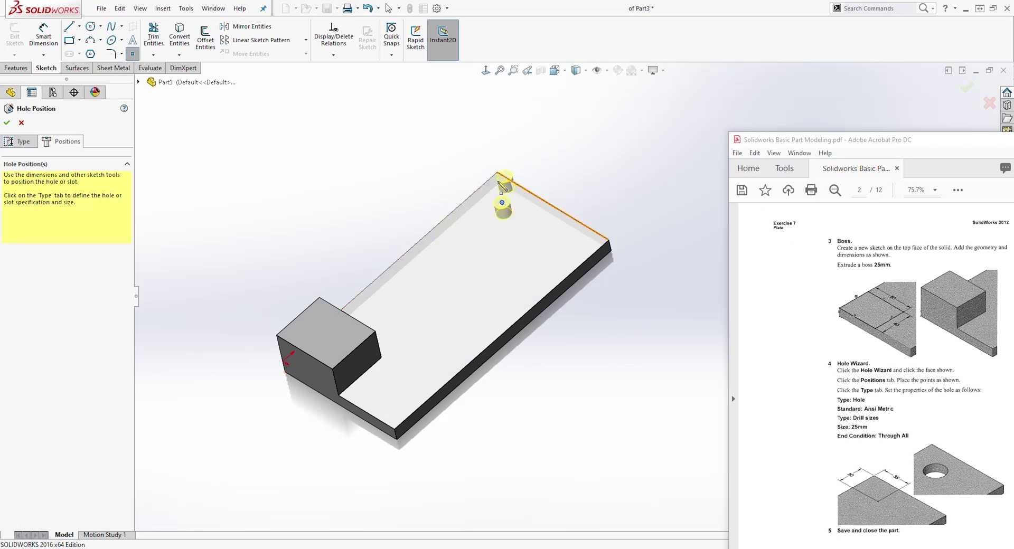
pyautogui.click(485, 70)
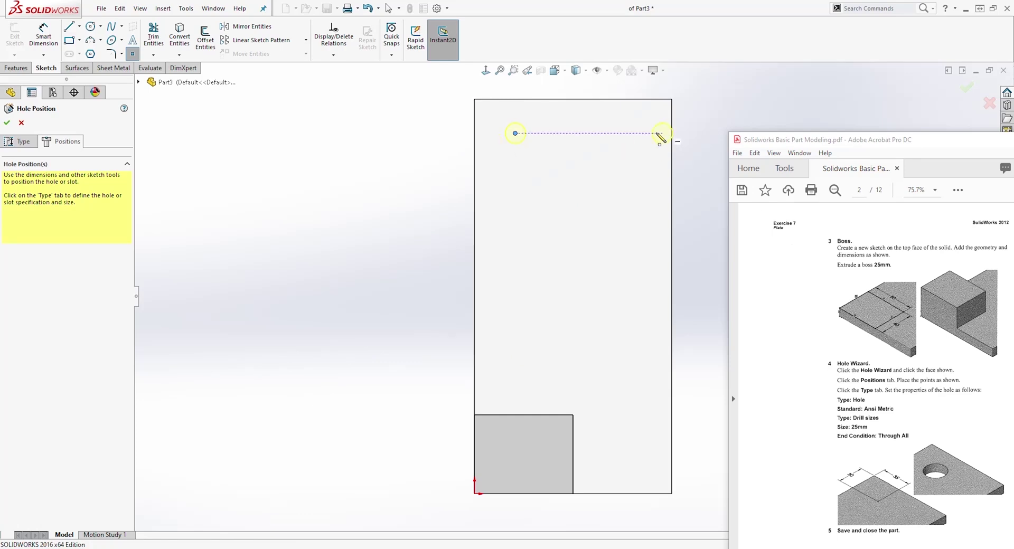
pyautogui.scroll(-1, 687, 130)
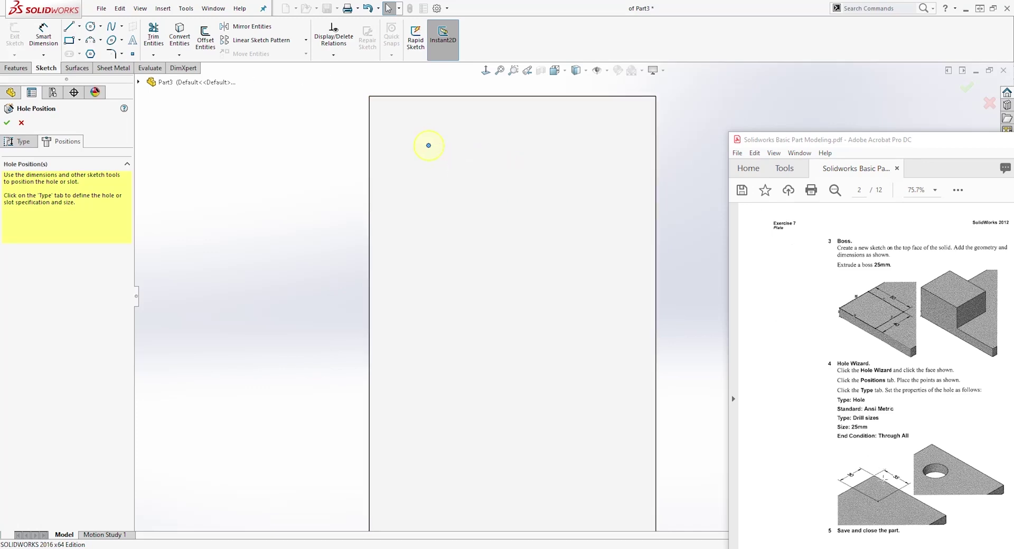
# Step: Dimension the hole point 30 mm from the plate's short edge opposite the boss
pyautogui.click(43, 36)
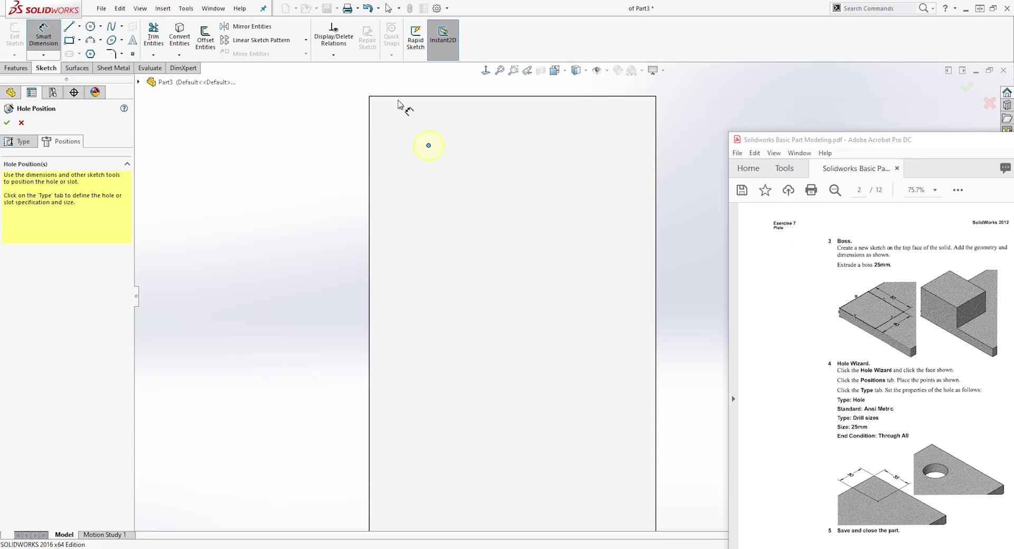
pyautogui.click(410, 97)
pyautogui.click(428, 145)
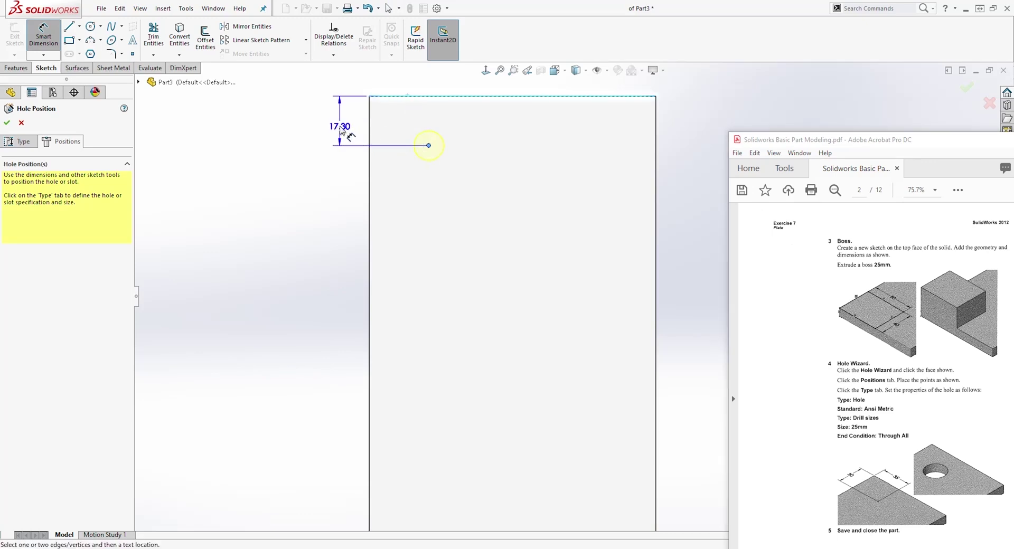
pyautogui.click(340, 131)
pyautogui.write('30')
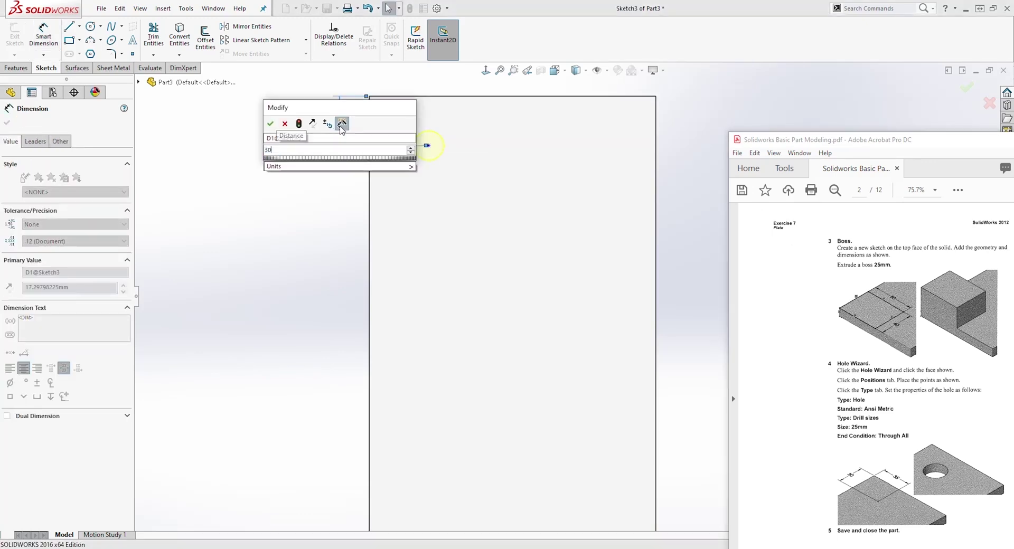
pyautogui.press('Return')
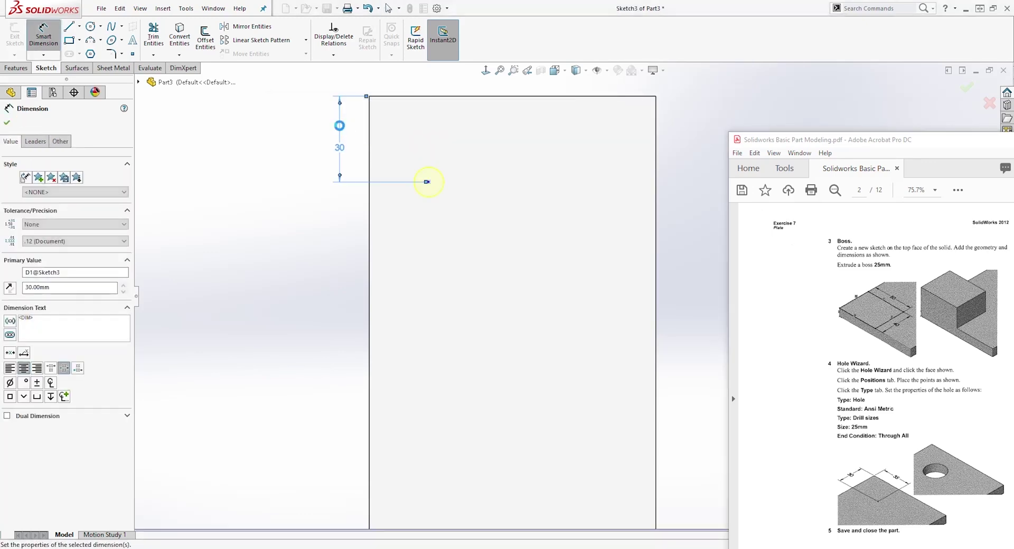
# Step: Dimension the hole point 35 mm from the plate's long edge on the boss side and finish dimensioning
pyautogui.click(371, 142)
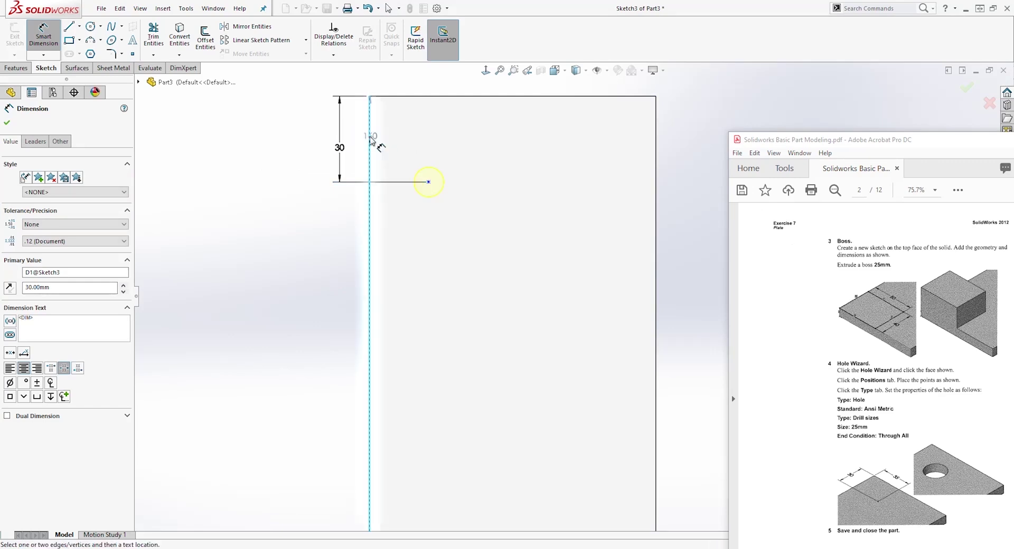
pyautogui.click(429, 182)
pyautogui.click(429, 181)
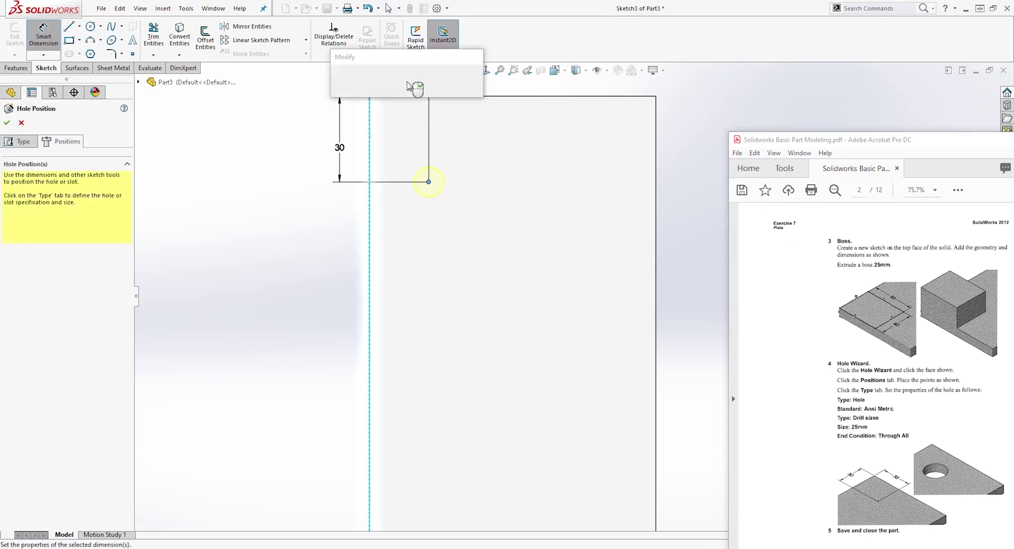
pyautogui.write('35')
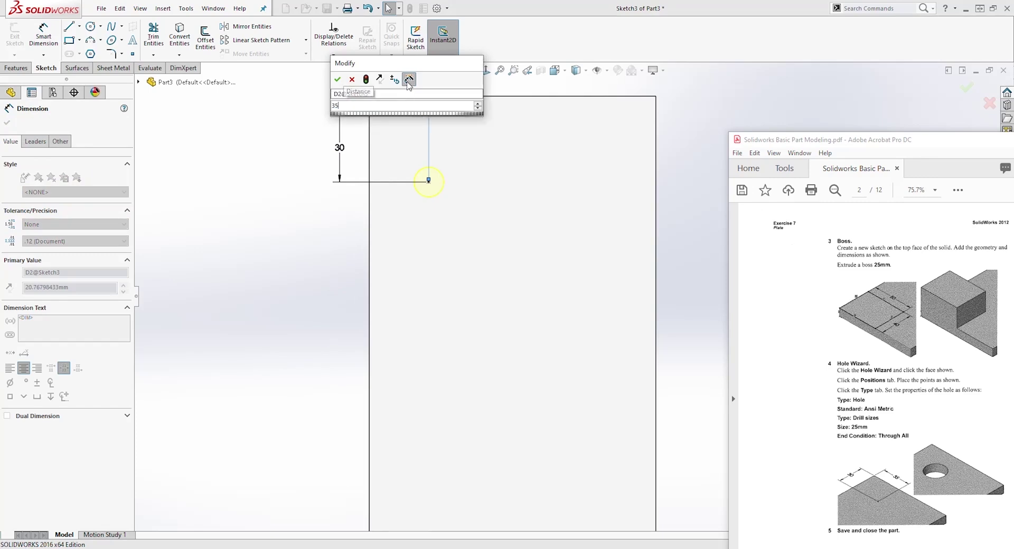
pyautogui.press('Return')
pyautogui.click(468, 181)
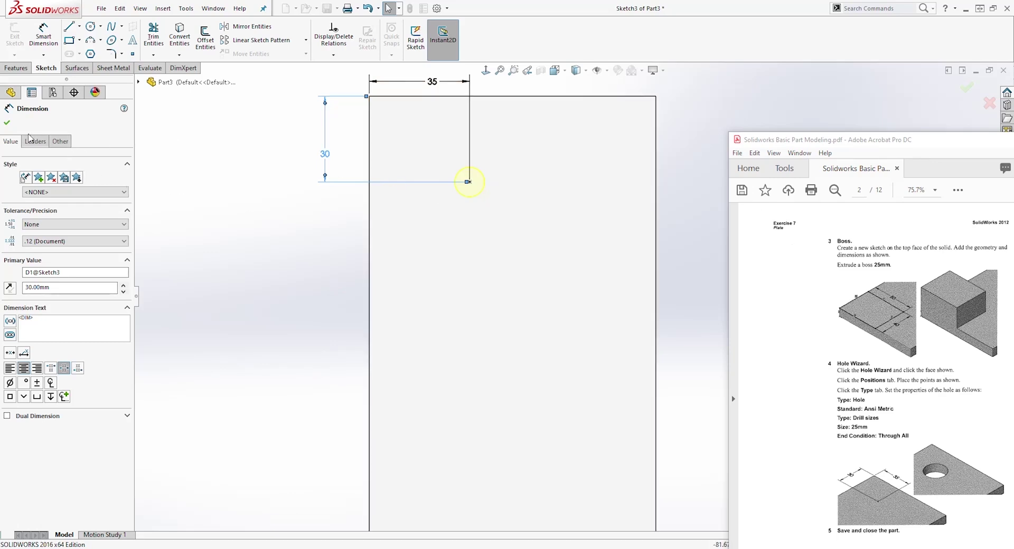
pyautogui.click(7, 123)
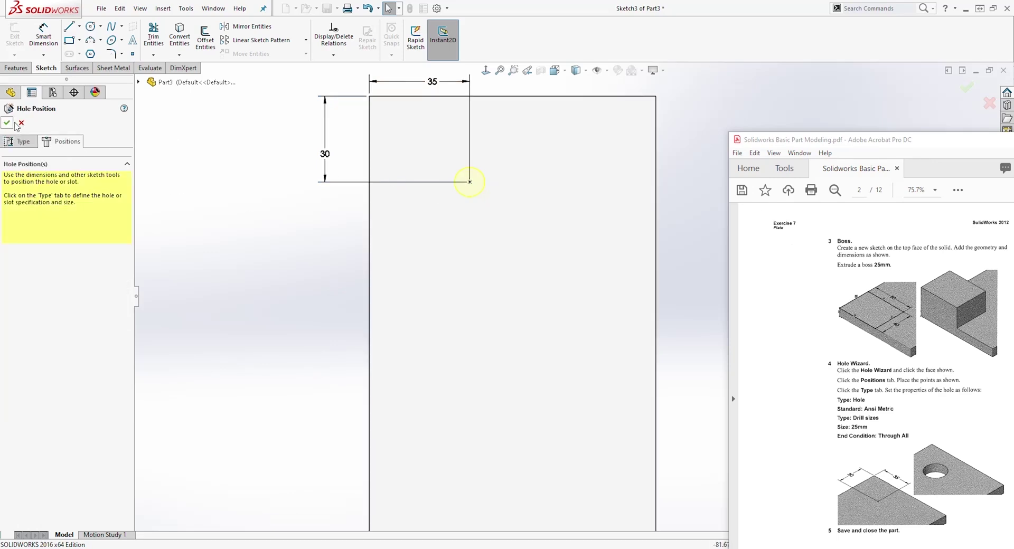
# Step: Set the hole's standard to ANSI Metric and its type to Drill sizes
pyautogui.click(22, 141)
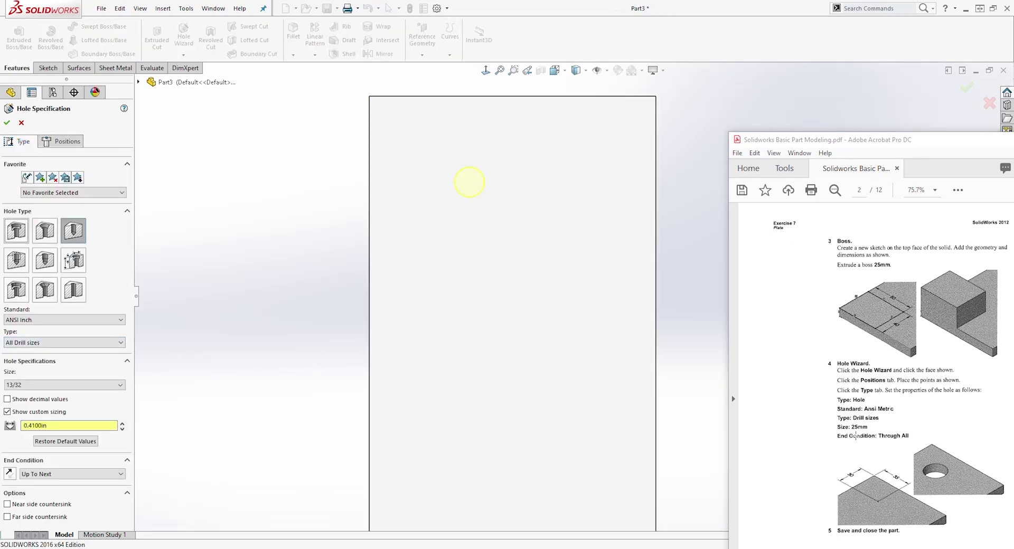
pyautogui.scroll(10, 62, 398)
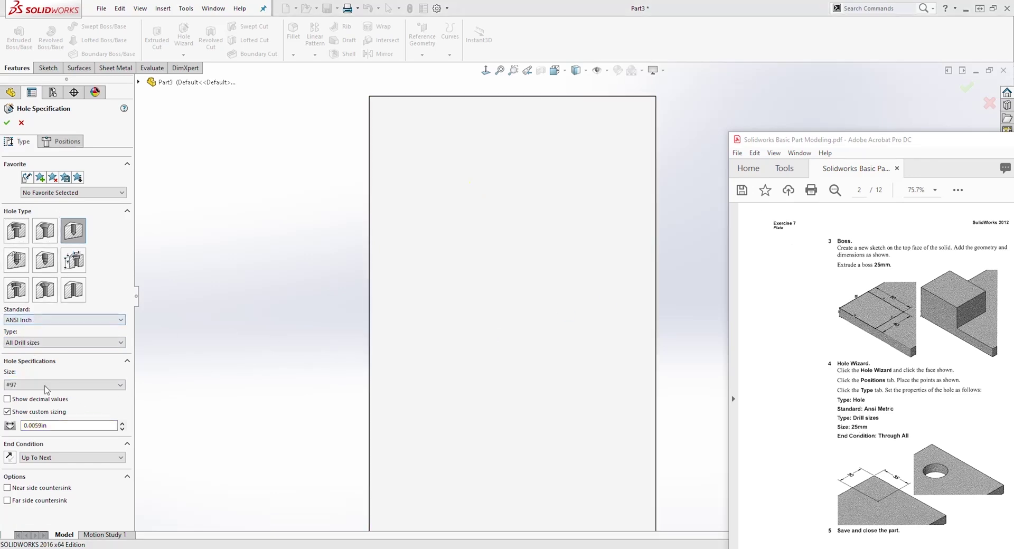
pyautogui.click(111, 321)
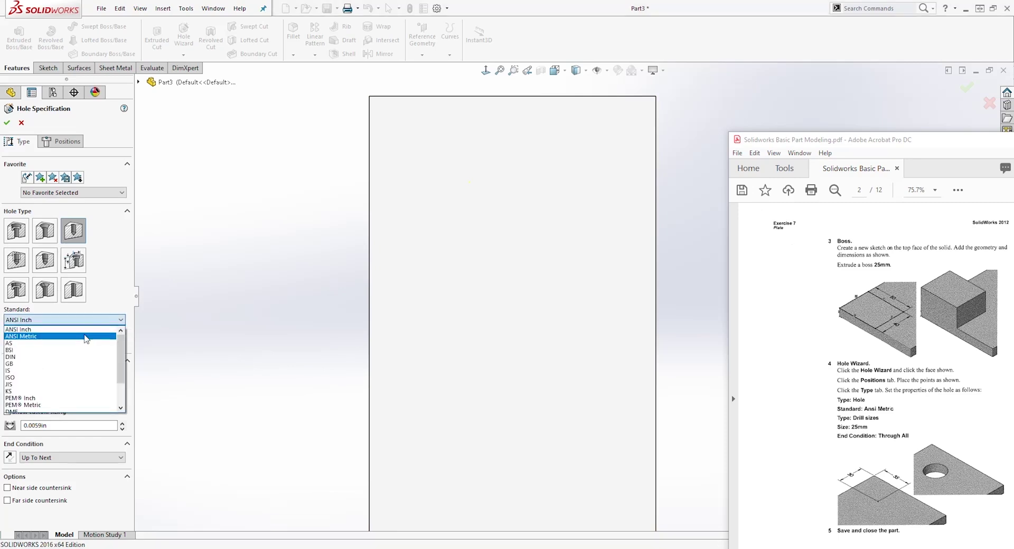
pyautogui.click(86, 337)
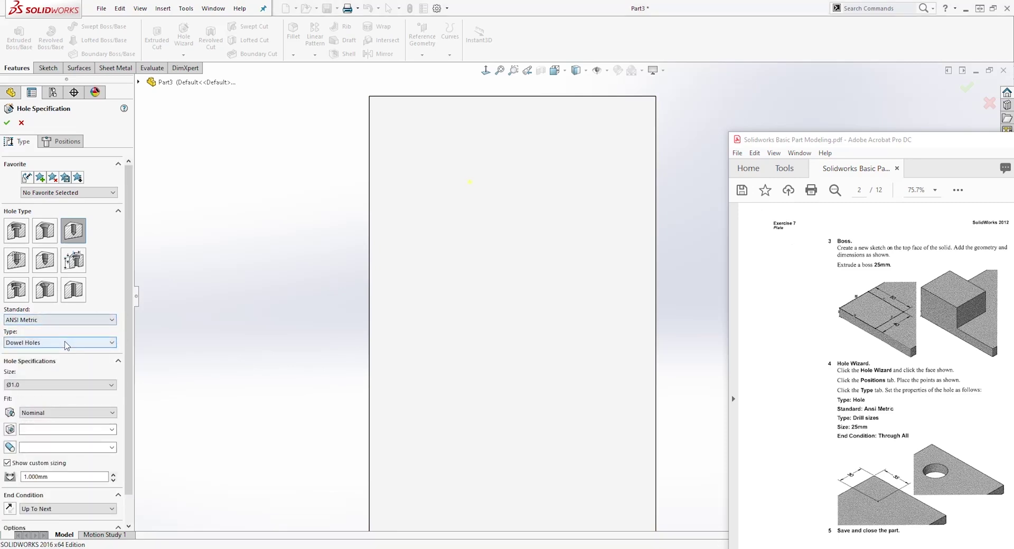
pyautogui.click(68, 344)
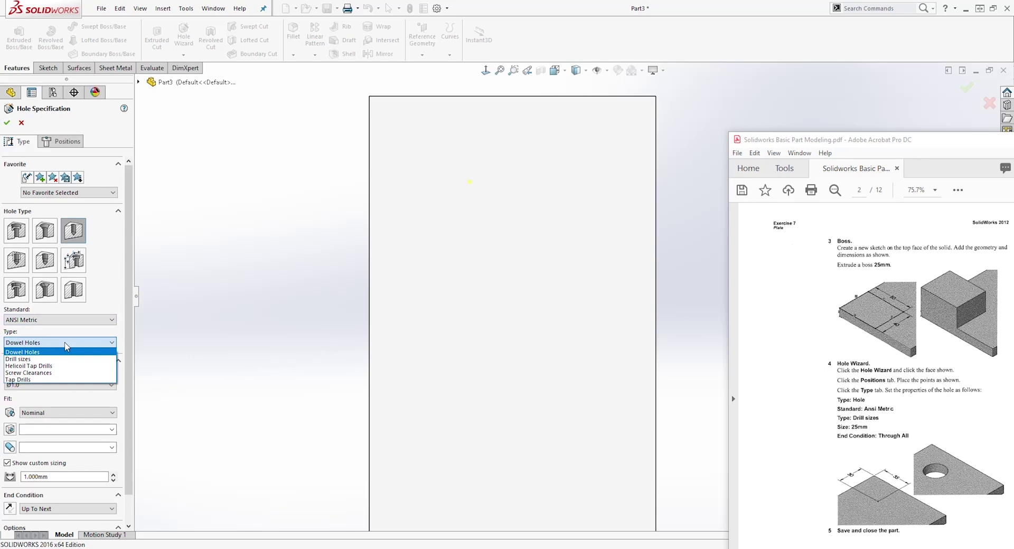
pyautogui.click(57, 359)
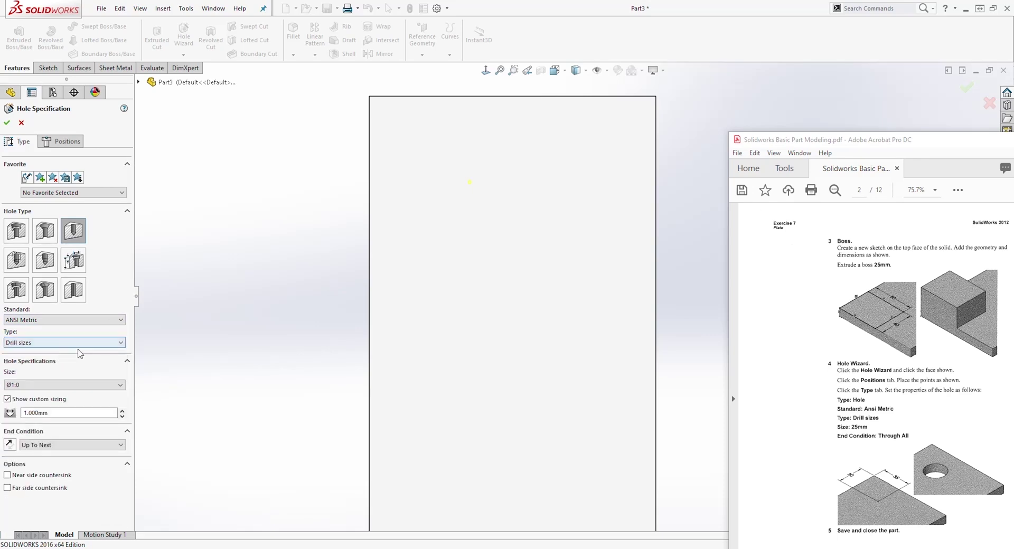
# Step: Set the drilled hole's size to Ø25.0
pyautogui.click(74, 386)
pyautogui.scroll(-20, 72, 403)
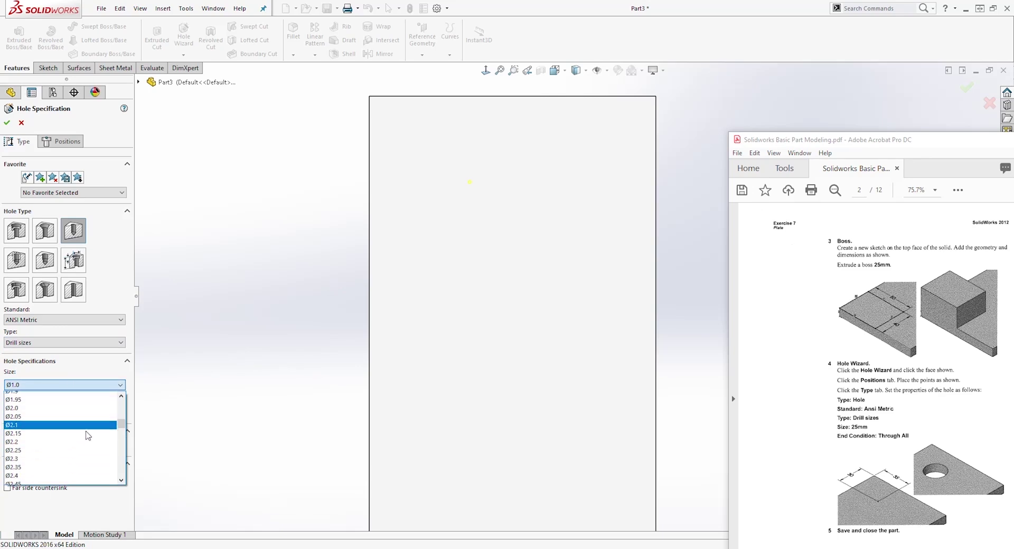
pyautogui.scroll(-15, 90, 439)
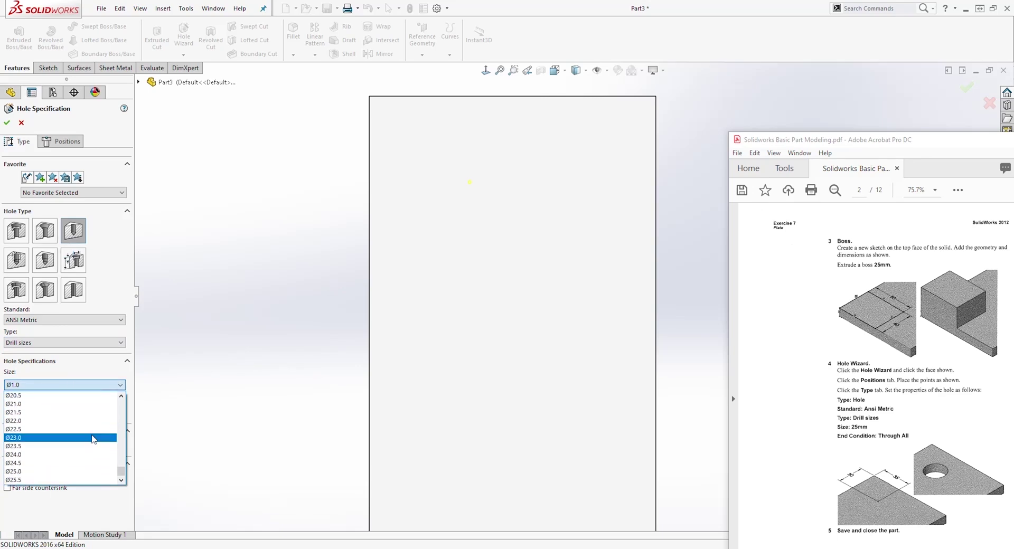
pyautogui.click(42, 471)
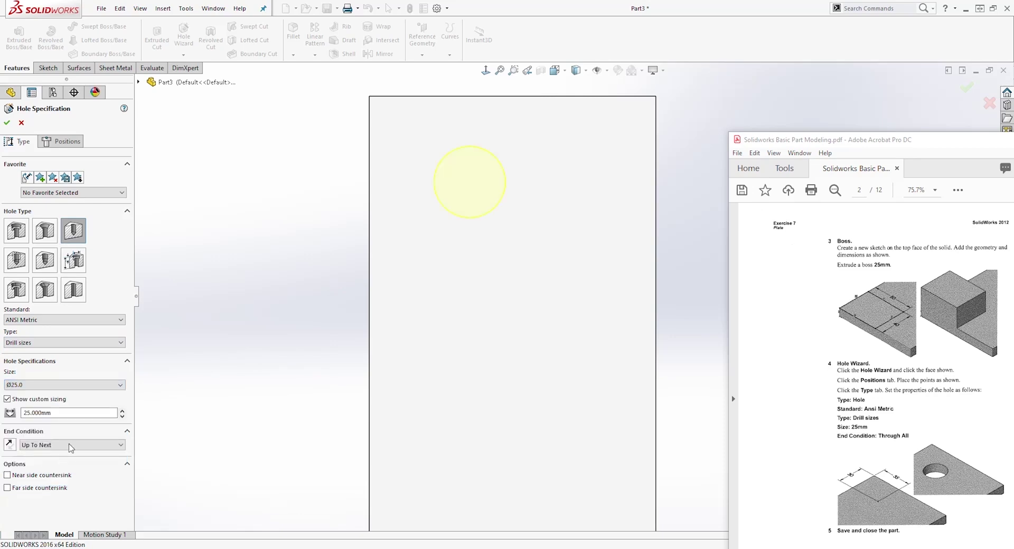
# Step: Set the hole's end condition to Through All and create the hole in the plate
pyautogui.click(89, 446)
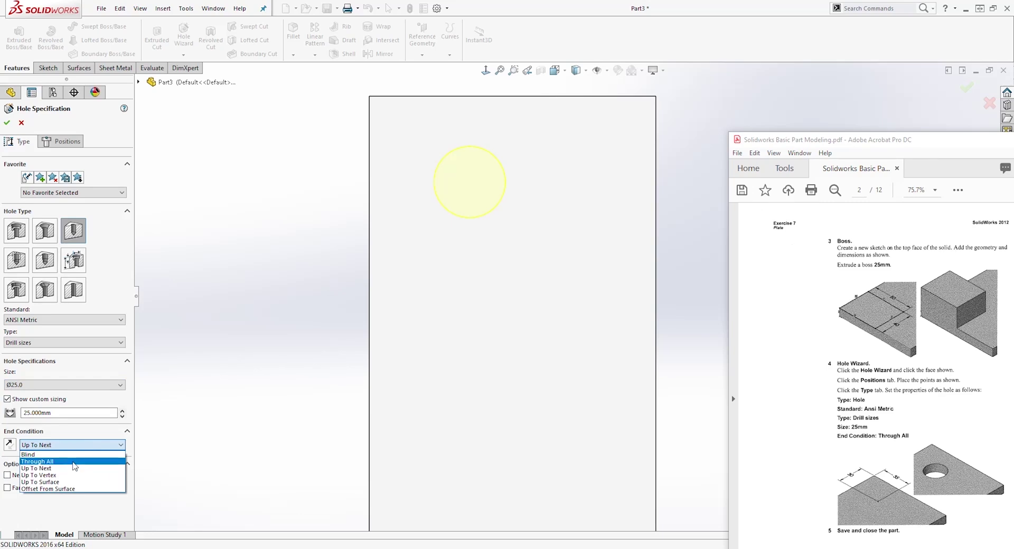
pyautogui.click(74, 462)
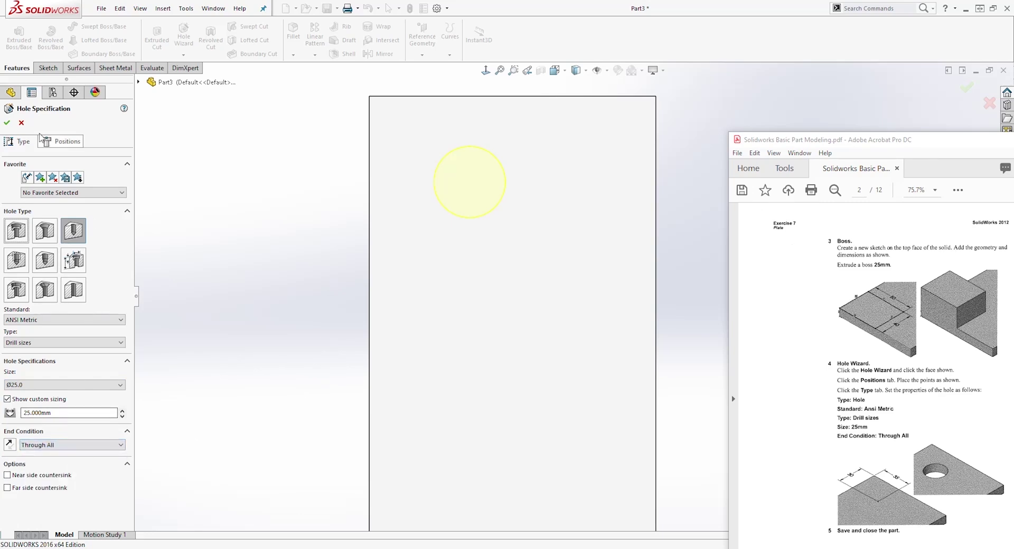
pyautogui.moveTo(289, 309); pyautogui.dragTo(225, 283, button='middle')
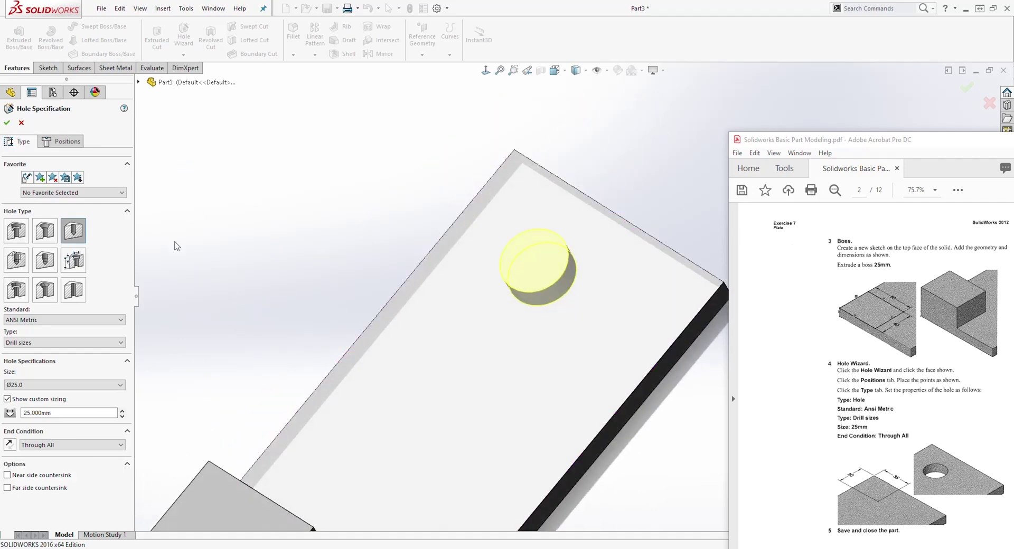
pyautogui.press('Return')
pyautogui.press('f')
pyautogui.moveTo(604, 432); pyautogui.dragTo(634, 275, button='middle')
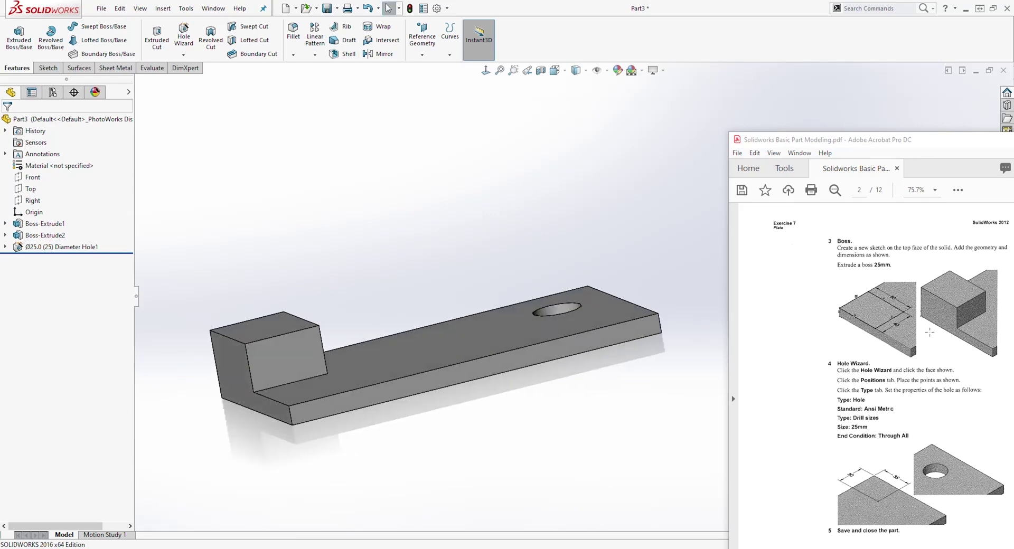
pyautogui.moveTo(515, 272); pyautogui.dragTo(533, 306, button='middle')
# Step: Go to Exercise 8: Cuts in the PDF, create a new part and set its unit system to MMGS
pyautogui.scroll(-2, 893, 358)
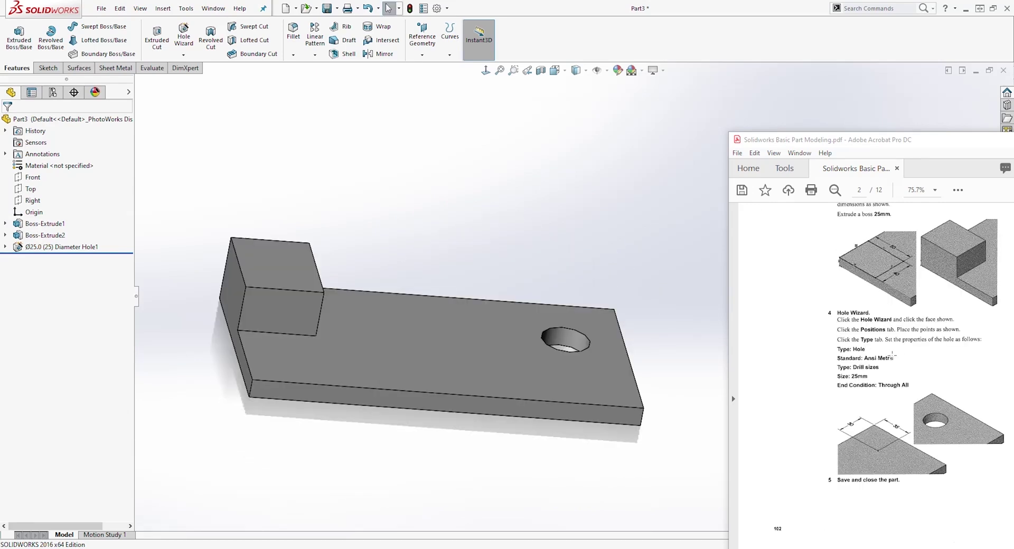
pyautogui.scroll(-10, 893, 355)
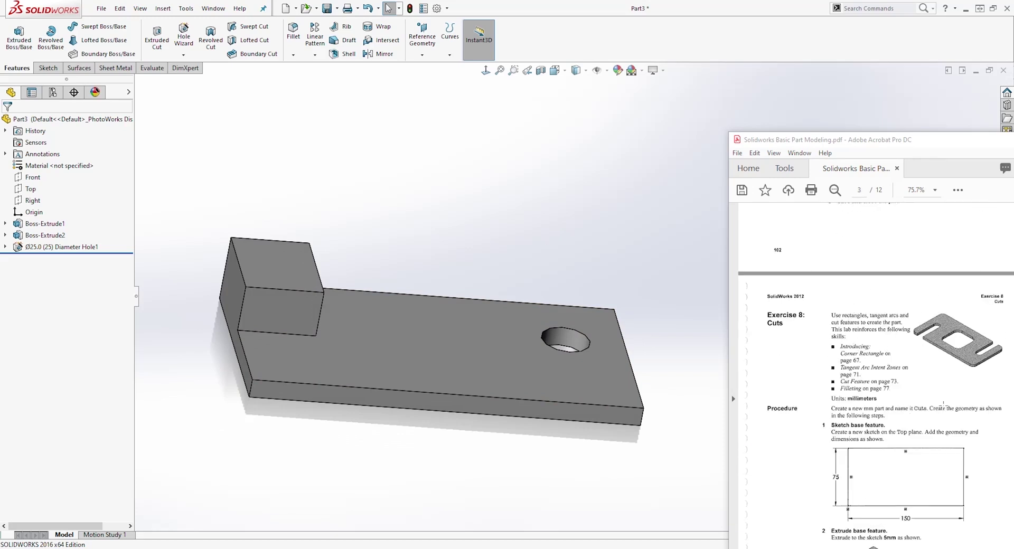
pyautogui.scroll(-1, 943, 405)
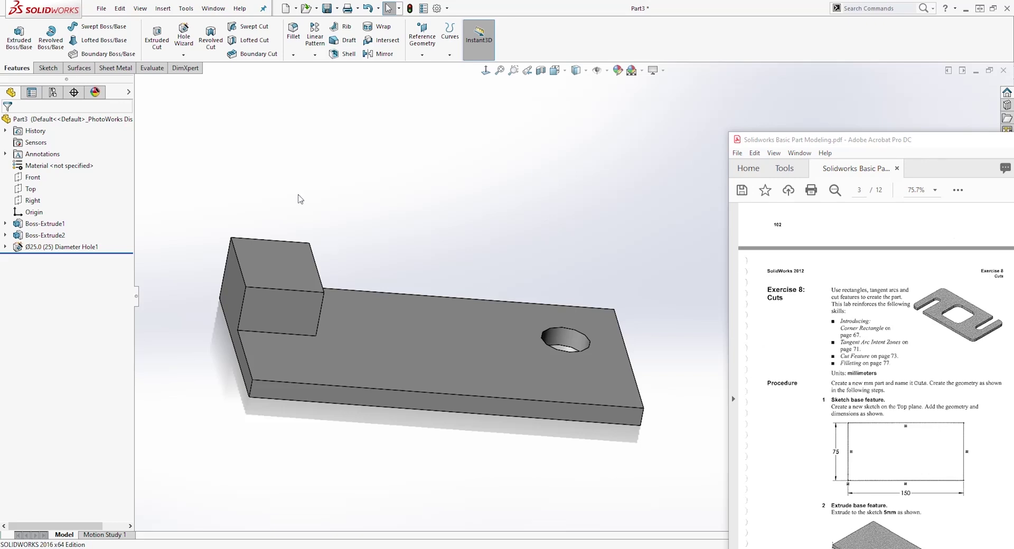
pyautogui.click(287, 8)
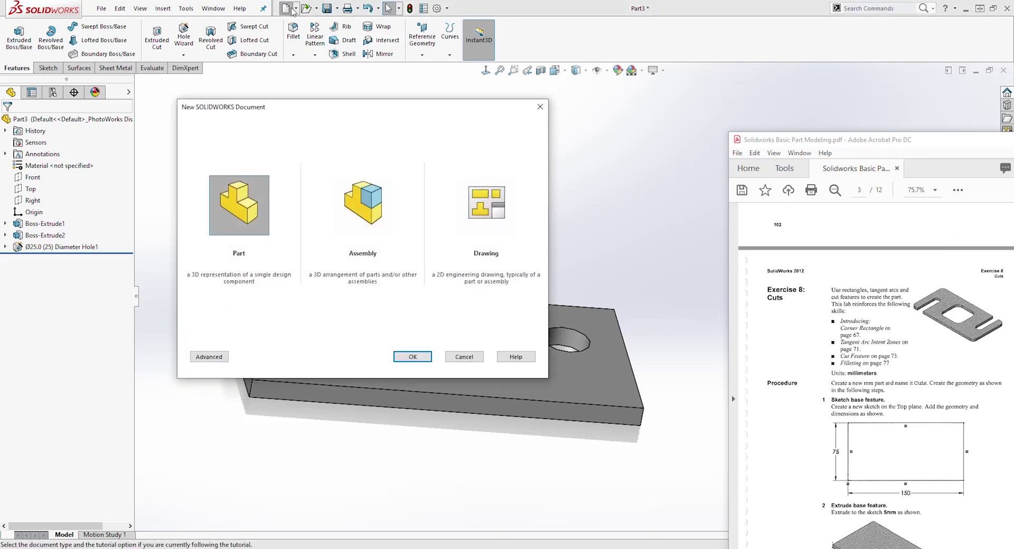
pyautogui.click(413, 357)
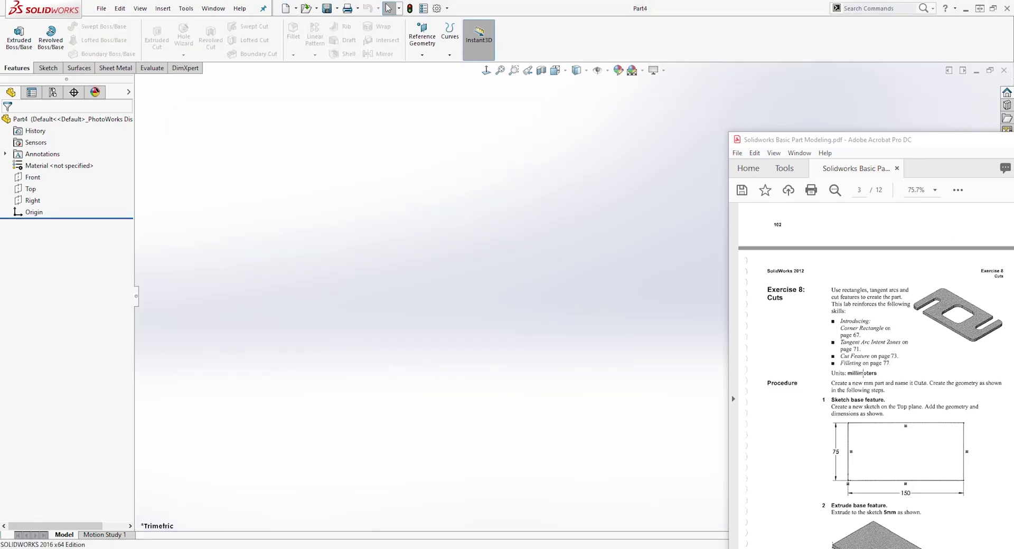
pyautogui.click(437, 9)
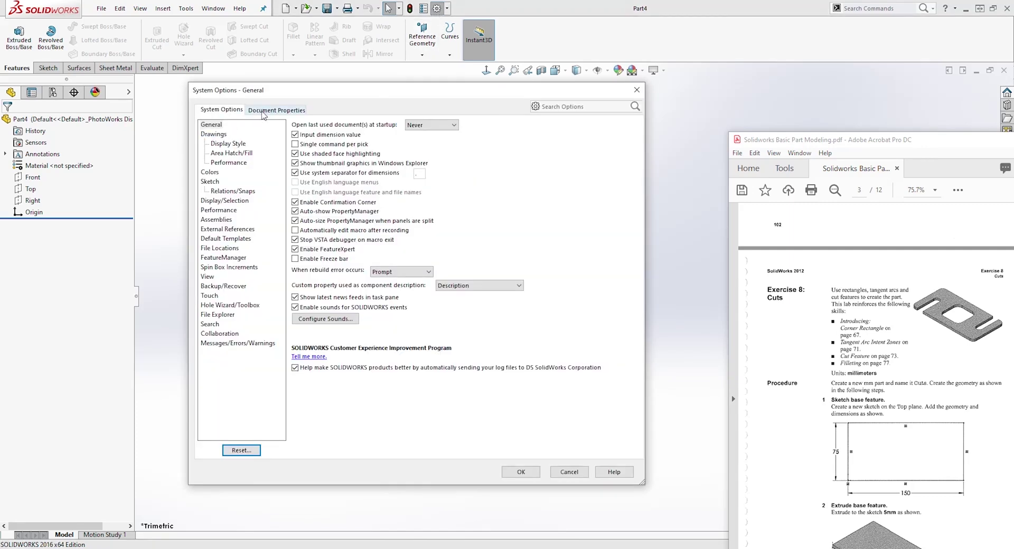
pyautogui.click(264, 110)
pyautogui.click(207, 201)
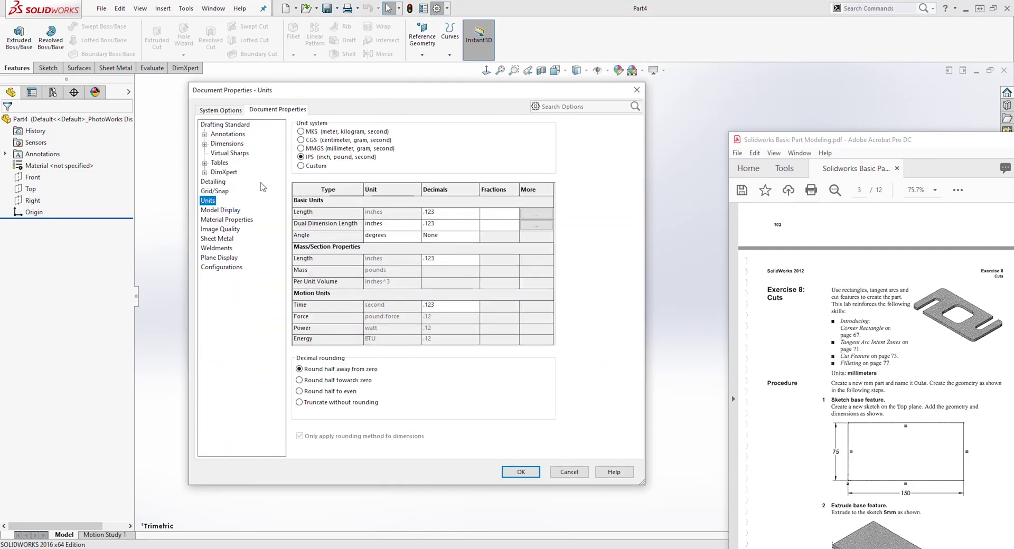
pyautogui.click(301, 149)
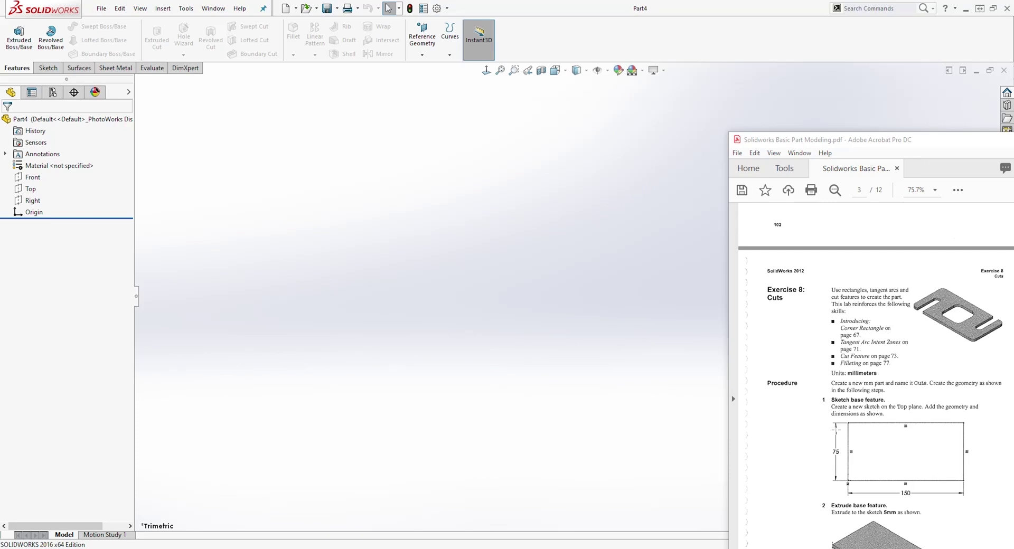
# Step: Sketch a corner rectangle on the Top plane from the origin, about 58 mm high and just over twice as wide
pyautogui.click(30, 189)
pyautogui.click(48, 68)
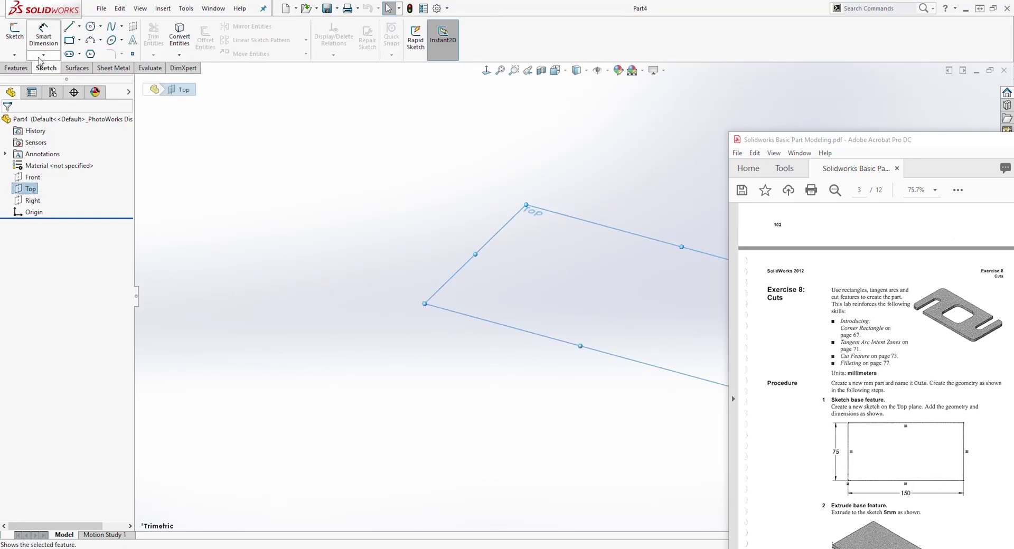
pyautogui.click(15, 33)
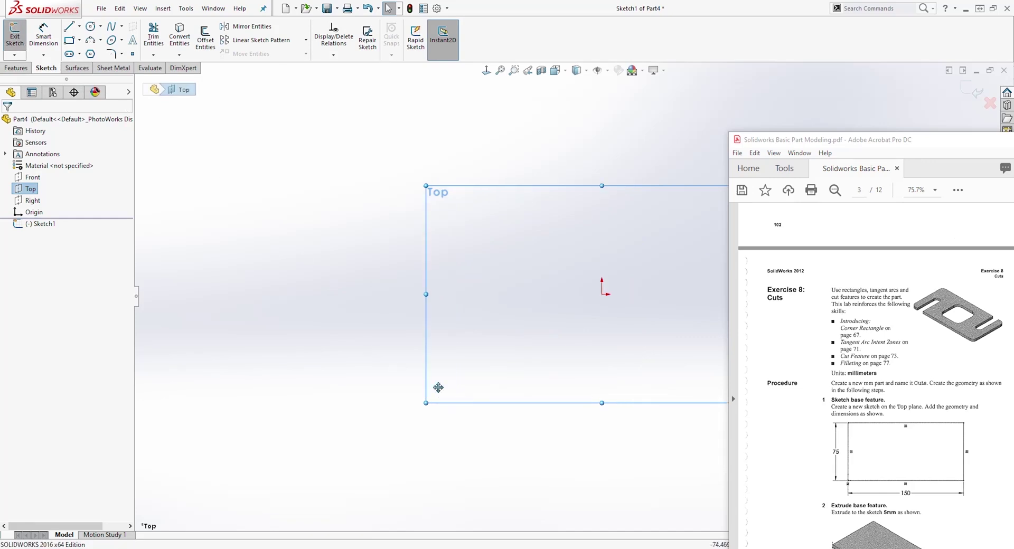
pyautogui.click(69, 40)
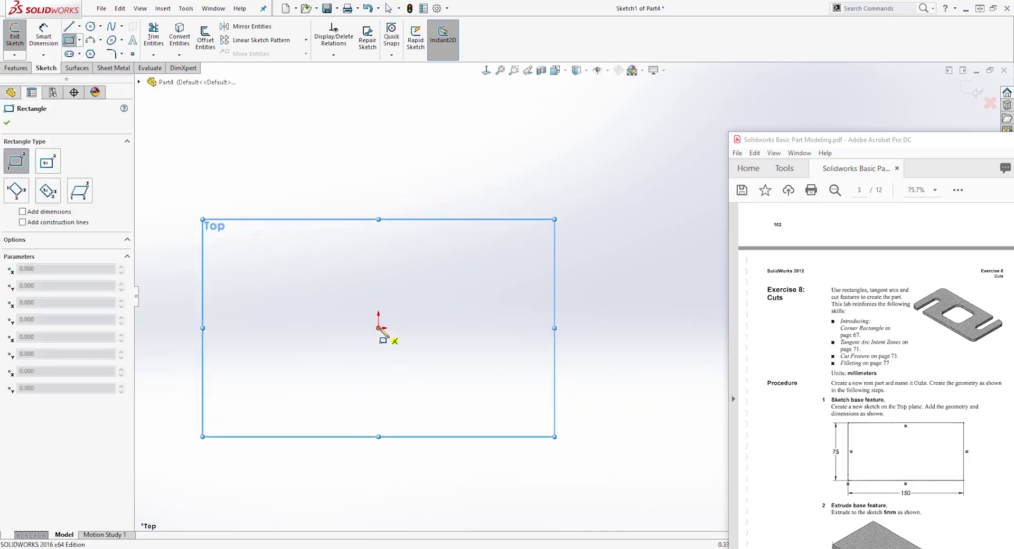
pyautogui.moveTo(378, 328); pyautogui.dragTo(656, 201)
pyautogui.press('Escape')
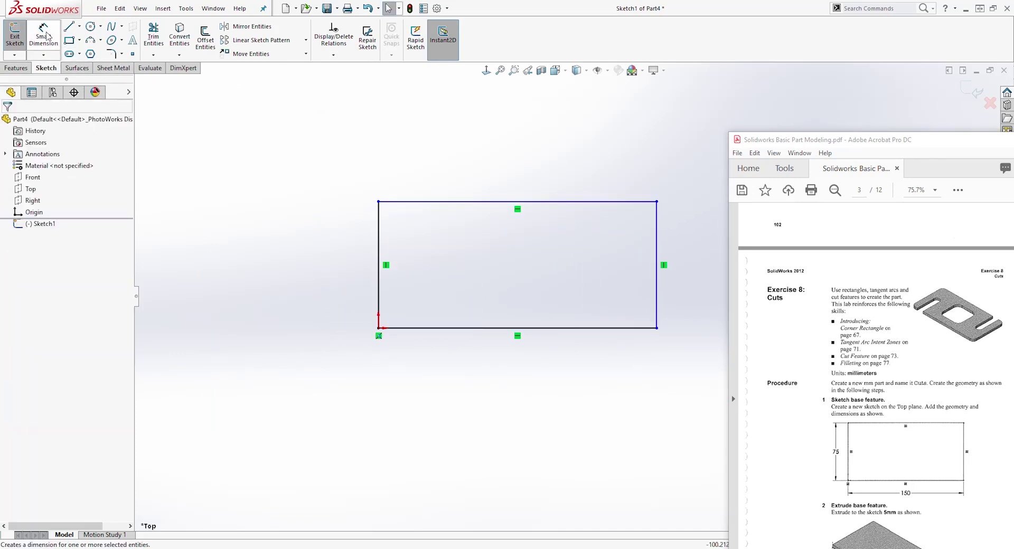
# Step: Dimension the rectangle's vertical side through the origin as 75 mm
pyautogui.click(46, 35)
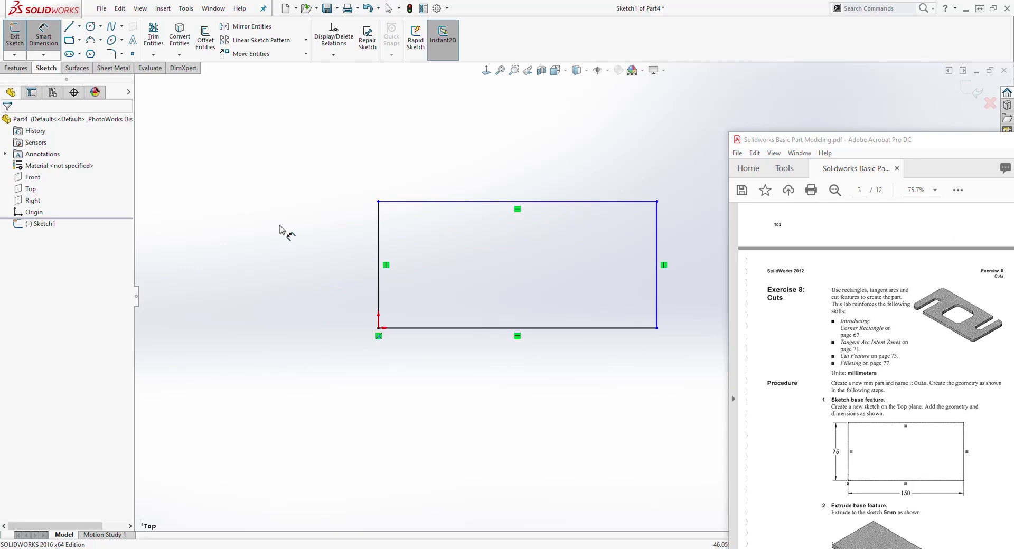
pyautogui.click(378, 262)
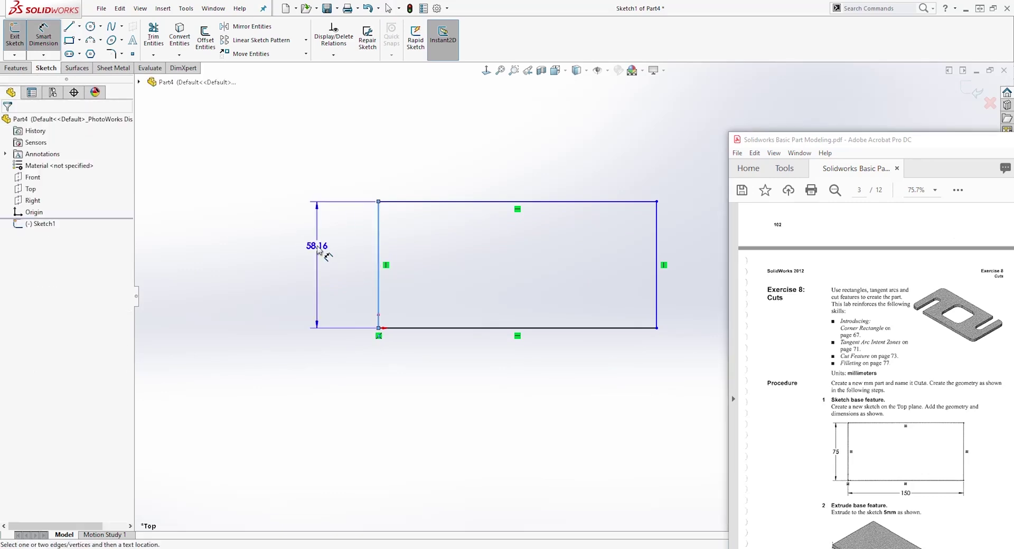
pyautogui.click(320, 252)
pyautogui.write('75')
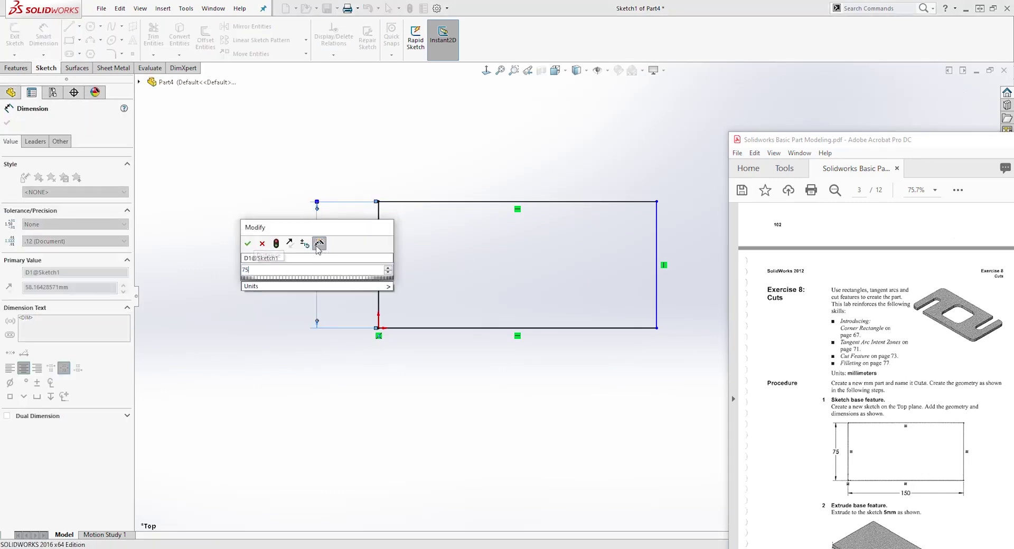
pyautogui.press('Return')
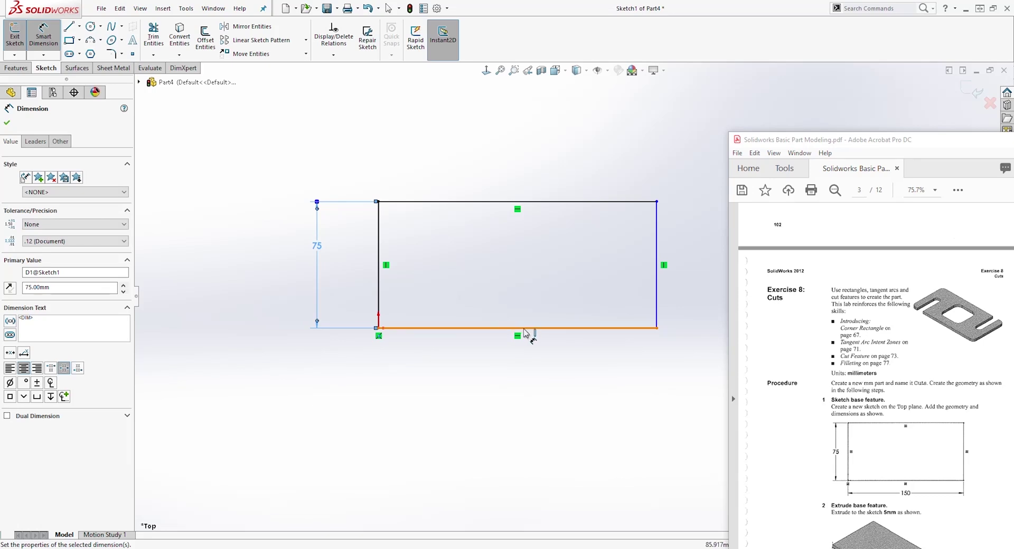
# Step: Dimension the rectangle's horizontal side through the origin as 150 mm and finish dimensioning
pyautogui.click(524, 331)
pyautogui.click(503, 385)
pyautogui.write('150')
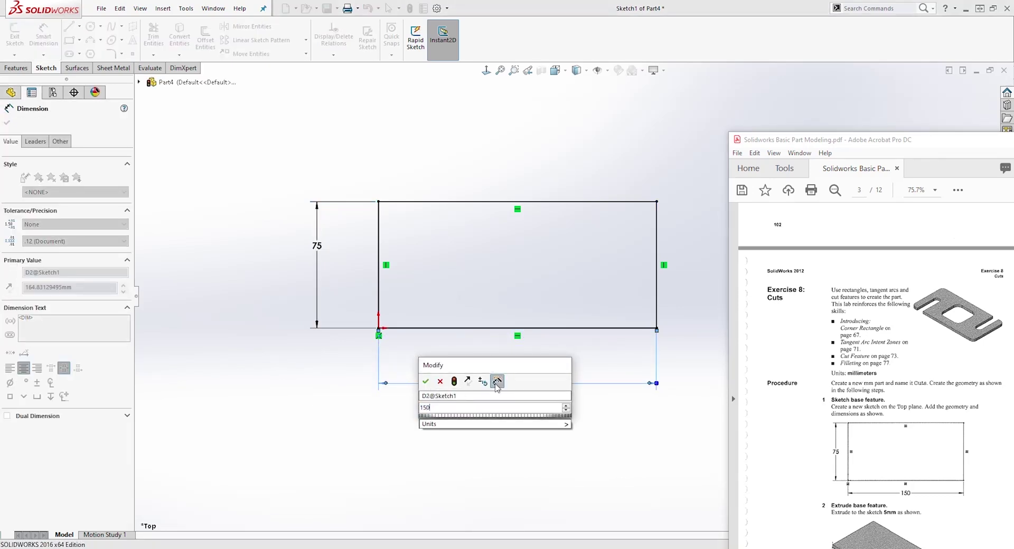
pyautogui.press('Return')
pyautogui.press('Escape')
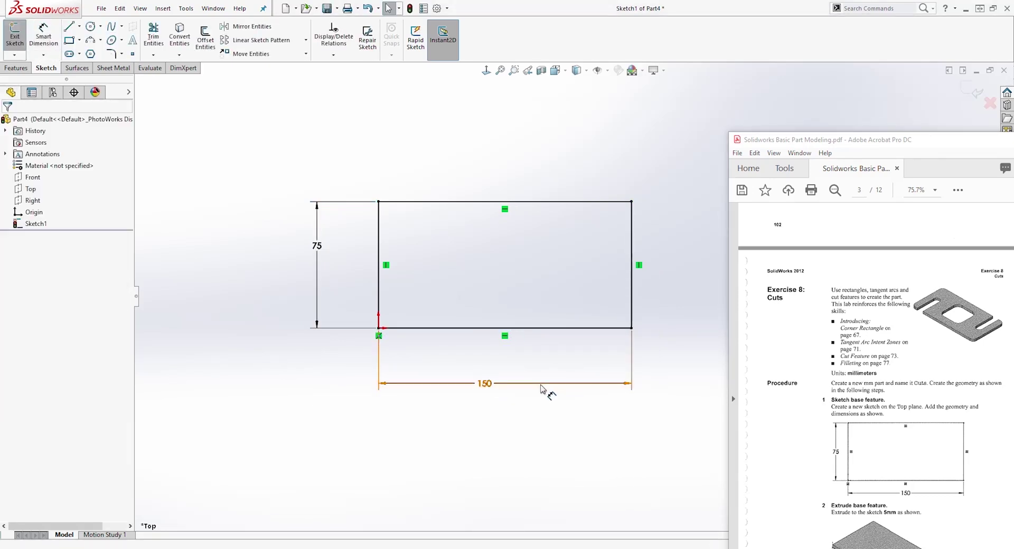
# Step: Extrude the base rectangle to a blind depth of 5 mm
pyautogui.scroll(-3, 828, 343)
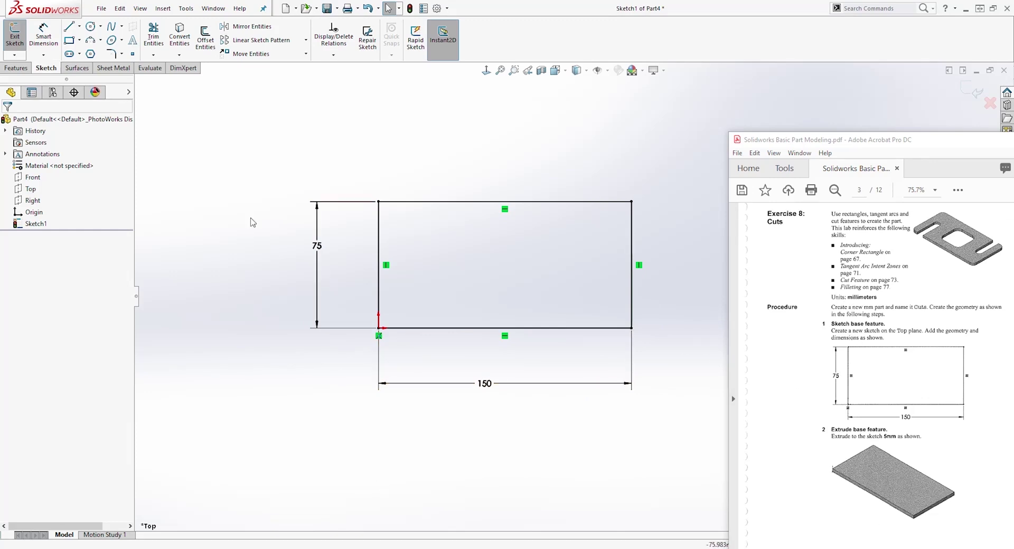
pyautogui.click(15, 68)
pyautogui.click(19, 33)
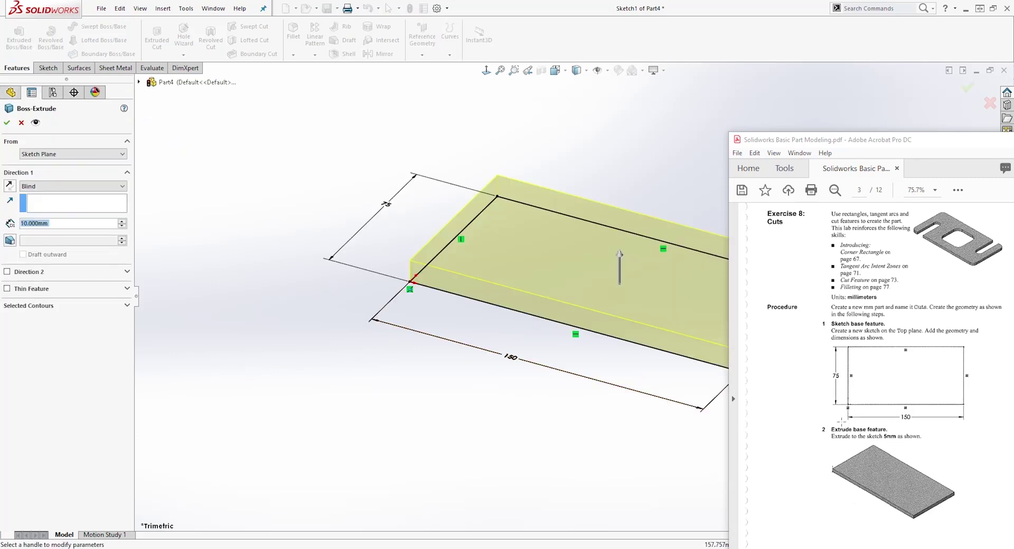
pyautogui.write('5')
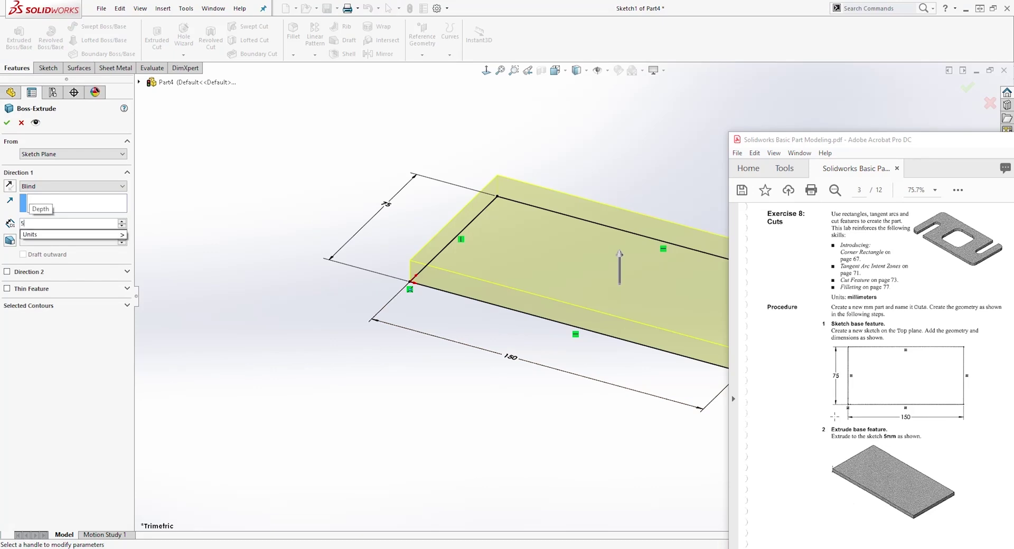
pyautogui.press('Return')
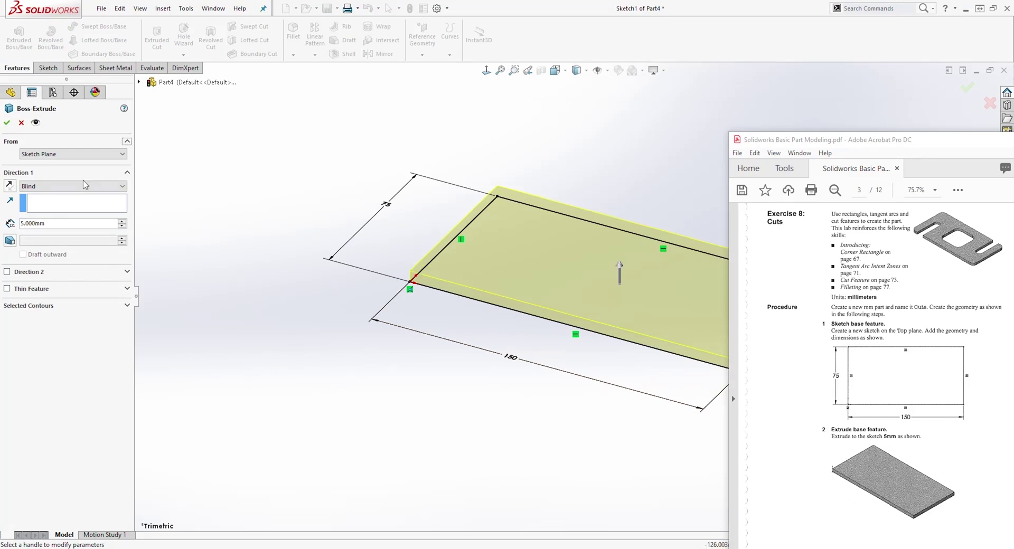
pyautogui.click(8, 123)
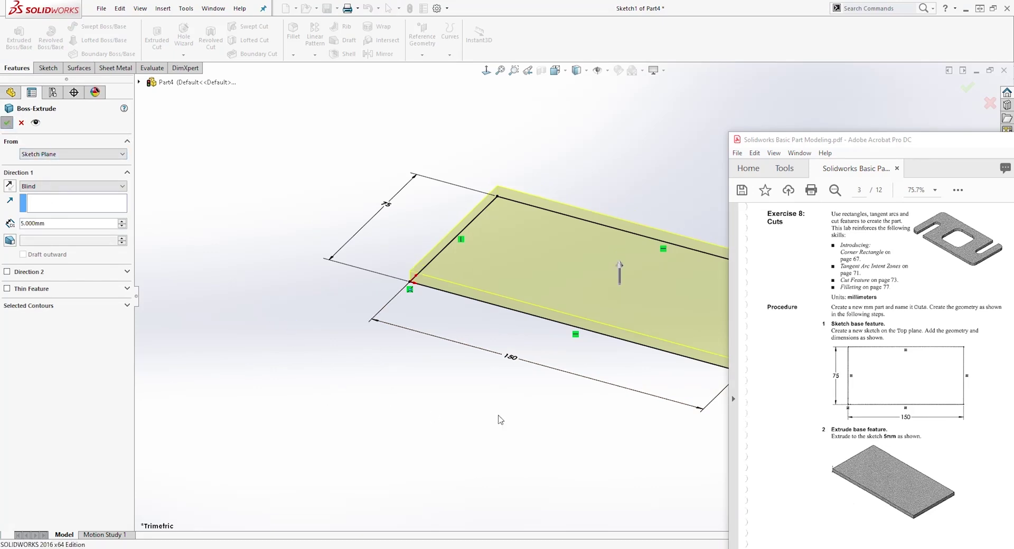
# Step: Start a sketch on the plate's large top face and view it straight on
pyautogui.scroll(-5, 993, 420)
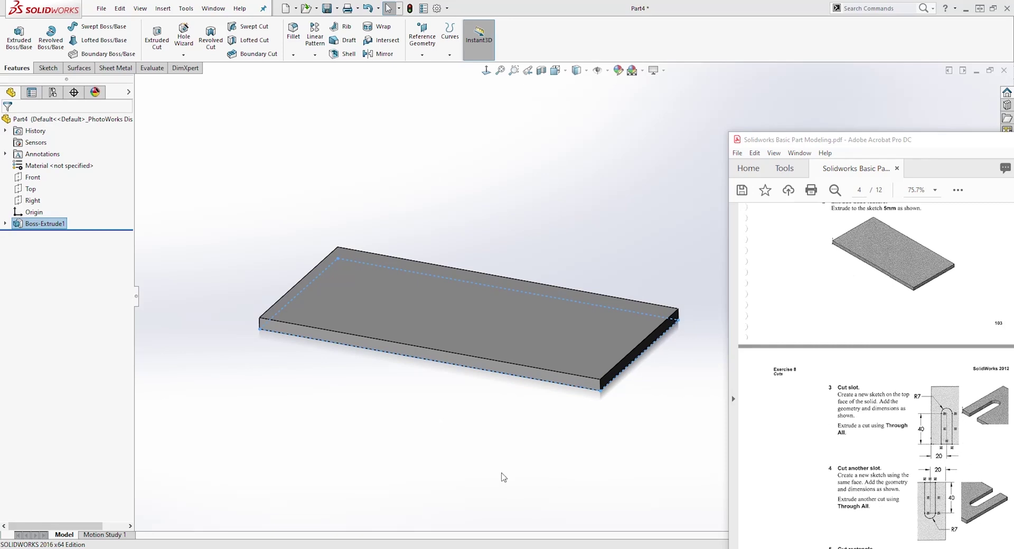
pyautogui.moveTo(503, 477); pyautogui.dragTo(402, 370, button='middle')
pyautogui.click(339, 417)
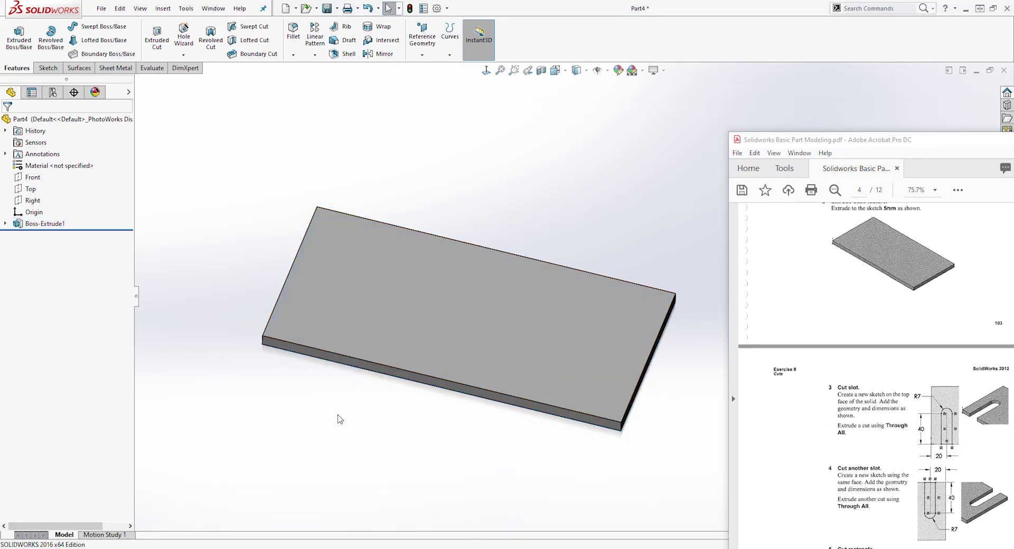
pyautogui.click(369, 309)
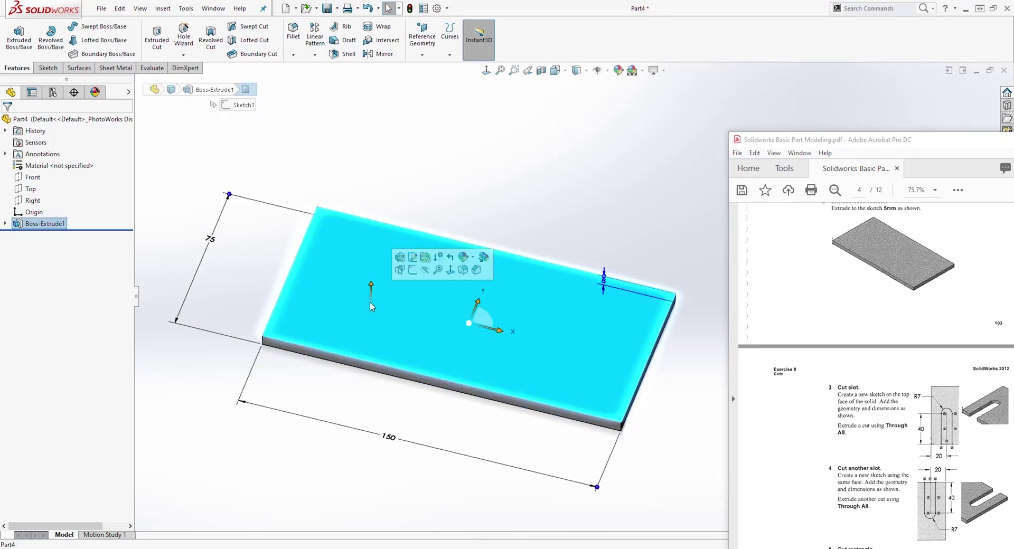
pyautogui.click(47, 69)
pyautogui.click(15, 36)
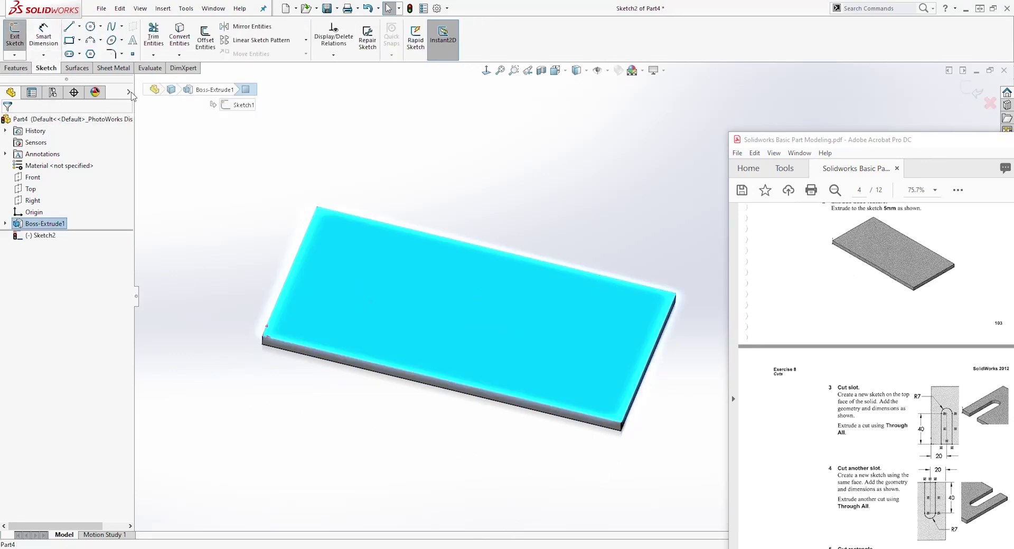
pyautogui.click(485, 70)
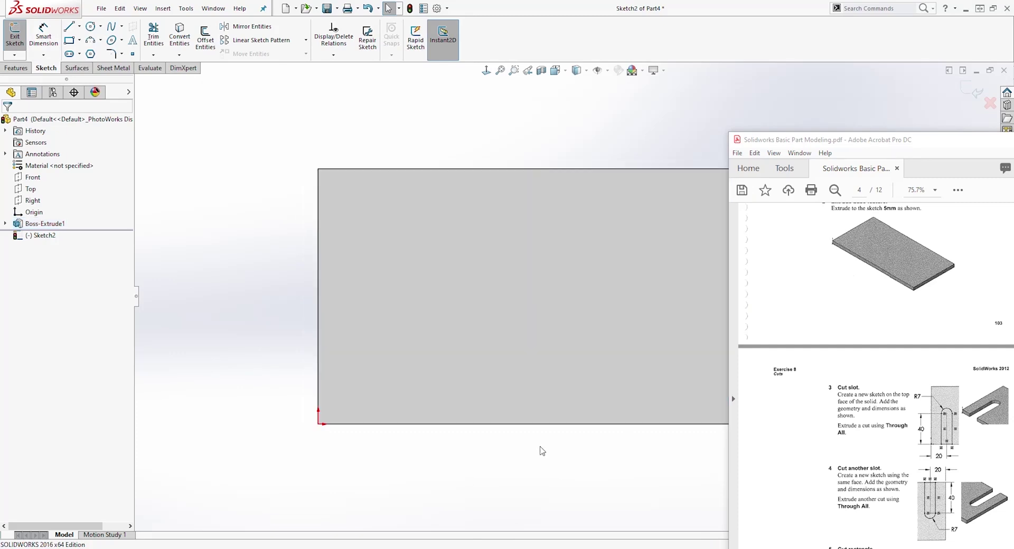
# Step: Sketch a vertical straight slot starting on the plate's lower edge near the origin, about 35 mm between centres and 14.6 mm wide
pyautogui.click(79, 55)
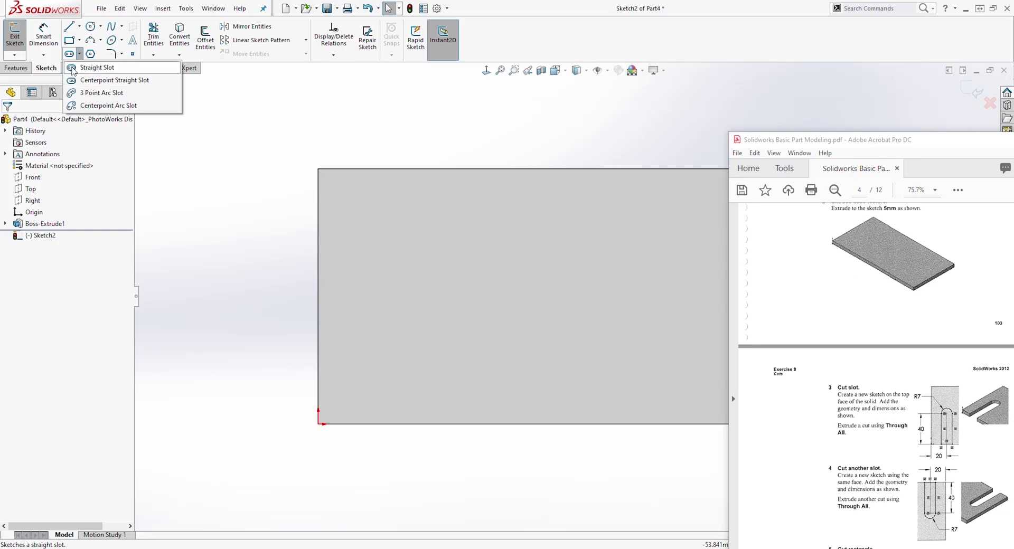
pyautogui.click(73, 69)
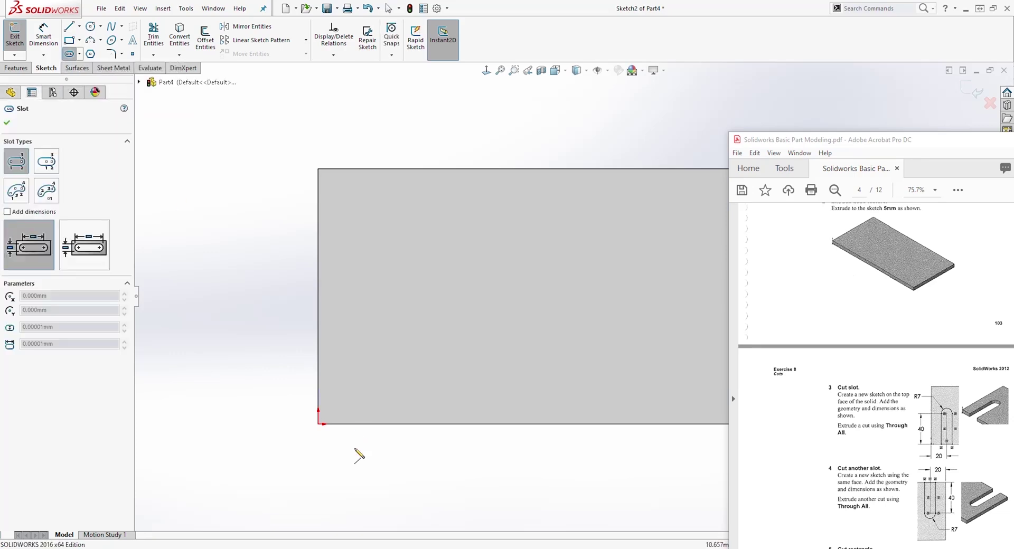
pyautogui.click(79, 54)
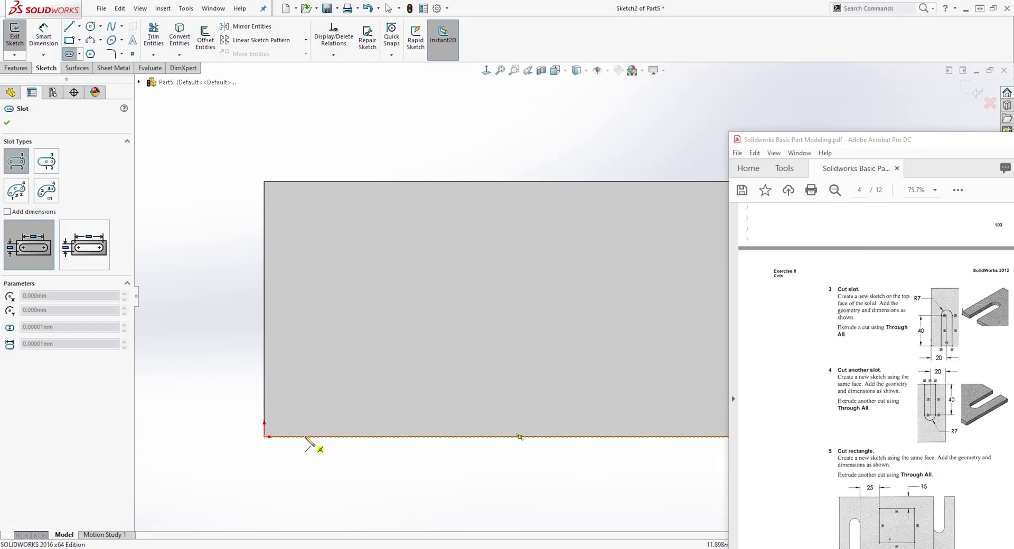
pyautogui.click(305, 437)
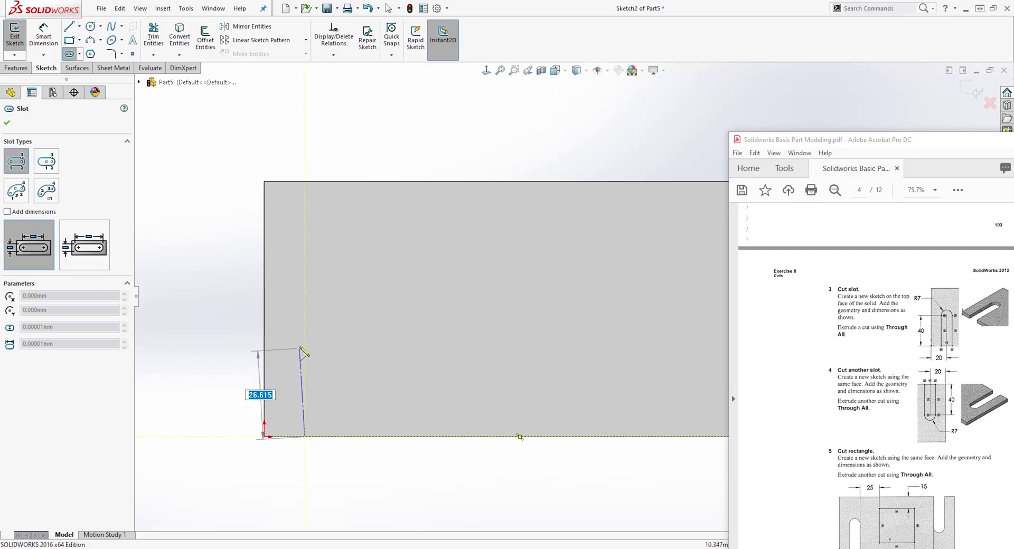
pyautogui.click(306, 318)
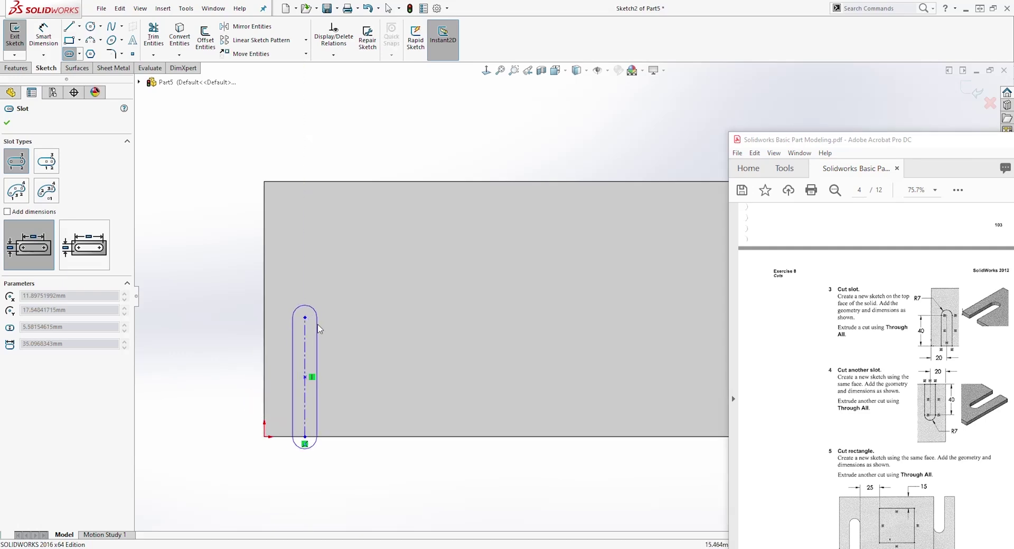
pyautogui.click(330, 341)
pyautogui.press('Escape')
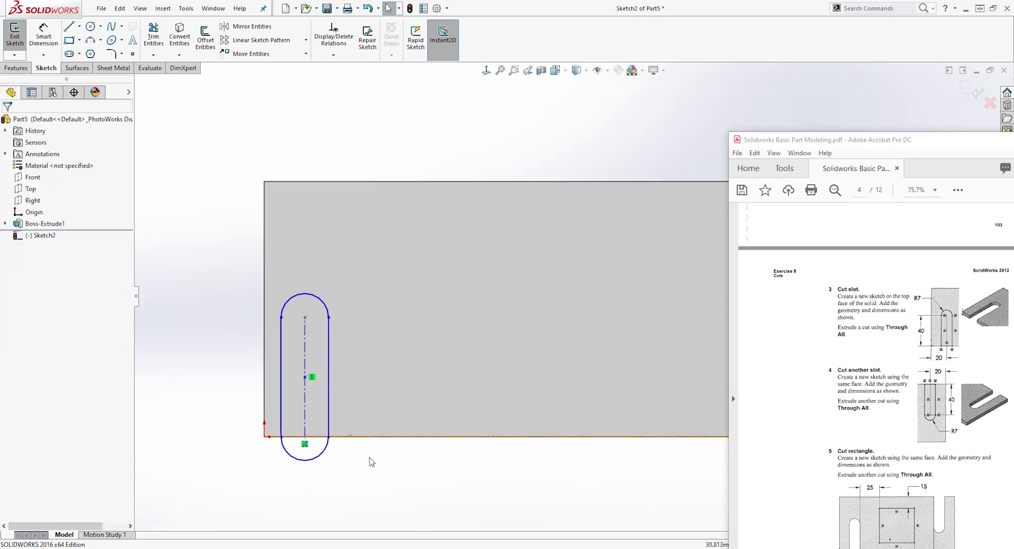
pyautogui.click(306, 442)
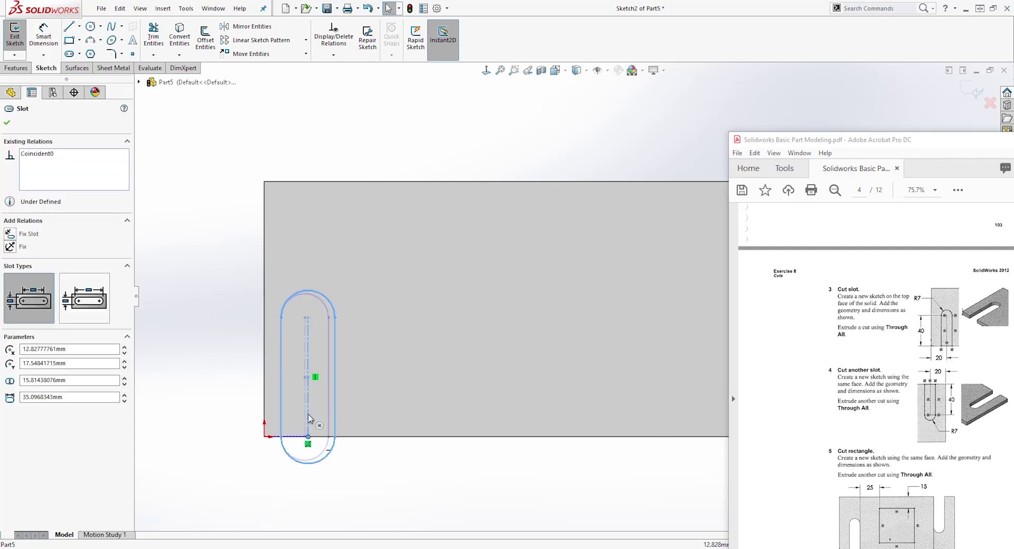
# Step: Draw a horizontal line across the slot's lower end, joining the ends of its two straight sides
pyautogui.click(68, 26)
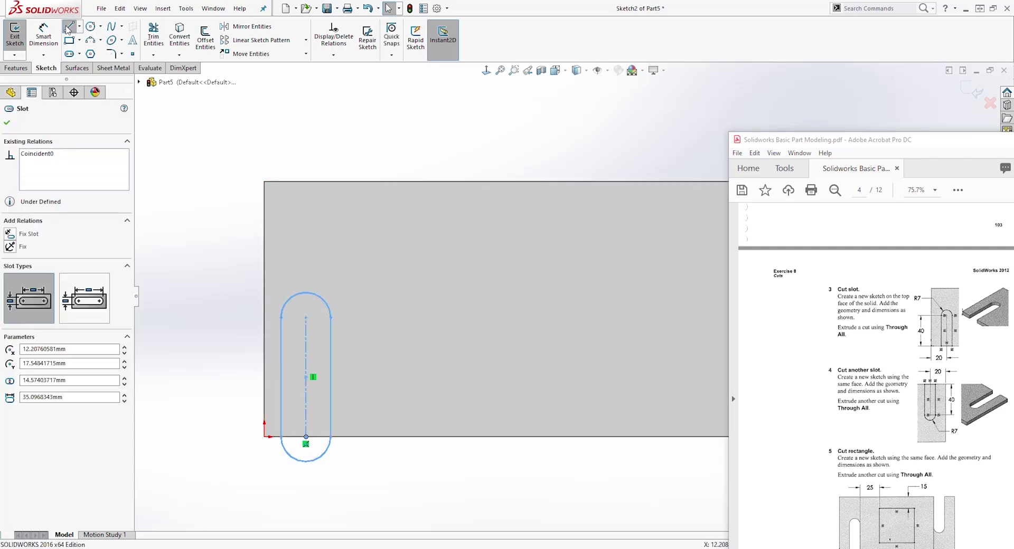
pyautogui.click(281, 438)
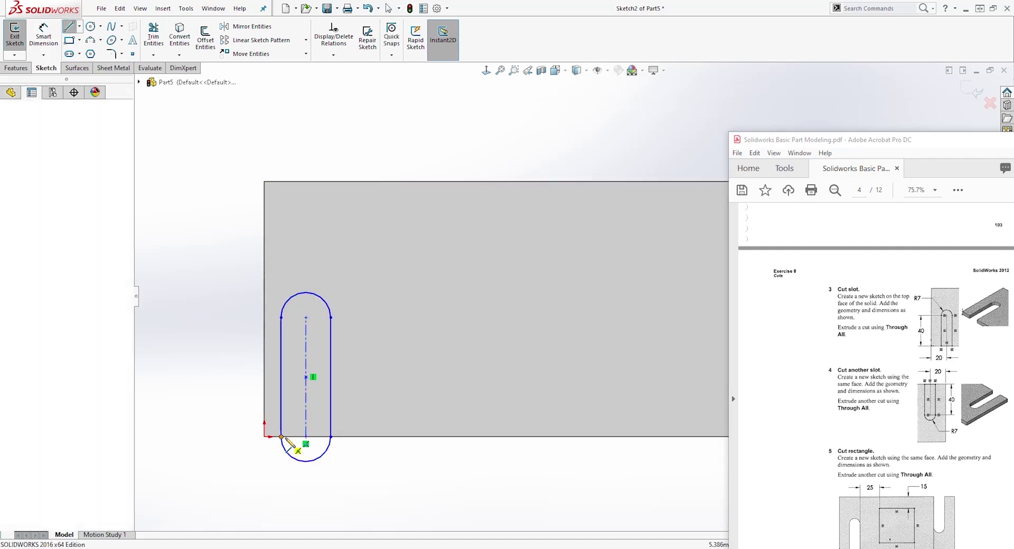
pyautogui.click(330, 437)
pyautogui.press('Escape')
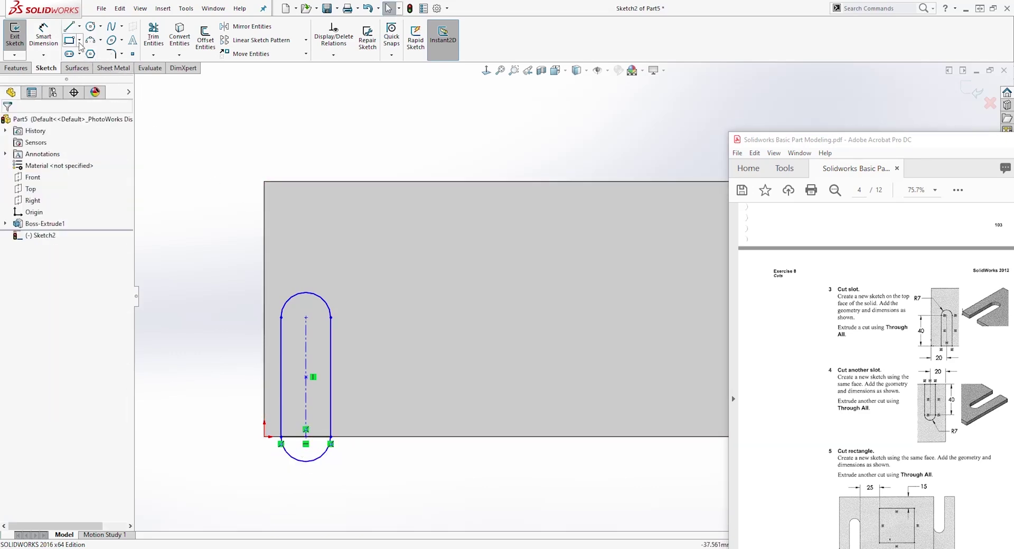
# Step: Trim away the slot's lower arc outside the plate, accepting the loss of the slot entity
pyautogui.click(155, 38)
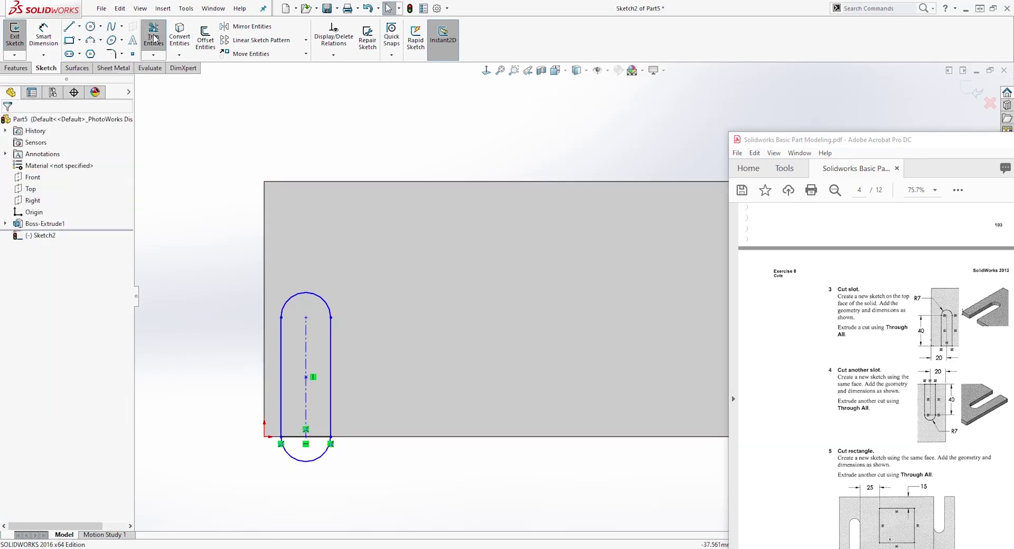
pyautogui.click(312, 460)
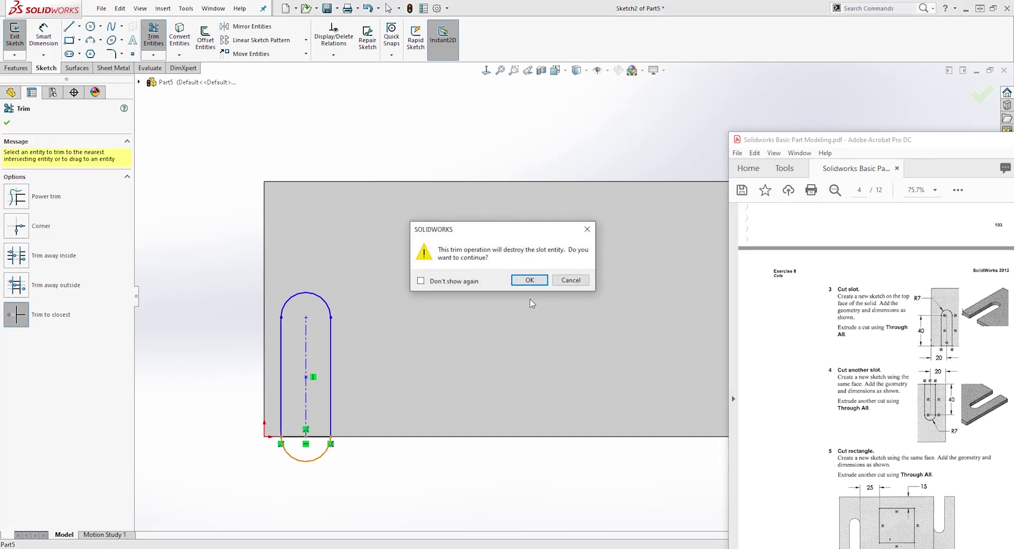
pyautogui.click(527, 280)
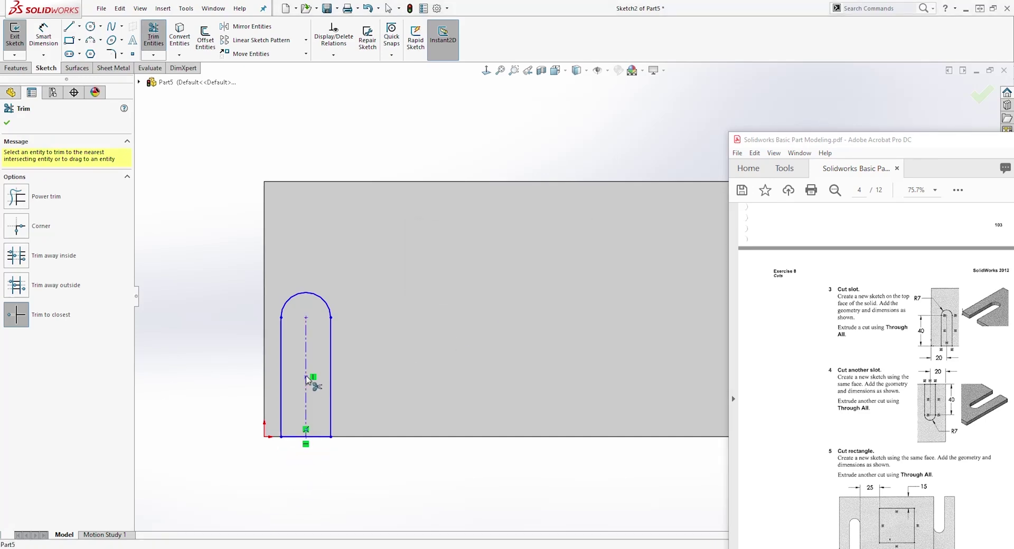
pyautogui.press('Escape')
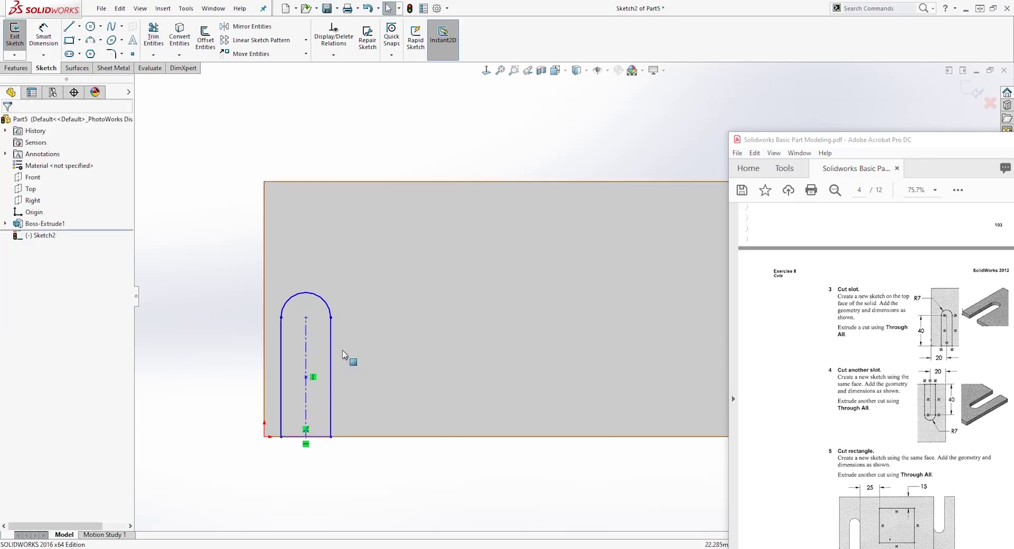
# Step: Dimension the slot's vertical centreline as 40 mm, placing the dimension outside the plate beside the origin edge
pyautogui.click(43, 36)
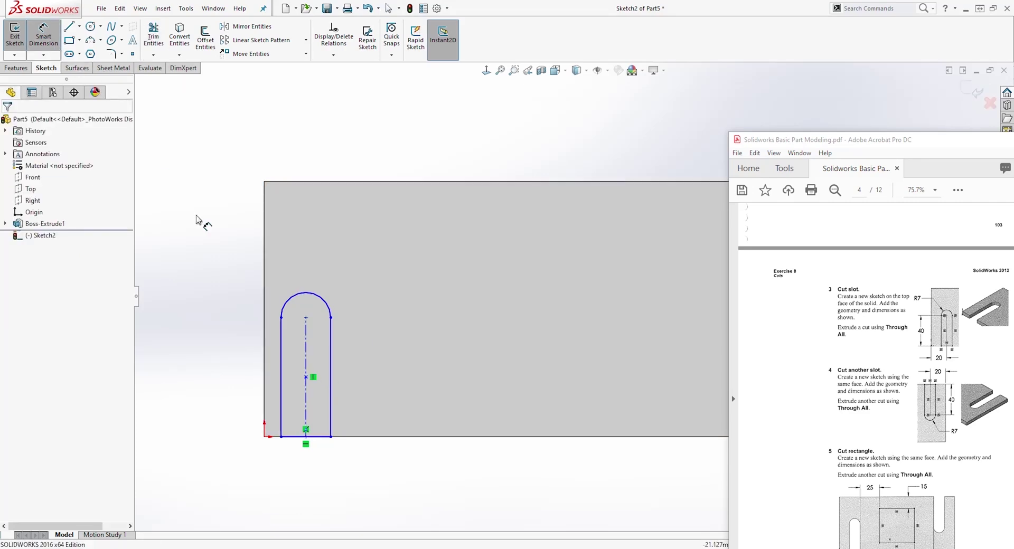
pyautogui.click(307, 351)
pyautogui.click(232, 362)
pyautogui.write('43mm')
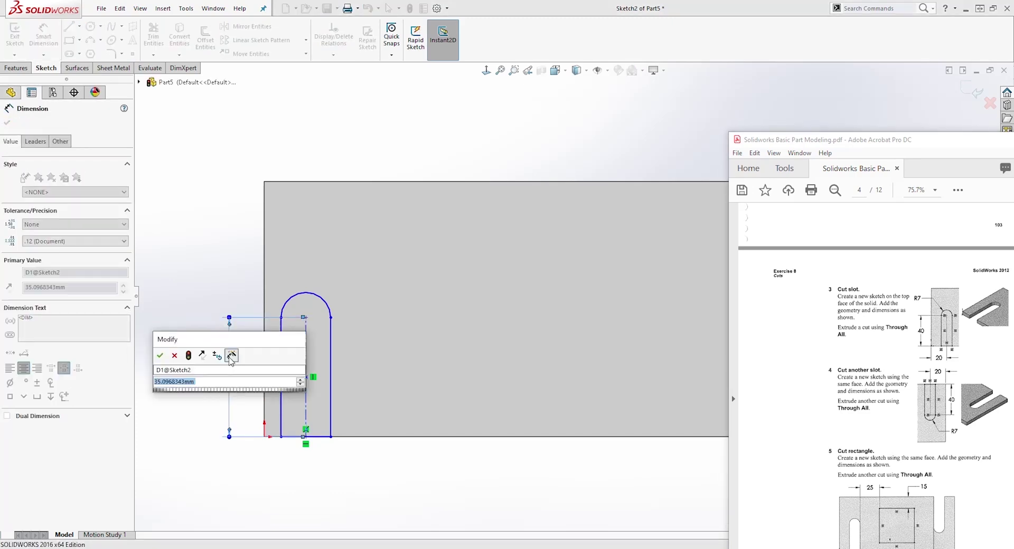
pyautogui.write('0')
pyautogui.press('Return')
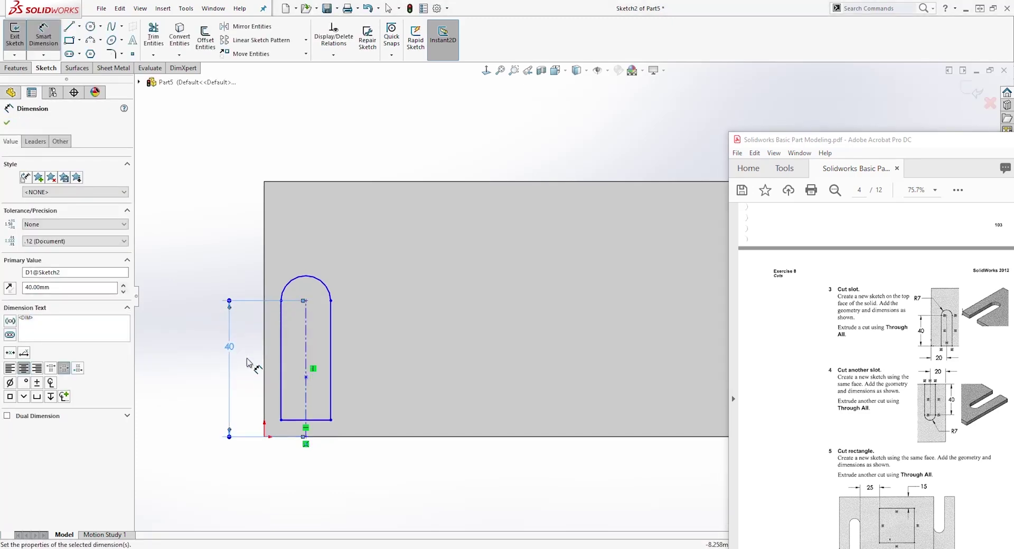
pyautogui.press('Escape')
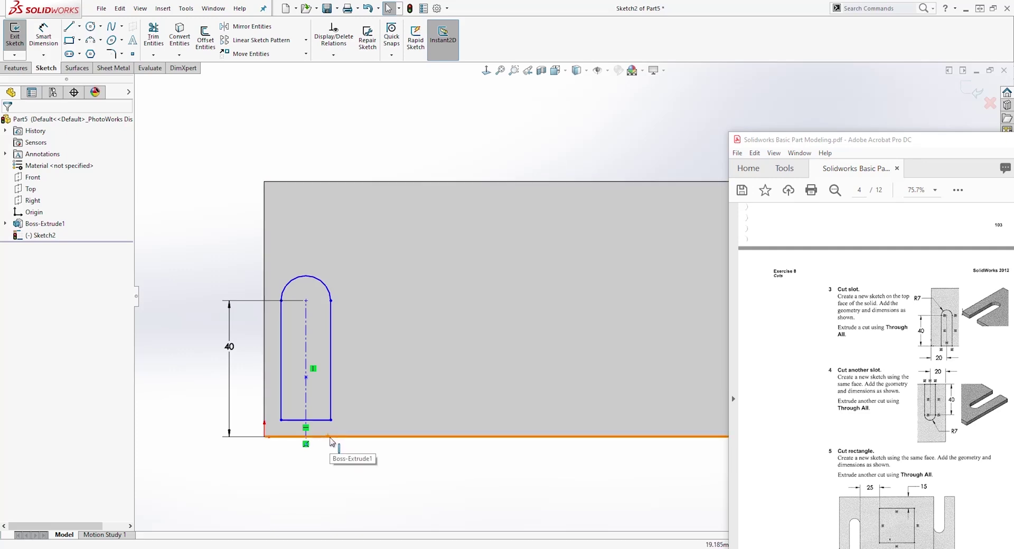
# Step: Make the slot profile's lower corner farthest from the origin coincident with the plate's lower edge
pyautogui.click(331, 420)
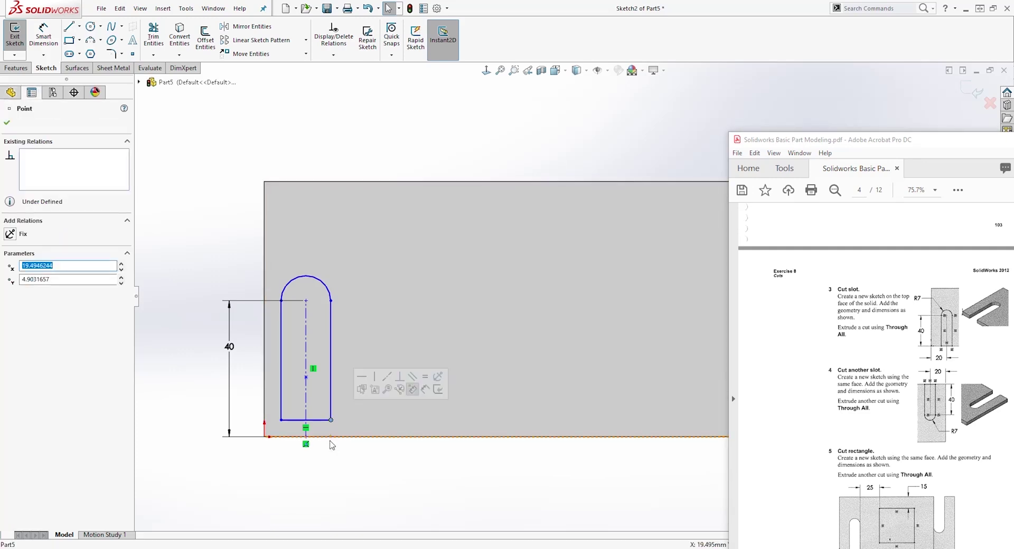
pyautogui.keyDown('ctrl'); pyautogui.click(338, 437); pyautogui.keyUp('ctrl')
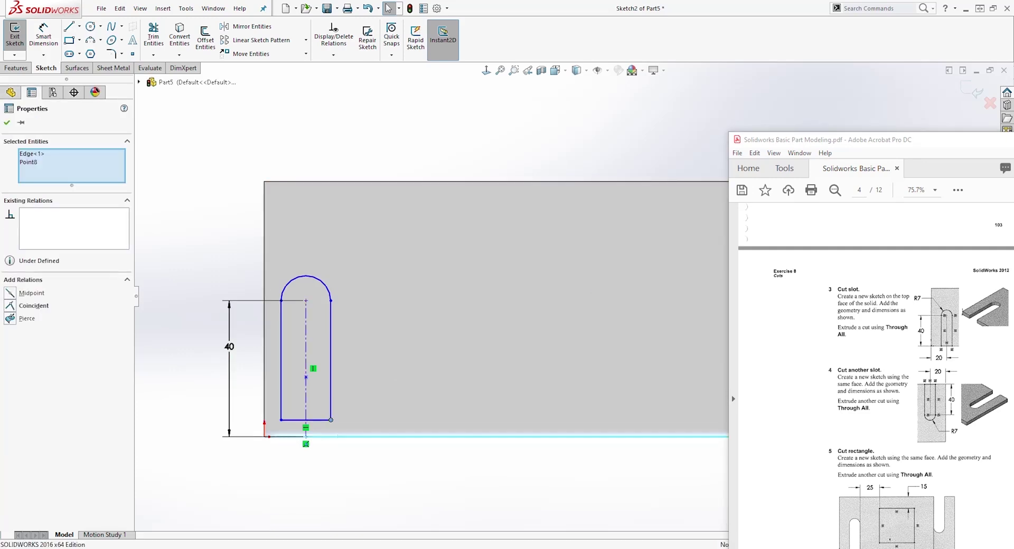
pyautogui.click(10, 306)
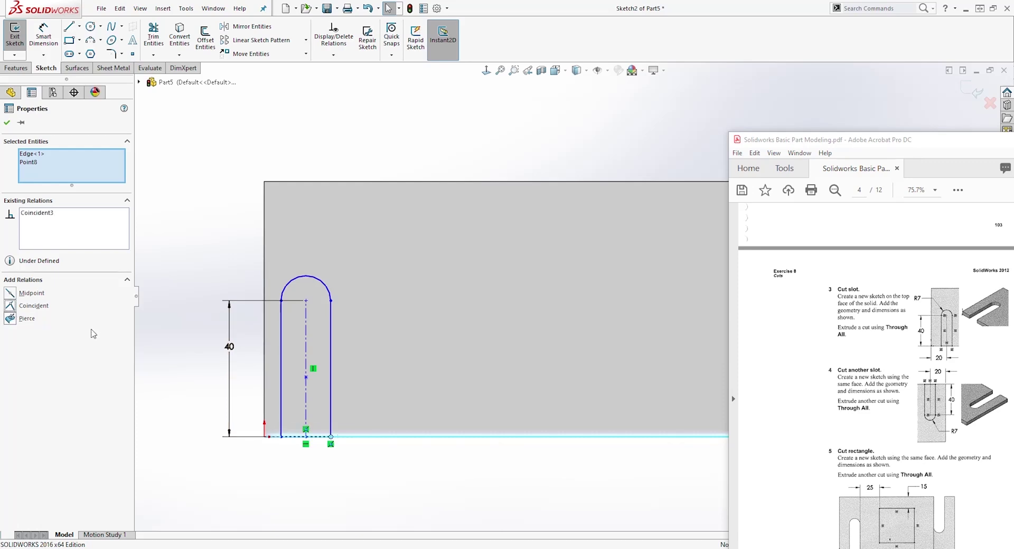
pyautogui.press('Escape')
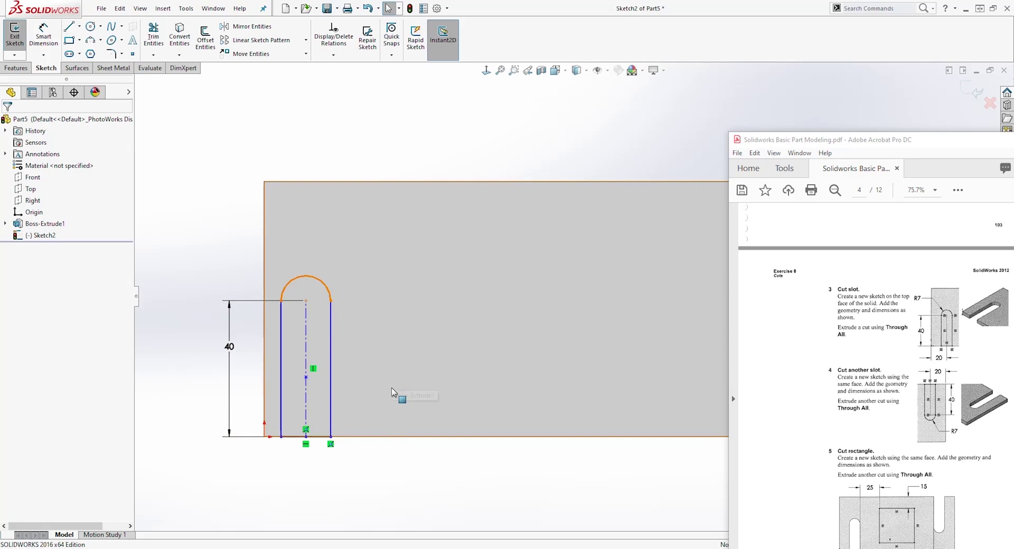
# Step: Dimension the lower end of the slot's centreline 20 mm from the plate's origin-side edge, placing the dimension below the plate
pyautogui.press('d')
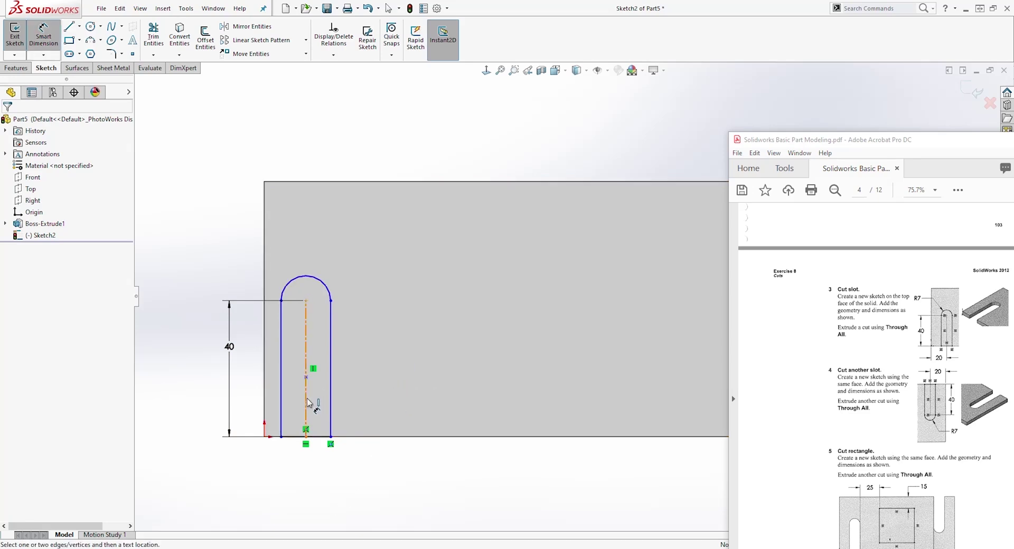
pyautogui.click(306, 436)
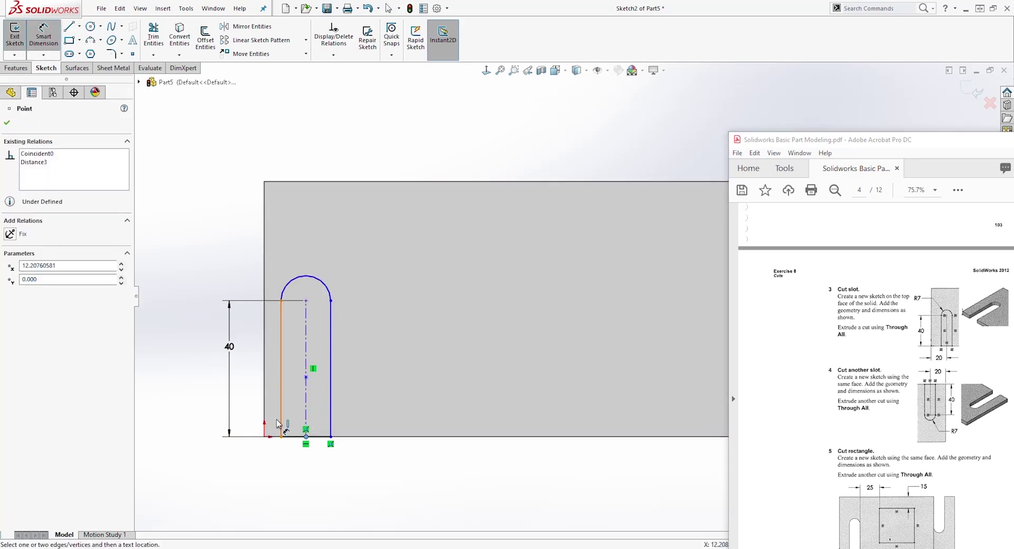
pyautogui.click(264, 430)
pyautogui.click(261, 464)
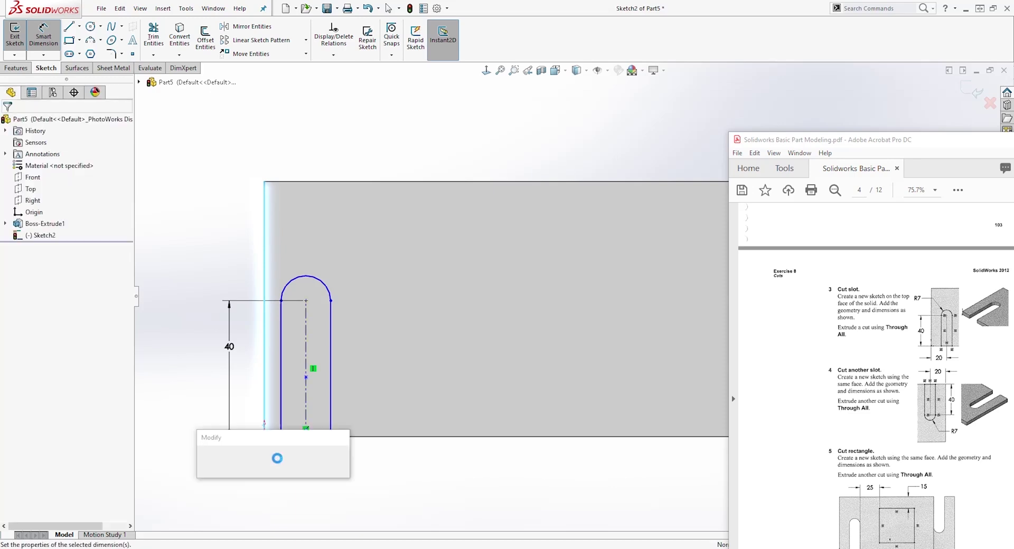
pyautogui.write('20')
pyautogui.press('Return')
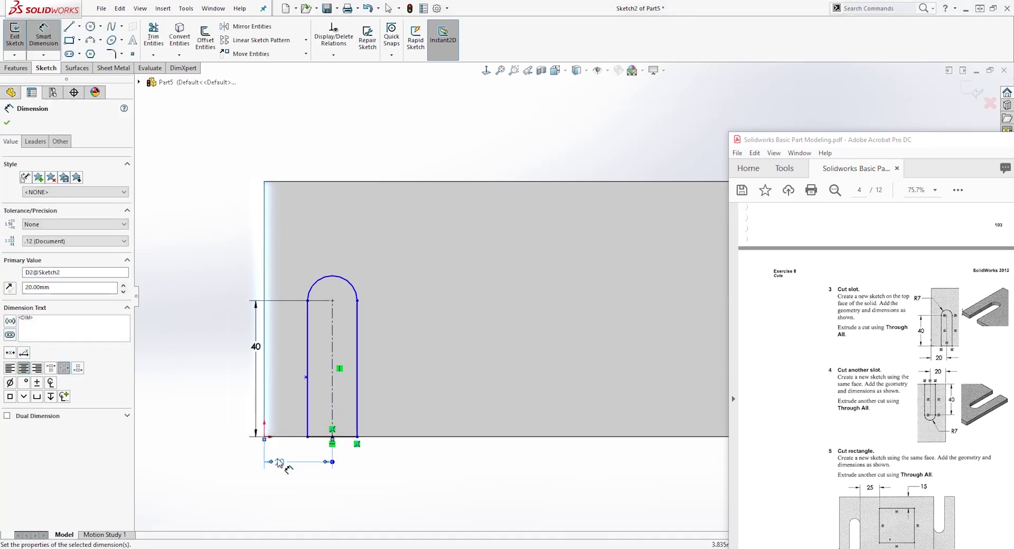
pyautogui.press('Escape')
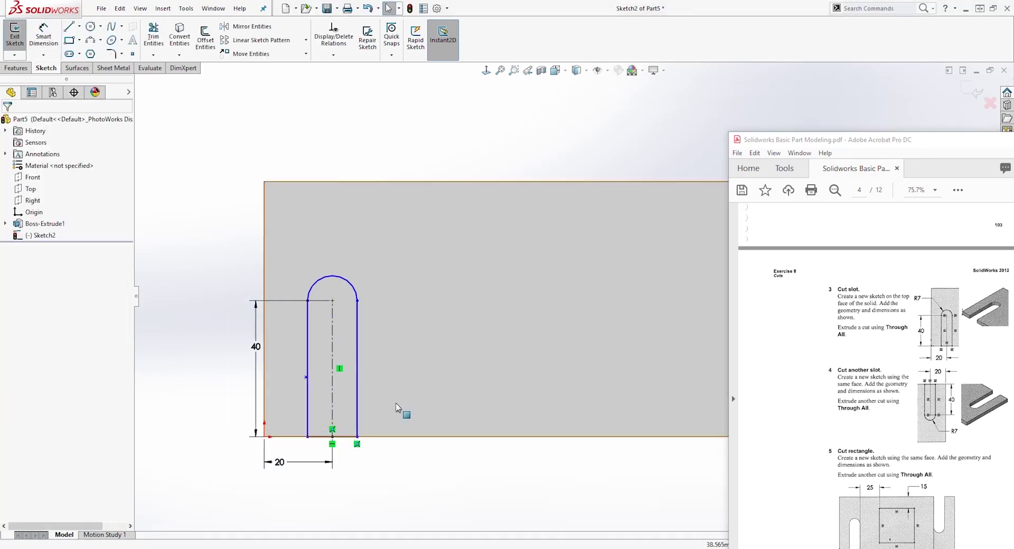
# Step: Dimension the slot's upper arc with a 7 mm radius, placing the dimension above the slot
pyautogui.press('d')
pyautogui.click(337, 280)
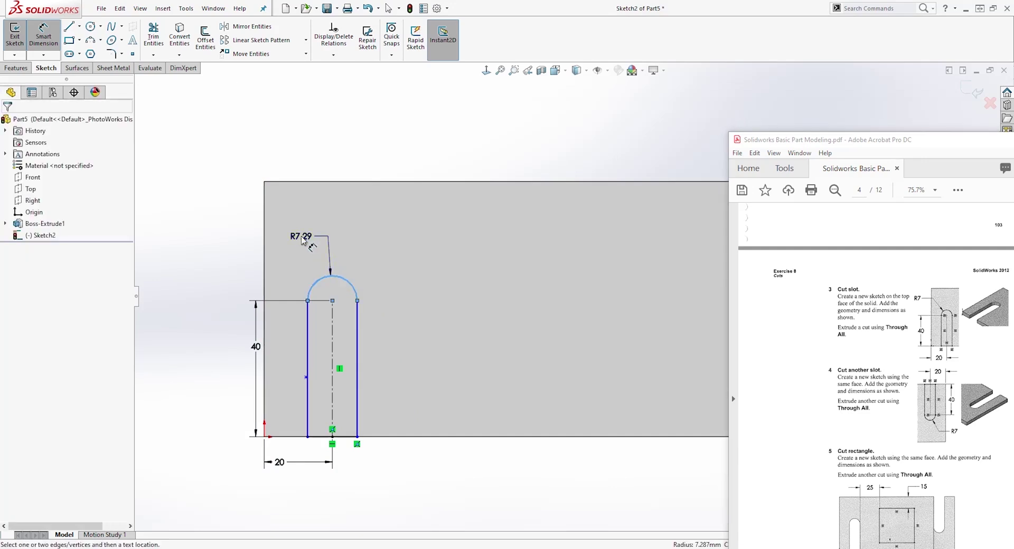
pyautogui.click(348, 234)
pyautogui.write('7')
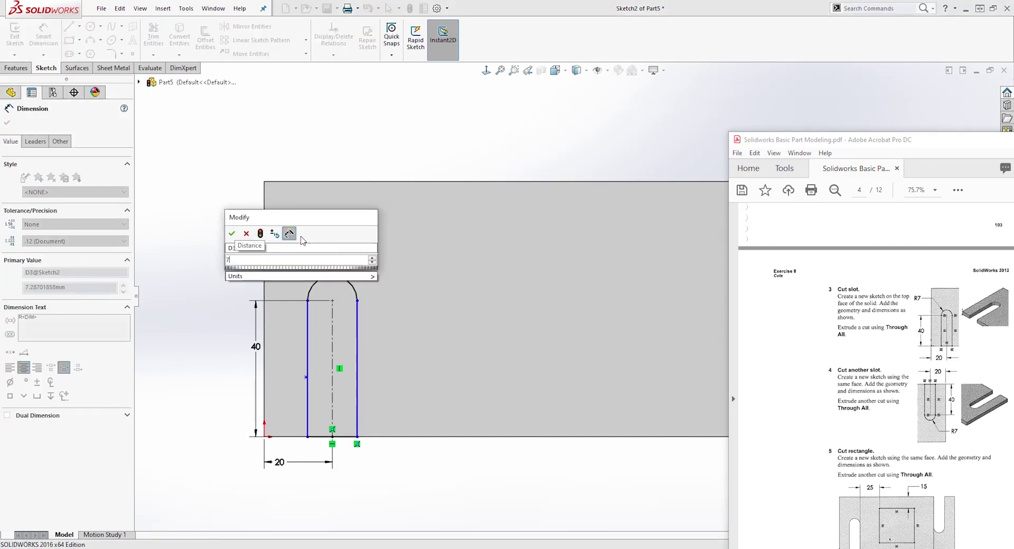
pyautogui.press('Return')
pyautogui.press('Escape')
# Step: Pull the slot's upper corner nearest the origin edge to test its freedom and make both straight sides vertical
pyautogui.moveTo(309, 301)
pyautogui.mouseDown()
pyautogui.moveTo(298, 322)
pyautogui.moveTo(294, 299)
pyautogui.mouseUp()
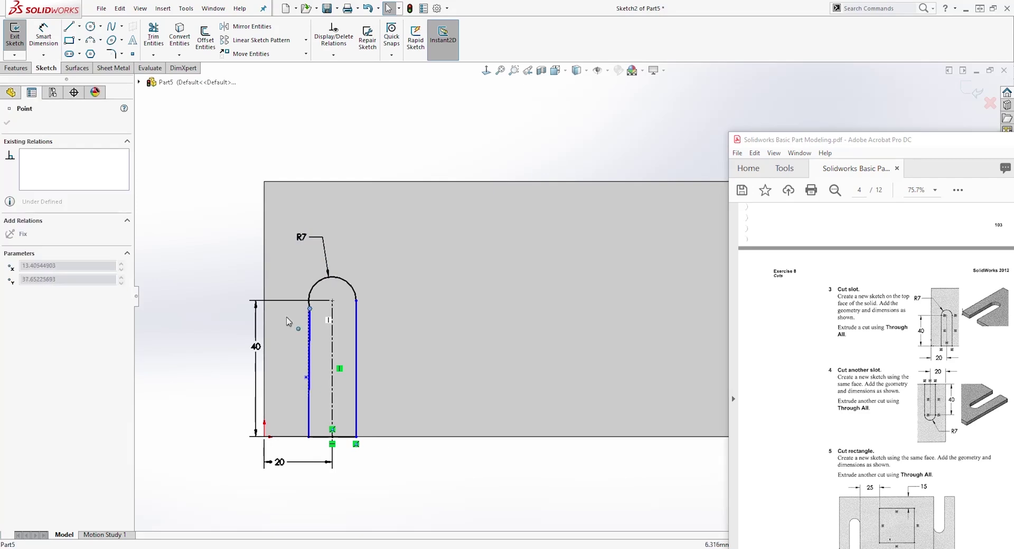
pyautogui.press('Escape')
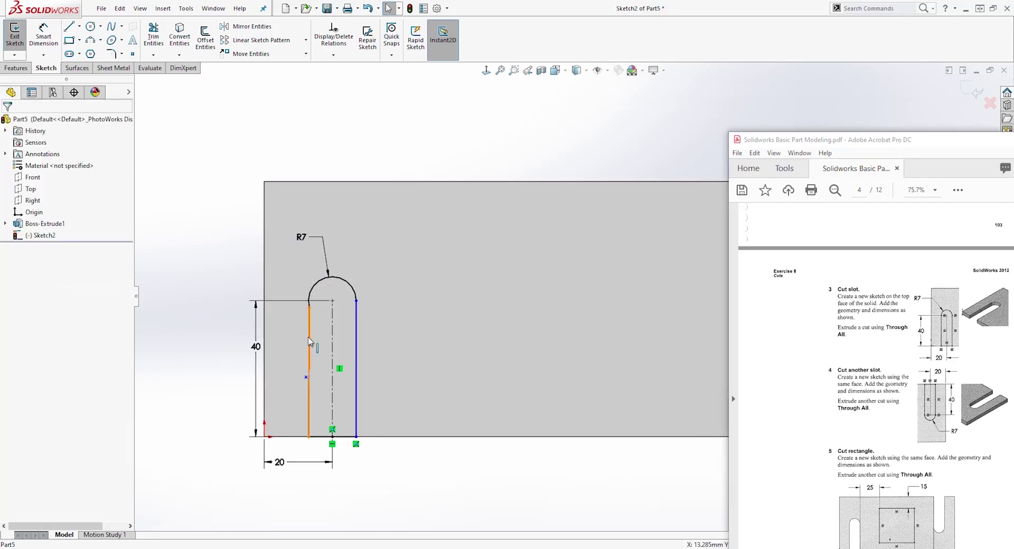
pyautogui.click(308, 333)
pyautogui.click(11, 248)
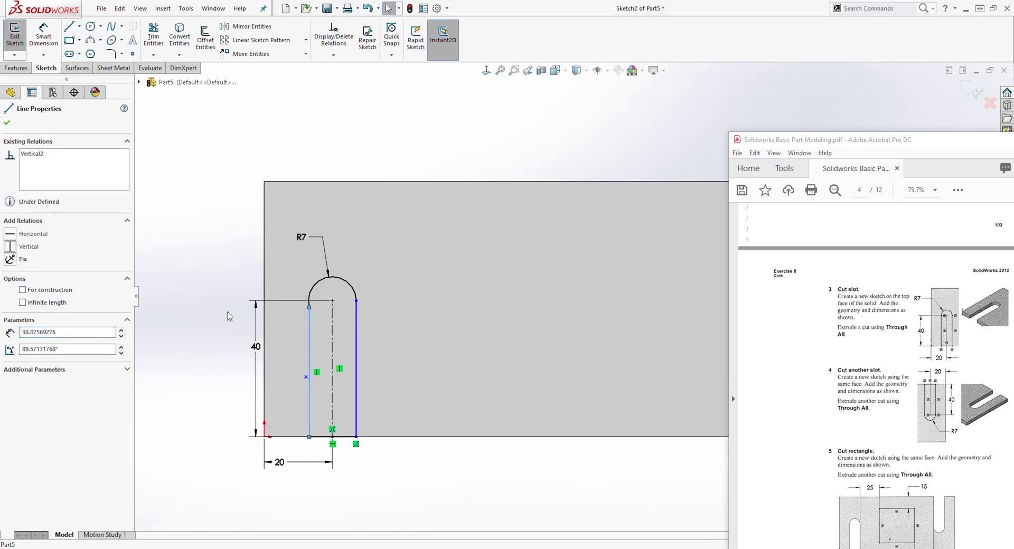
pyautogui.press('Escape')
pyautogui.click(357, 338)
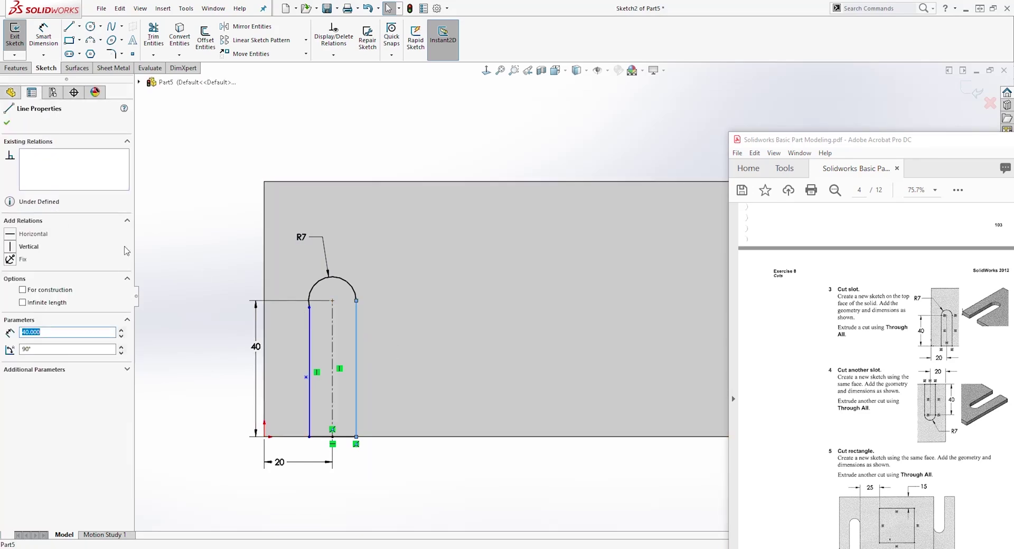
pyautogui.press('Escape')
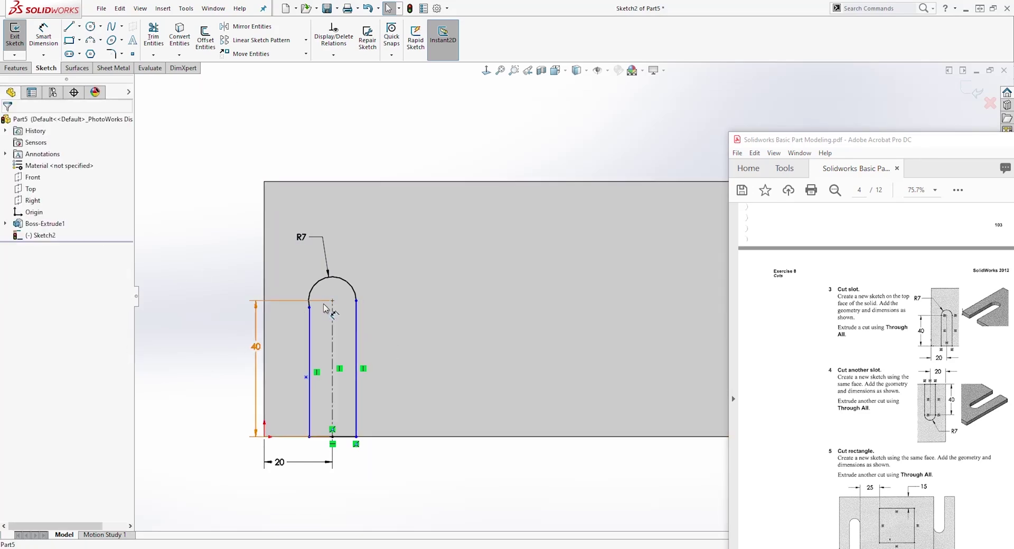
# Step: Make the slot's upper arc tangent to both of its straight sides
pyautogui.click(313, 288)
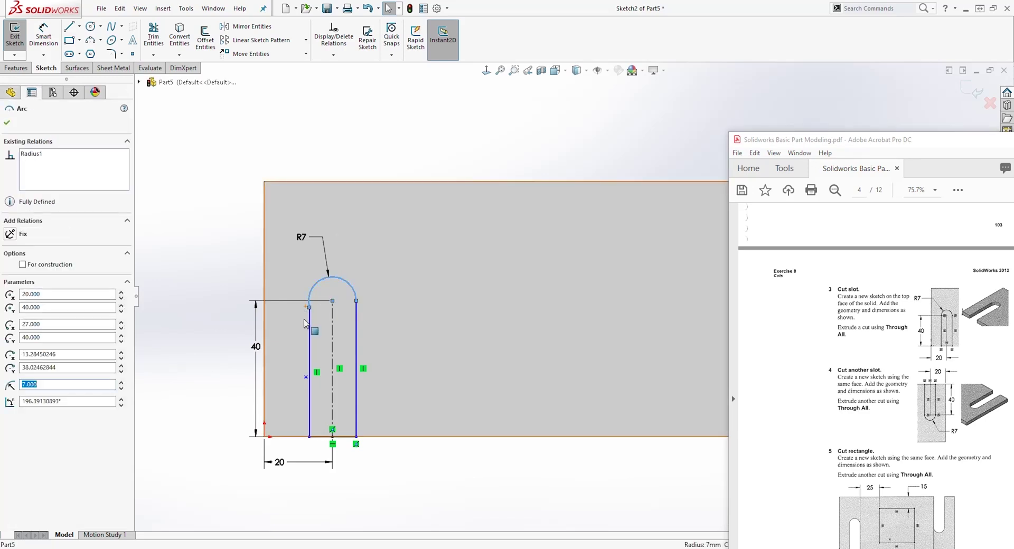
pyautogui.keyDown('ctrl'); pyautogui.click(304, 323); pyautogui.keyUp('ctrl')
pyautogui.click(10, 294)
pyautogui.press('Escape')
pyautogui.click(353, 291)
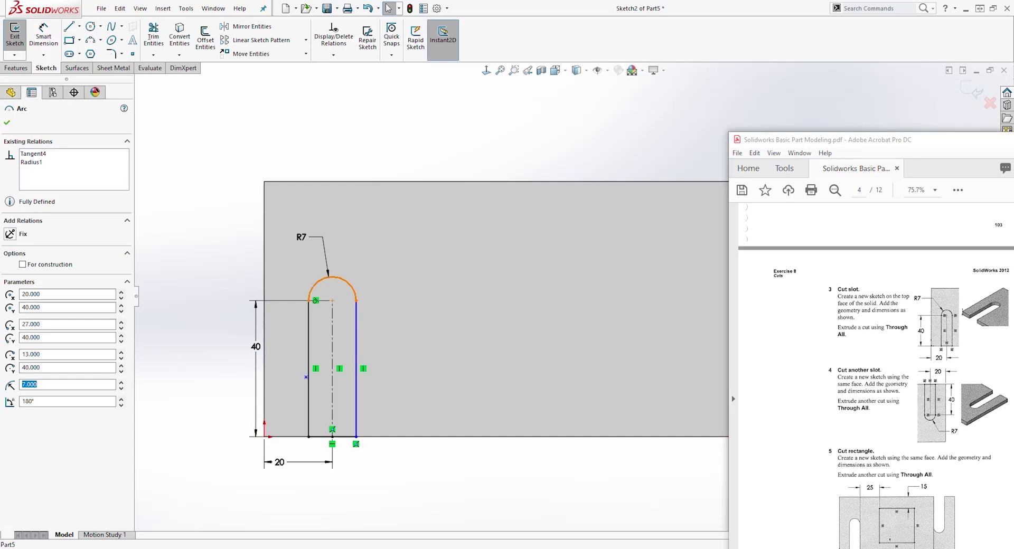
pyautogui.keyDown('ctrl'); pyautogui.click(356, 323); pyautogui.keyUp('ctrl')
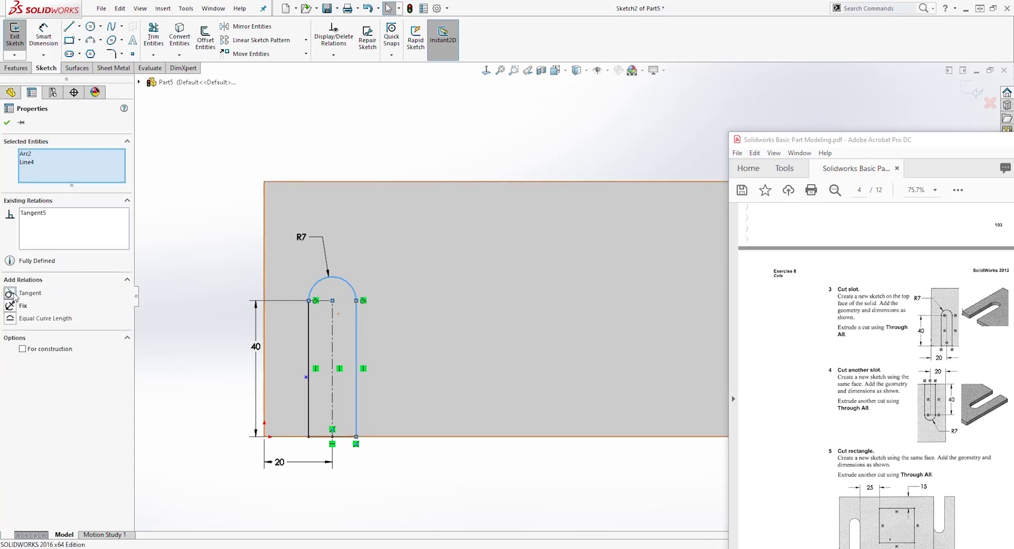
pyautogui.press('Escape')
# Step: Delete the stray sketch point beside the slot and move the 40 mm dimension slightly farther from the plate
pyautogui.click(293, 404)
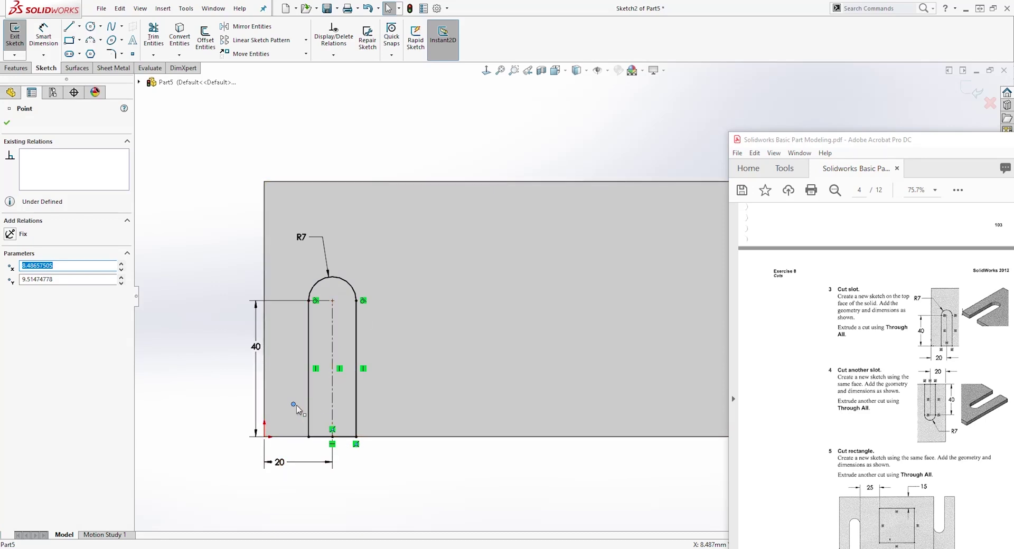
pyautogui.press('Delete')
pyautogui.moveTo(255, 348); pyautogui.dragTo(247, 350)
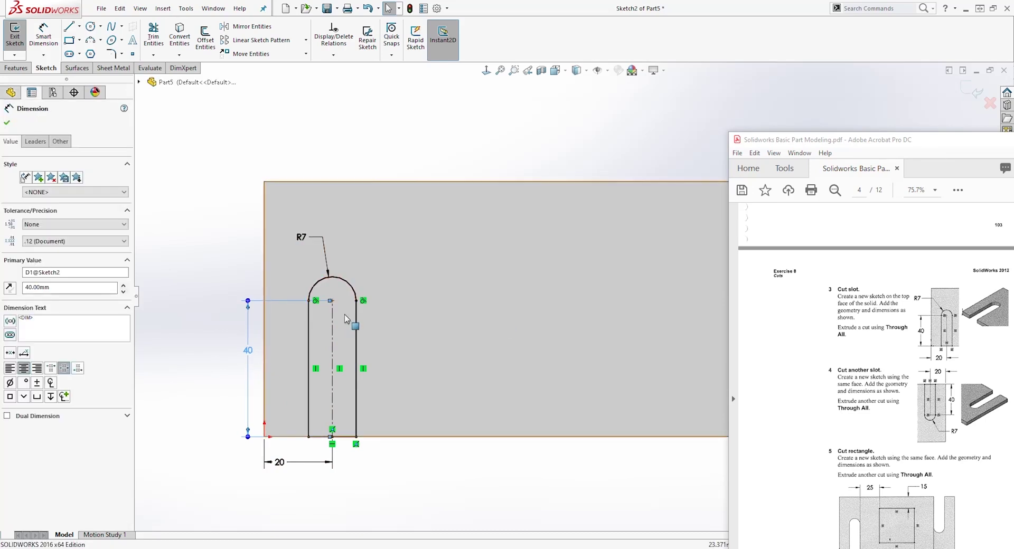
# Step: Create an extruded cut from the slot profile with the Through All end condition
pyautogui.click(18, 69)
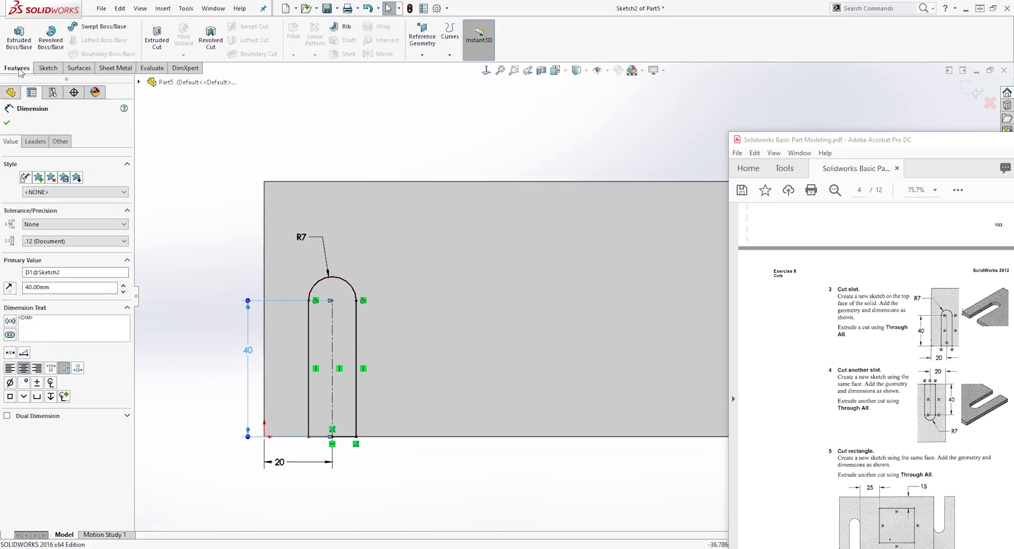
pyautogui.click(157, 37)
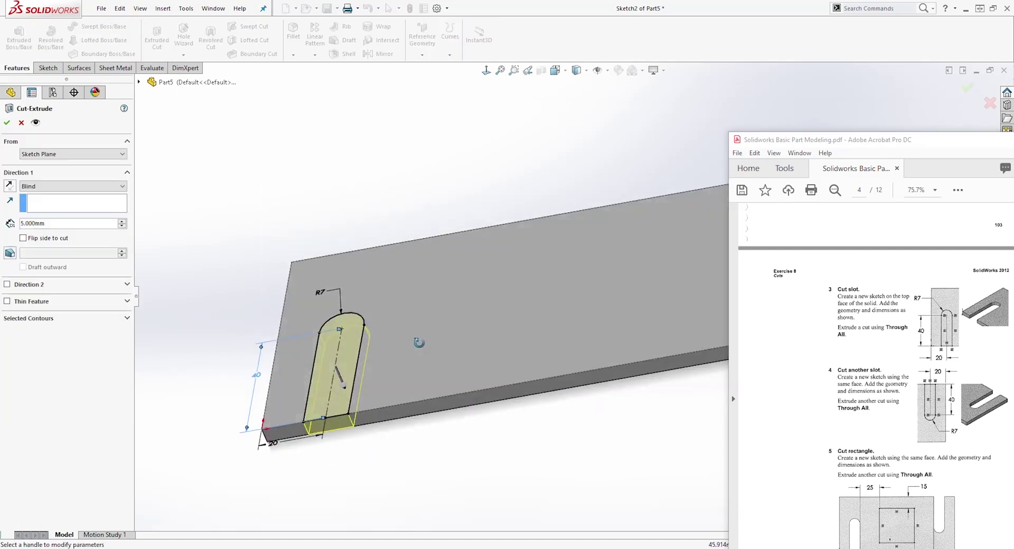
pyautogui.click(105, 185)
pyautogui.click(76, 206)
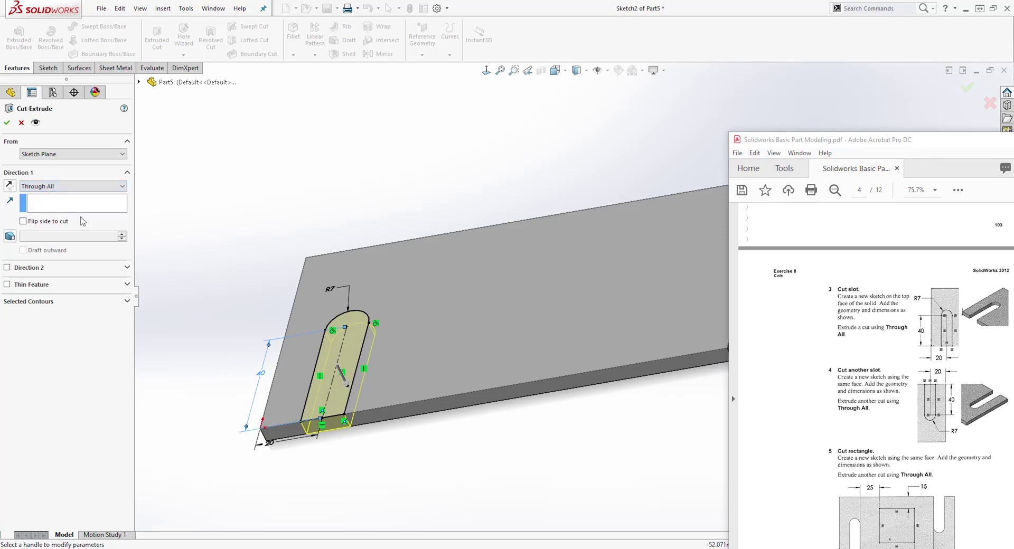
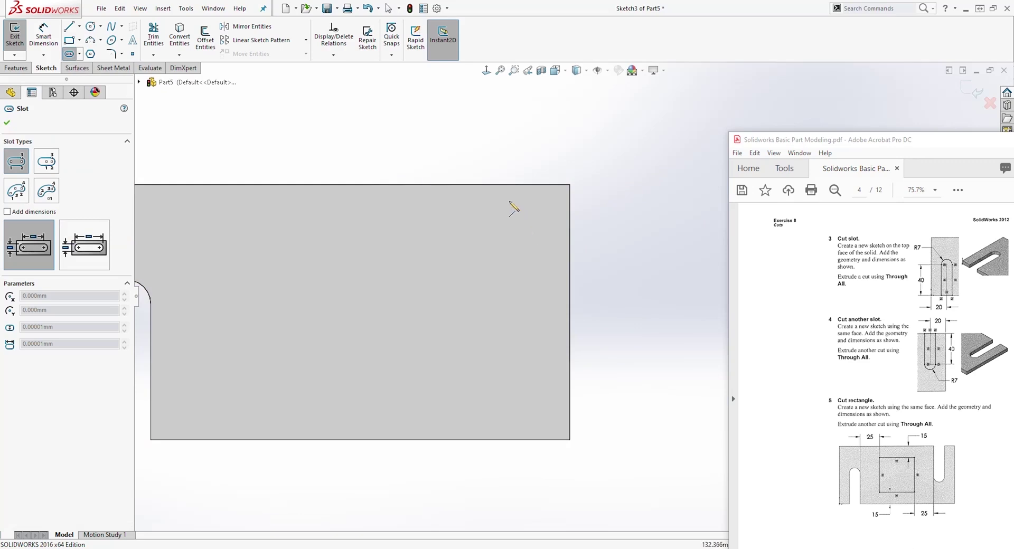
# Step: Sketch a vertical straight slot about 29.5 mm between centres, starting on the plate's upper edge near the end opposite the first slot
pyautogui.click(507, 185)
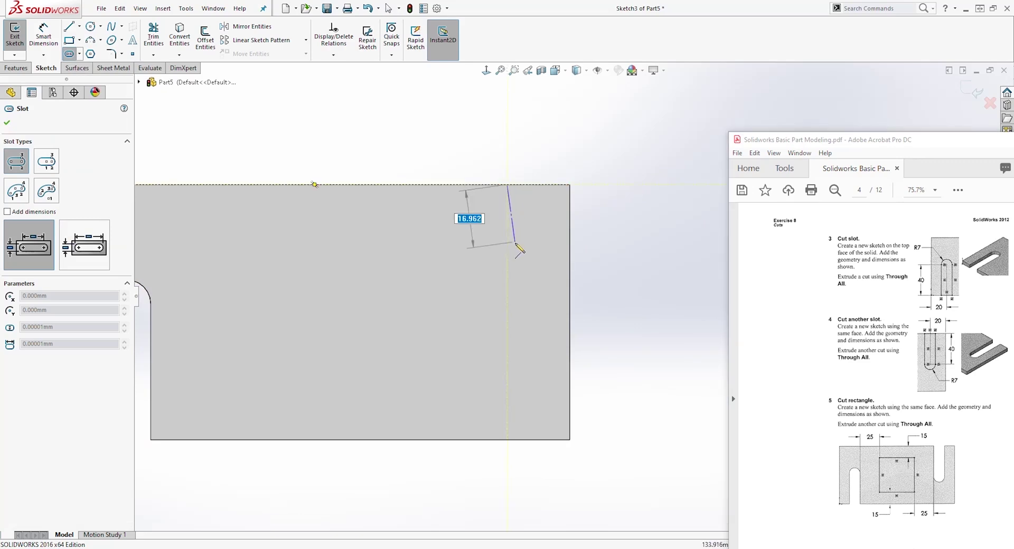
pyautogui.click(507, 285)
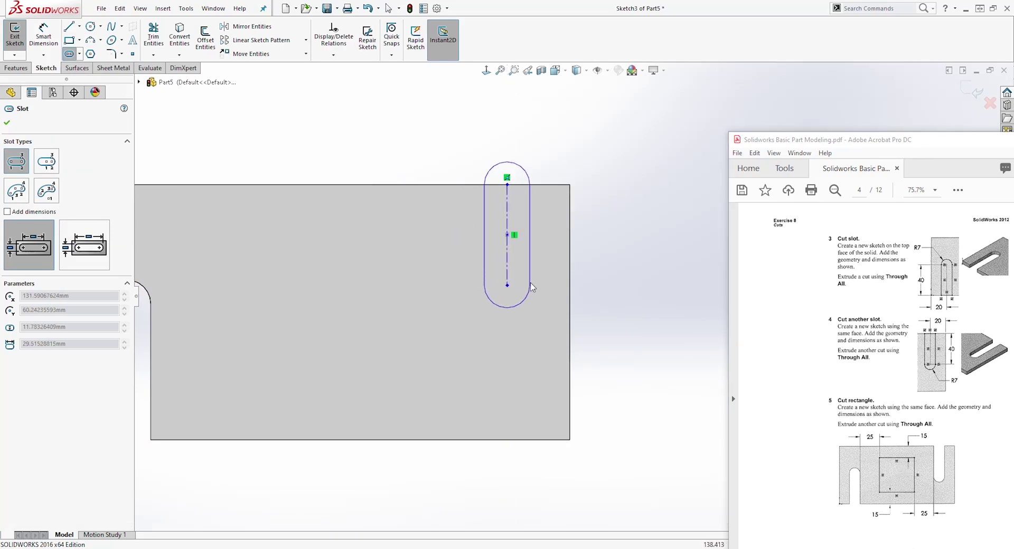
pyautogui.click(531, 239)
pyautogui.press('Escape')
pyautogui.moveTo(610, 172); pyautogui.dragTo(528, 169, button='right')
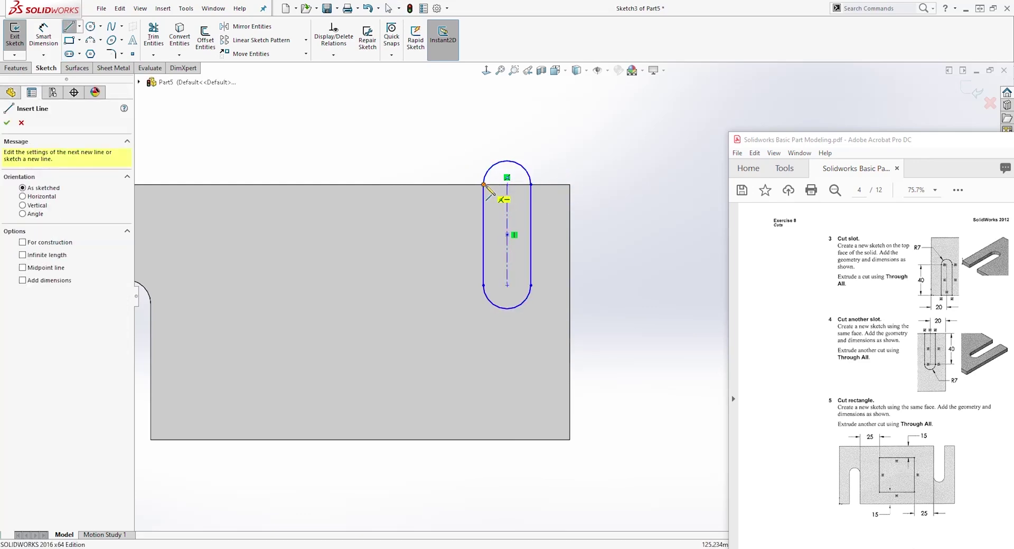
pyautogui.press('Escape')
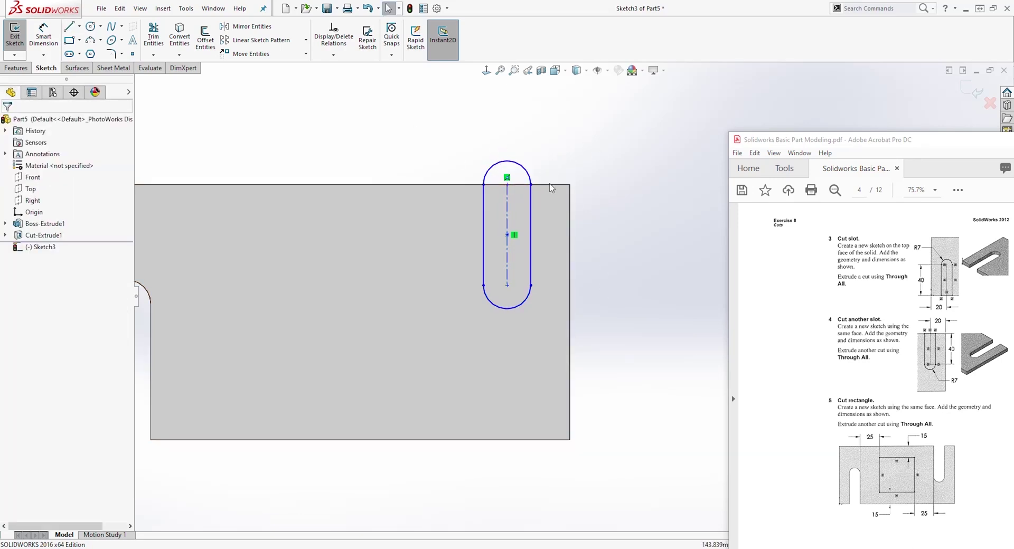
# Step: Dimension the second slot's lower arc with a 7 mm radius
pyautogui.click(46, 33)
pyautogui.click(519, 309)
pyautogui.click(552, 356)
pyautogui.write('7')
pyautogui.press('Return')
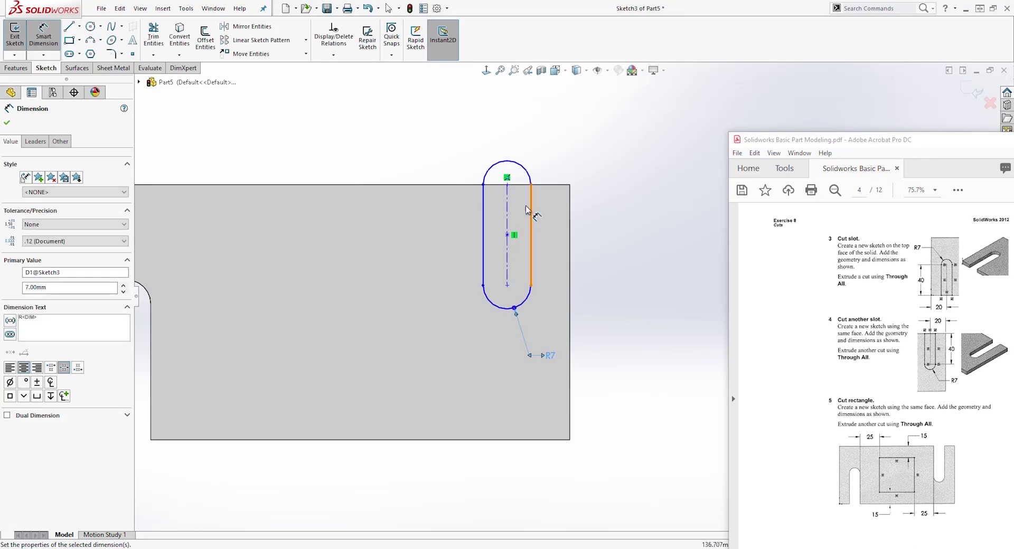
# Step: Dimension the second slot's lower arc centre 40 mm from the plate's upper edge, placing the dimension outside the plate
pyautogui.click(554, 186)
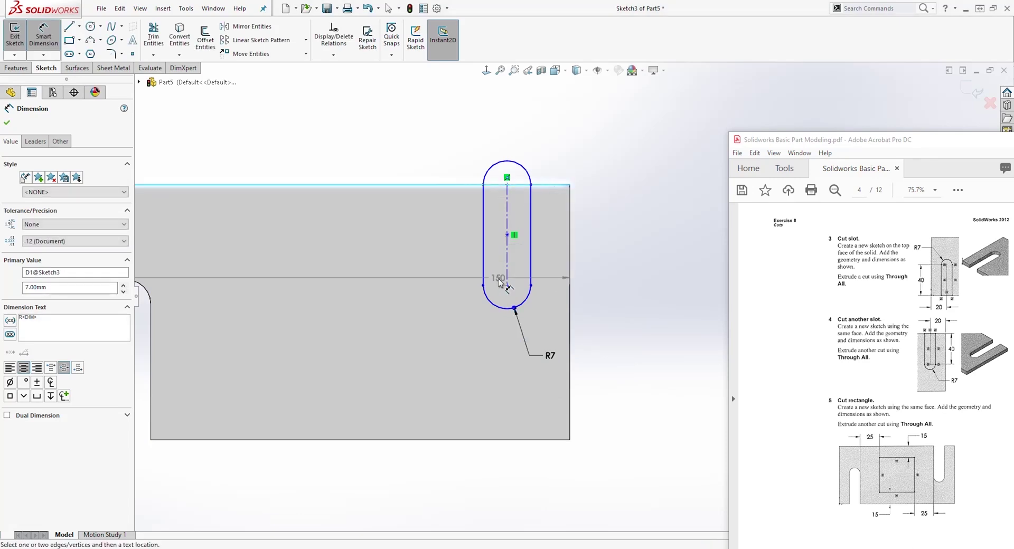
pyautogui.click(509, 286)
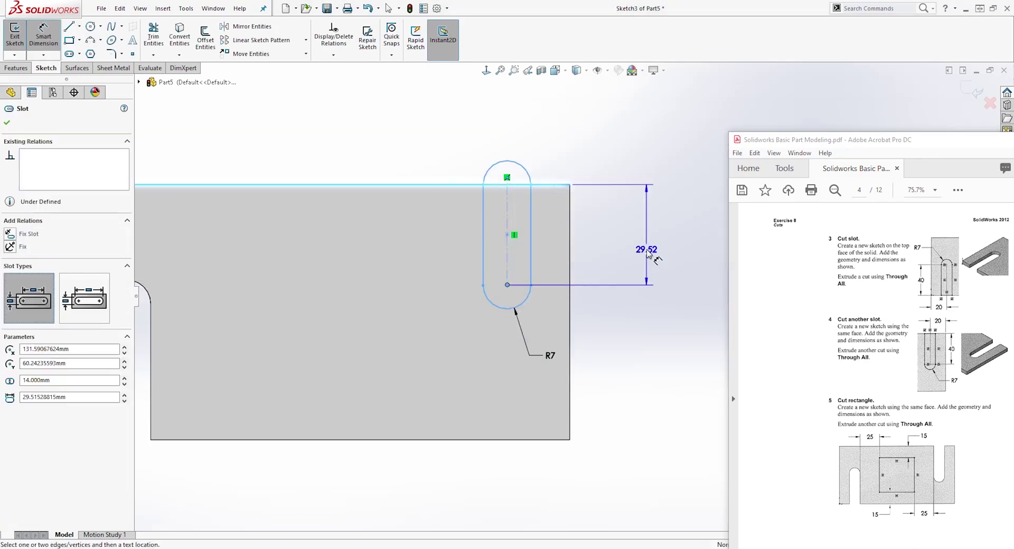
pyautogui.click(625, 248)
pyautogui.write('40')
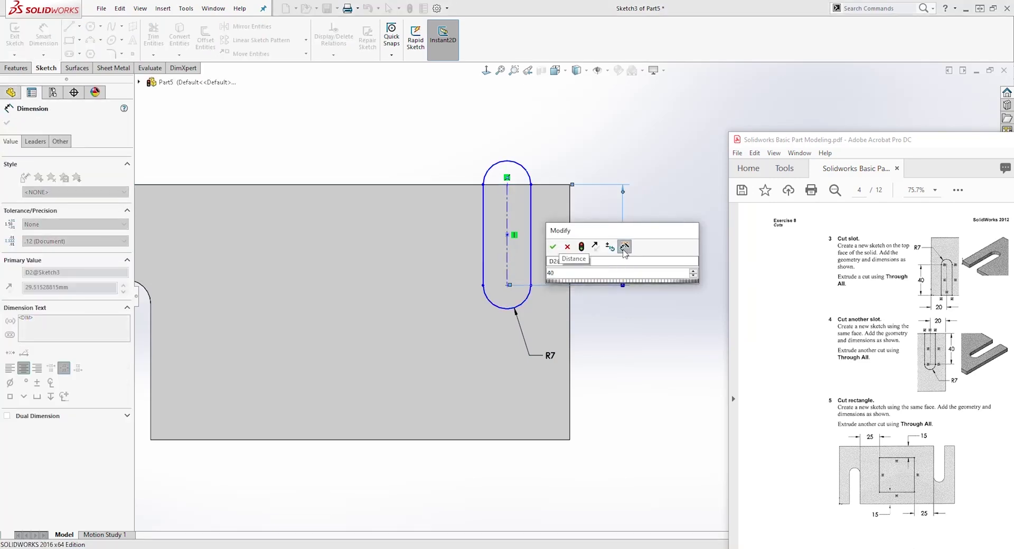
pyautogui.press('Return')
pyautogui.press('Escape')
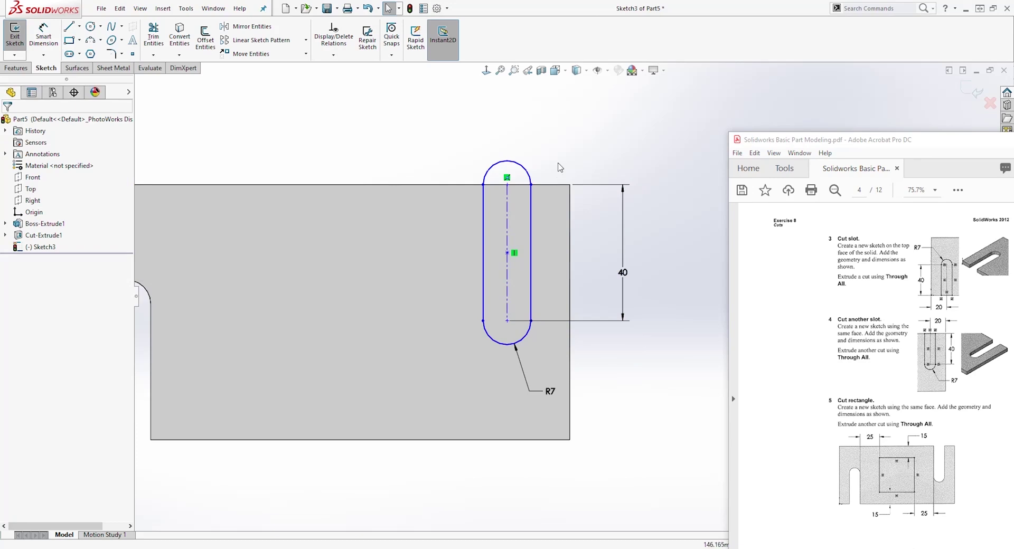
# Step: Dimension the second slot's centreline 20 mm from the plate's nearest vertical edge, placing the dimension above the plate
pyautogui.press('d')
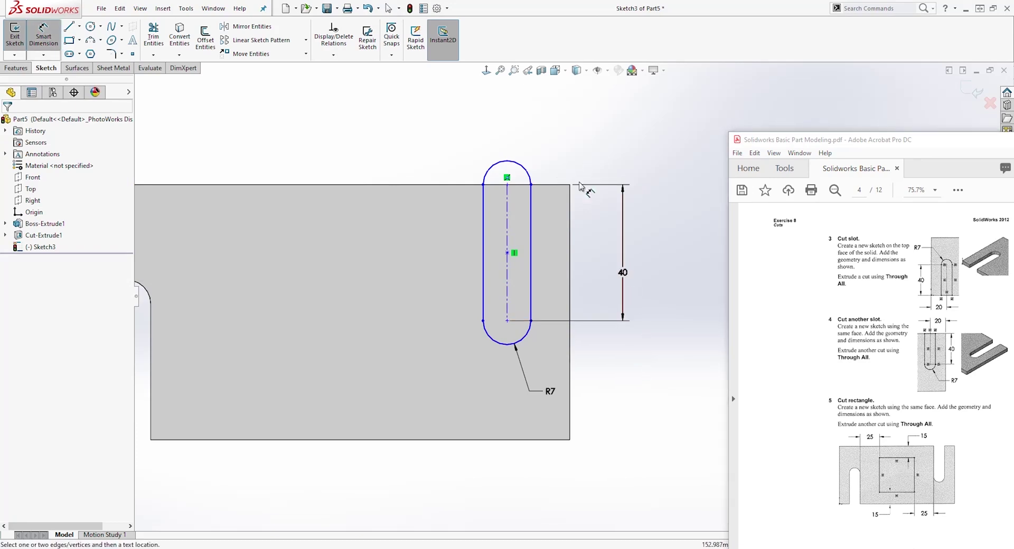
pyautogui.click(571, 209)
pyautogui.click(508, 203)
pyautogui.click(525, 119)
pyautogui.write('20')
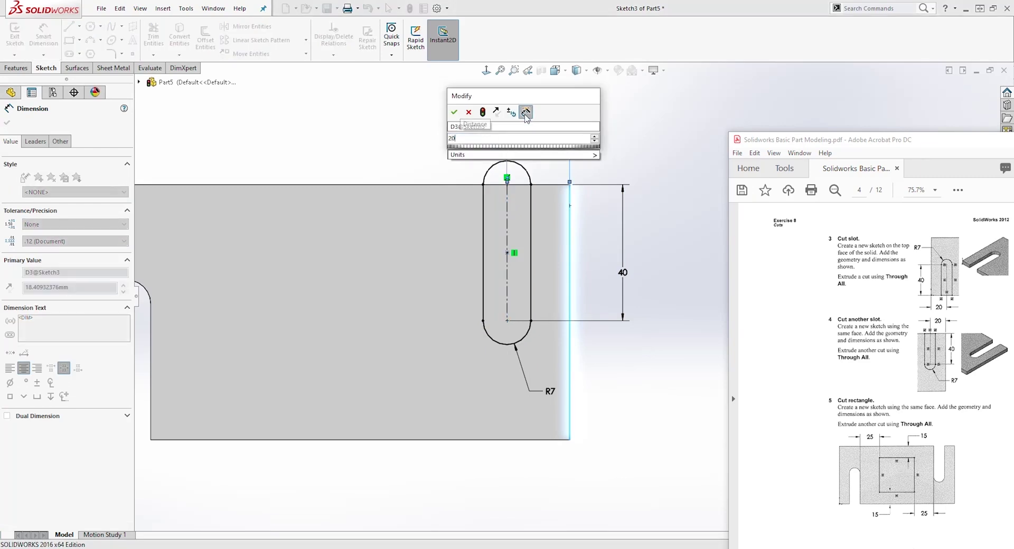
pyautogui.press('Return')
pyautogui.press('Escape')
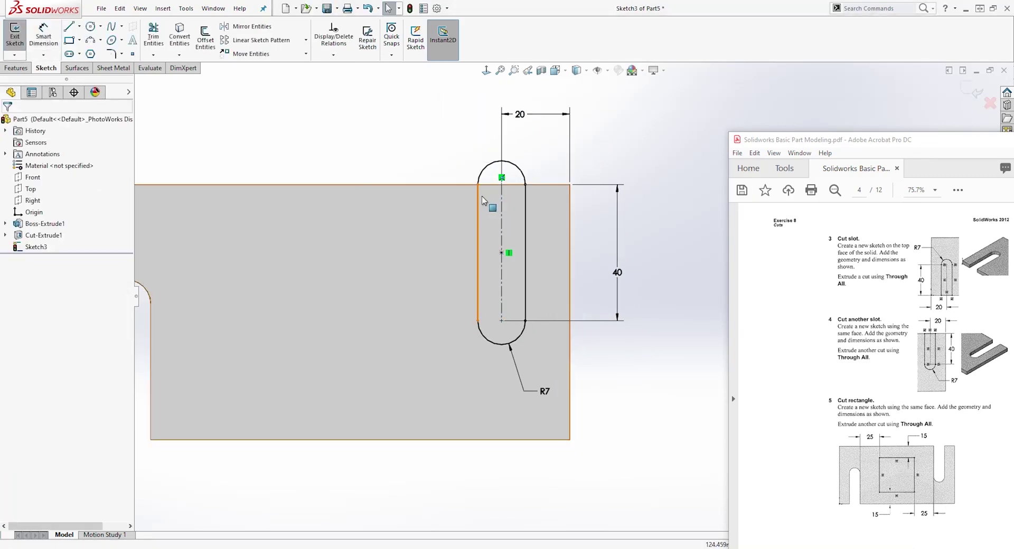
pyautogui.click(479, 201)
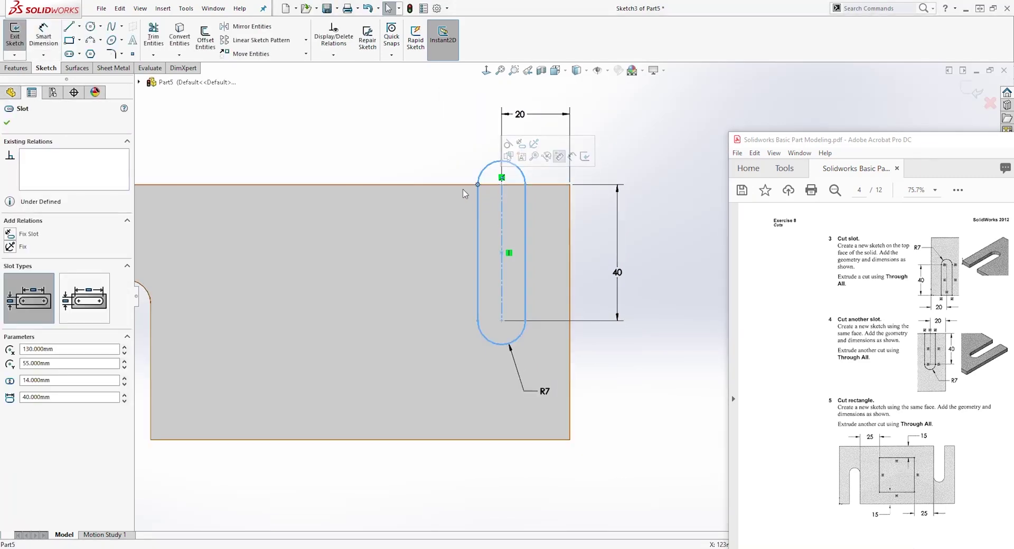
pyautogui.press('Escape')
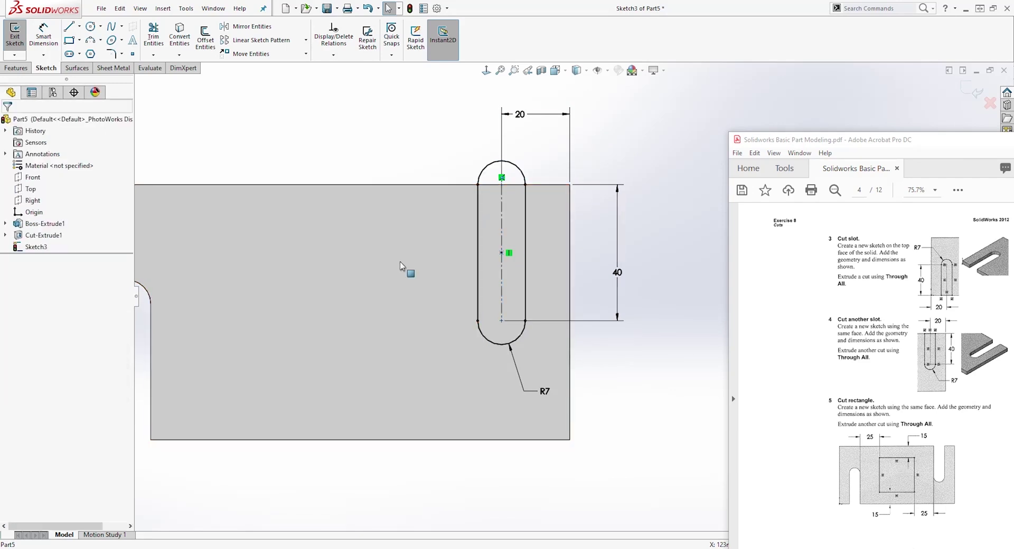
# Step: Cut the second slot's sketch through the plate with an Extruded Cut set to Through All
pyautogui.moveTo(586, 341); pyautogui.dragTo(552, 261, button='middle')
pyautogui.click(17, 68)
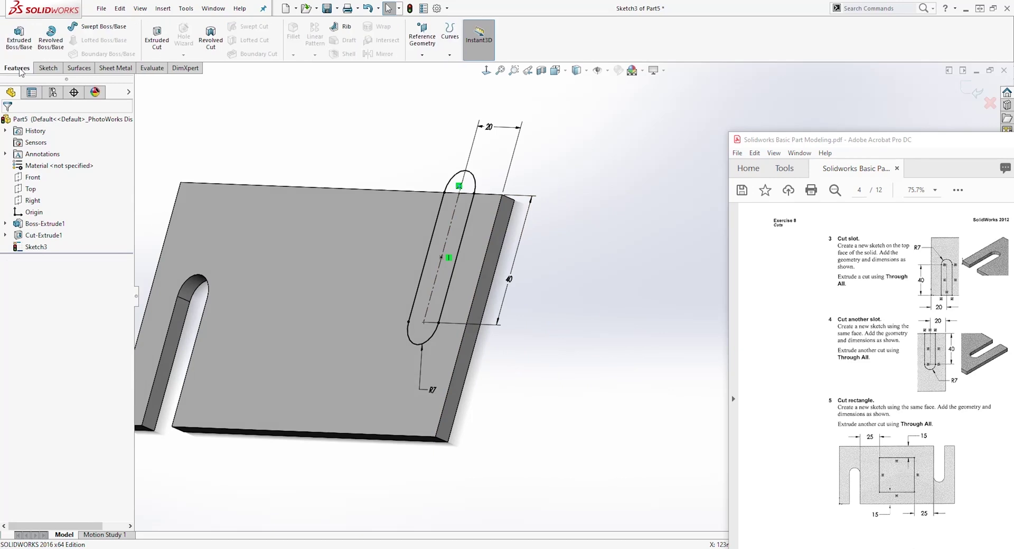
pyautogui.click(158, 38)
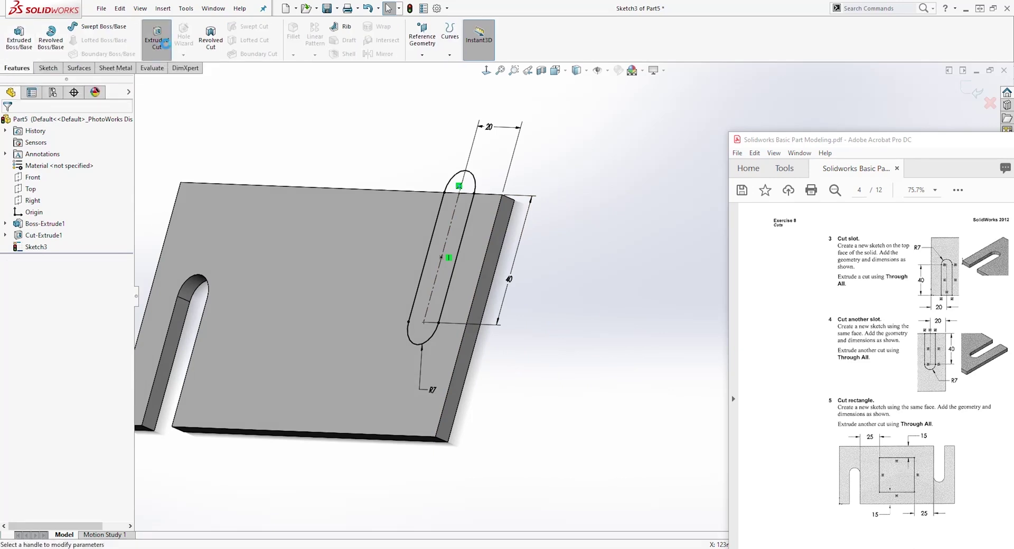
pyautogui.click(75, 188)
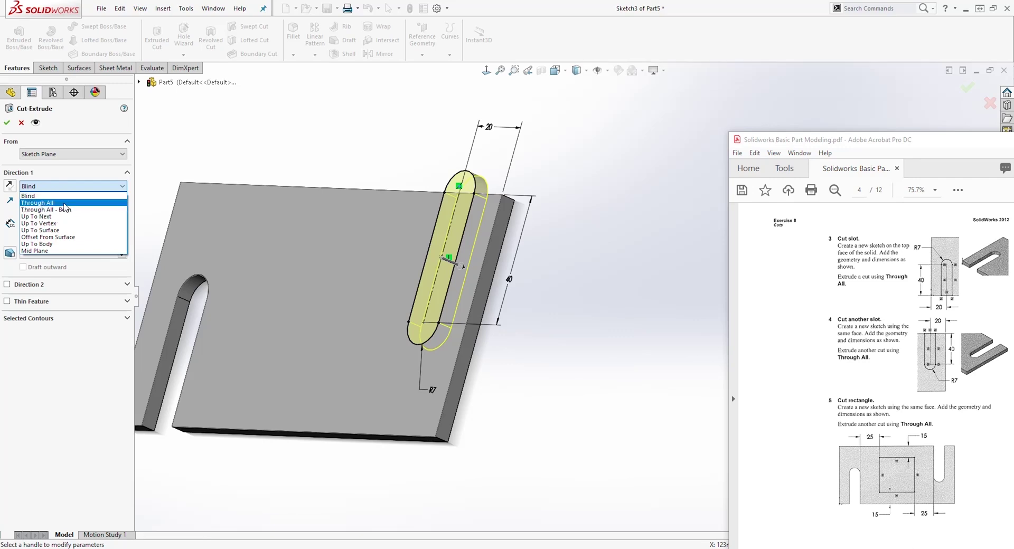
pyautogui.click(65, 204)
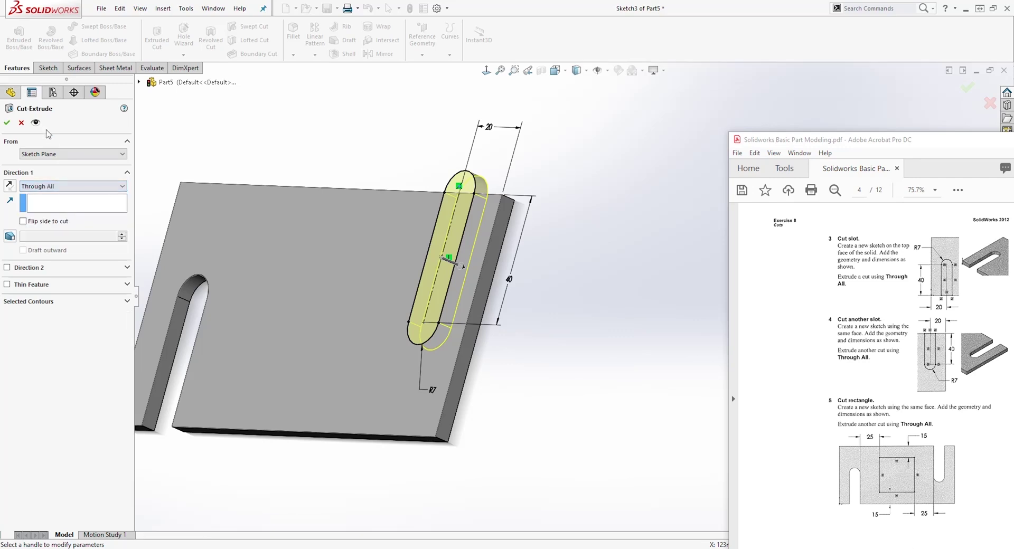
pyautogui.click(7, 123)
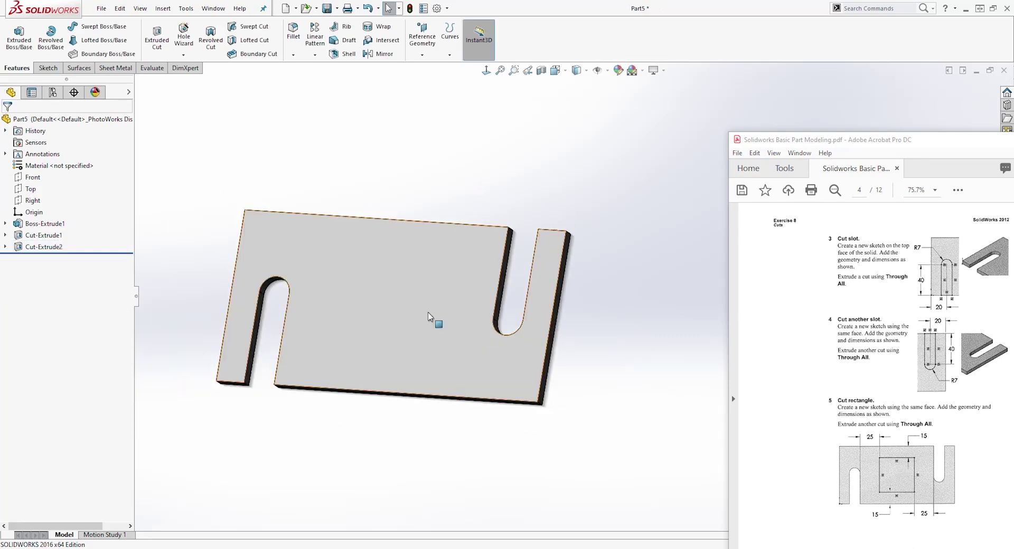
# Step: Start a sketch on the plate's large front face and draw a corner rectangle about 60 x 39.5 mm between the two slots
pyautogui.click(385, 287)
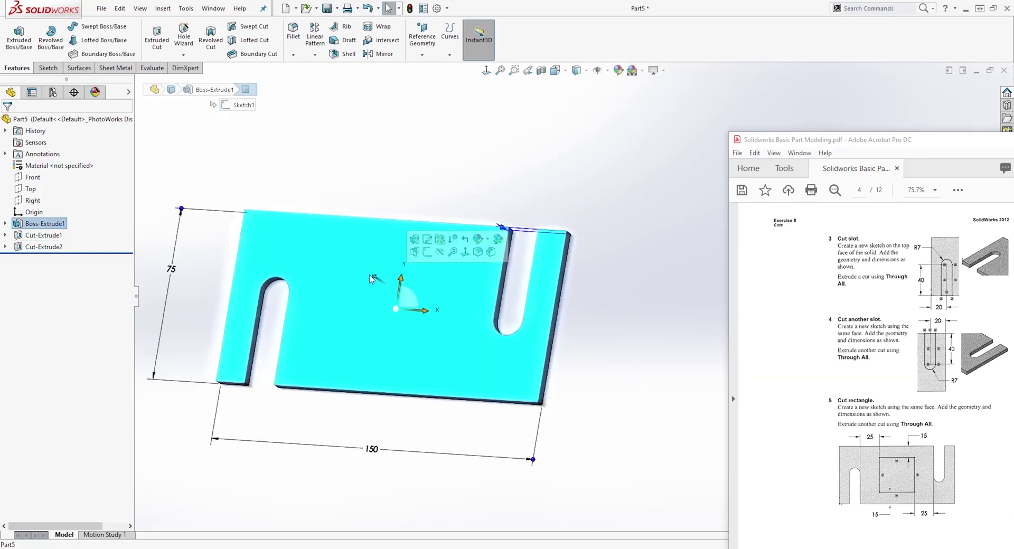
pyautogui.click(48, 67)
pyautogui.click(15, 36)
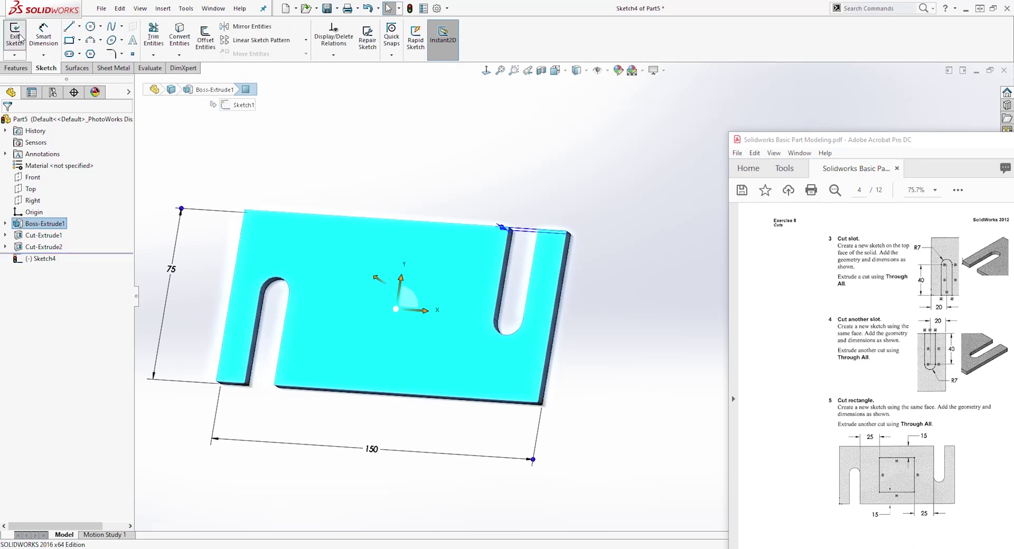
pyautogui.click(486, 71)
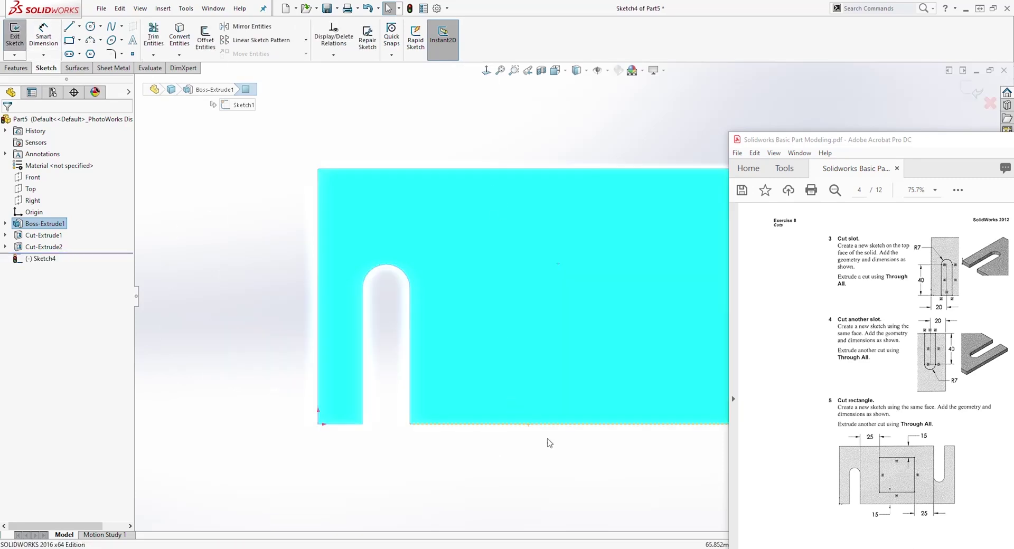
pyautogui.click(558, 486)
pyautogui.click(69, 42)
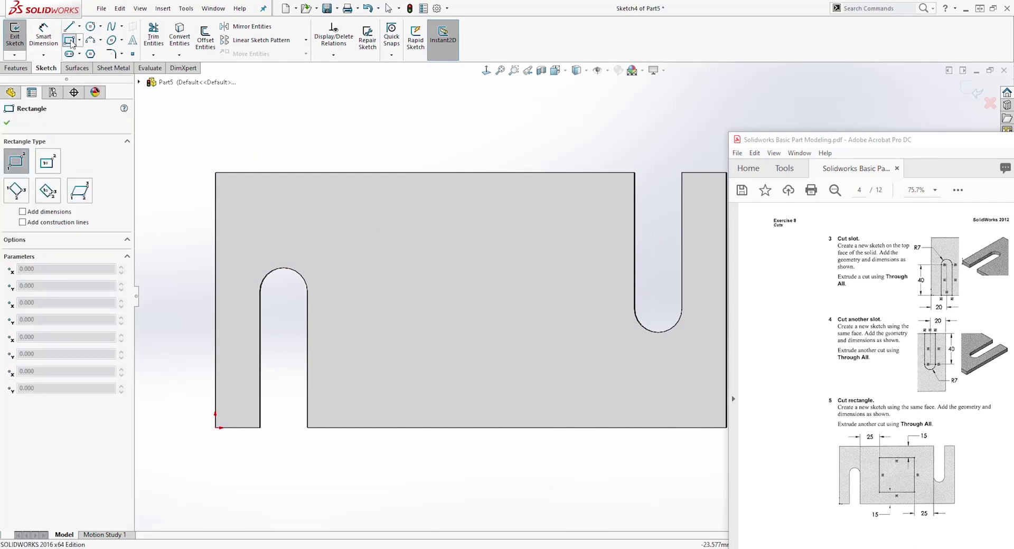
pyautogui.moveTo(371, 232)
pyautogui.mouseDown()
pyautogui.moveTo(508, 336)
pyautogui.moveTo(575, 366)
pyautogui.mouseUp()
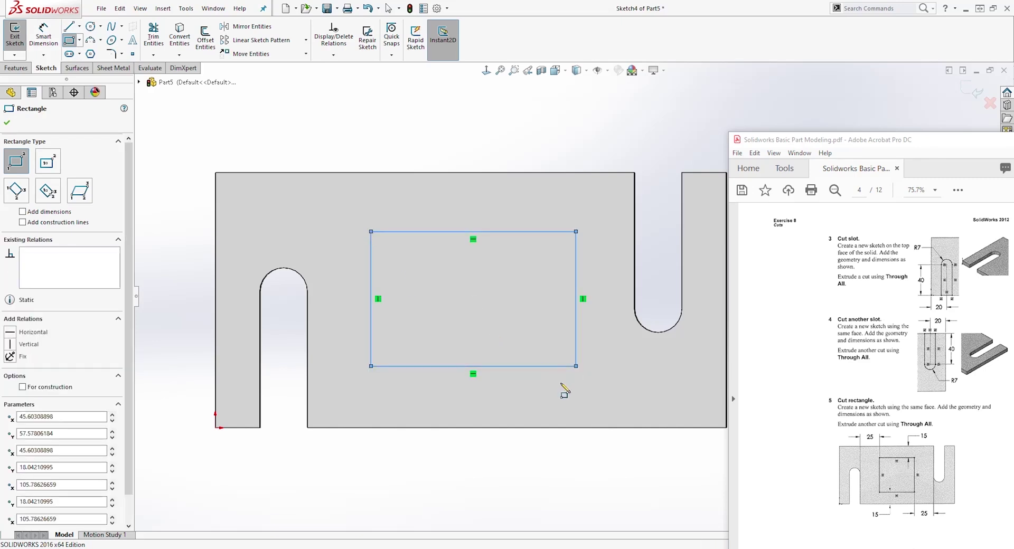
pyautogui.press('Escape')
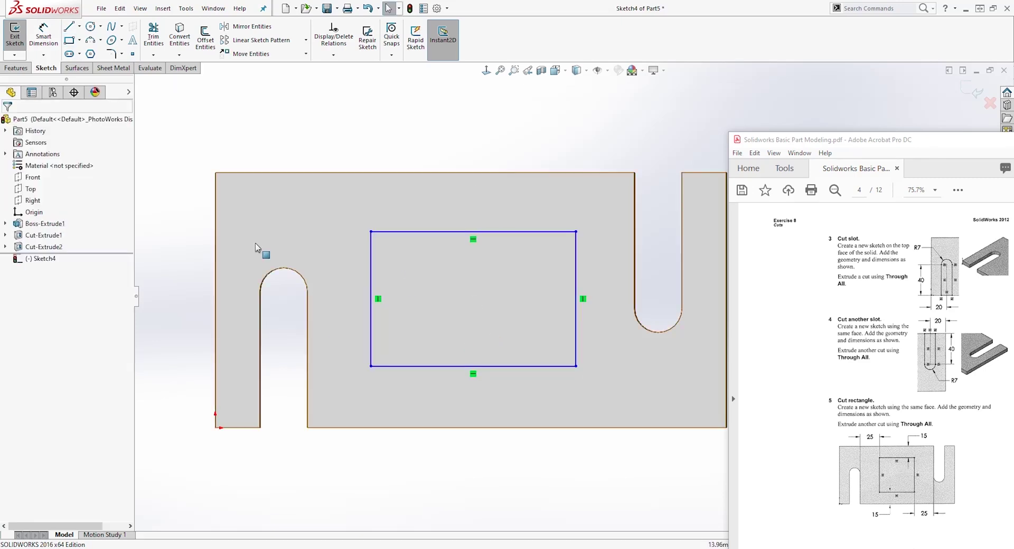
# Step: Dimension the rectangle's nearer vertical side 25 mm from the first slot's straight edge, placing the dimension above the plate
pyautogui.click(44, 40)
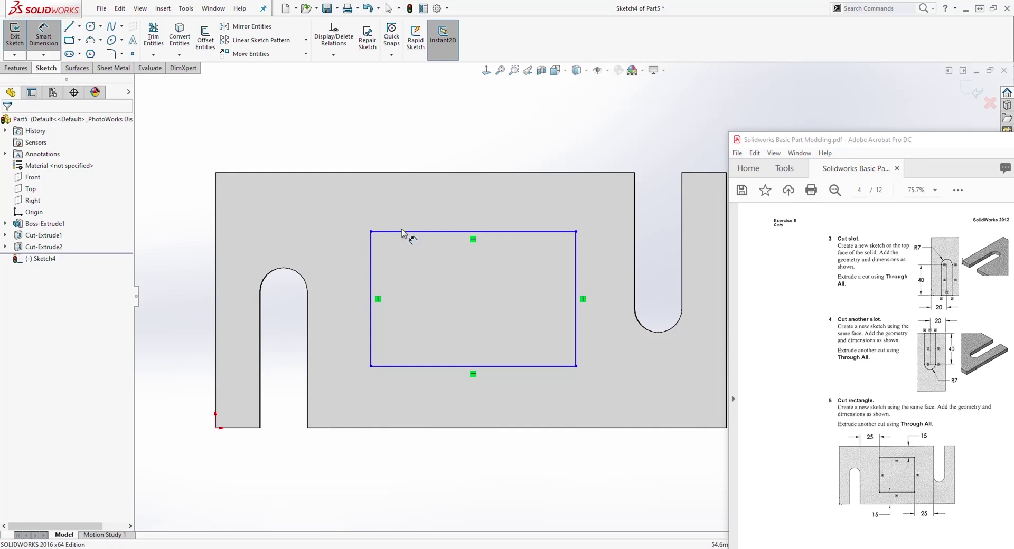
pyautogui.click(319, 276)
pyautogui.click(308, 306)
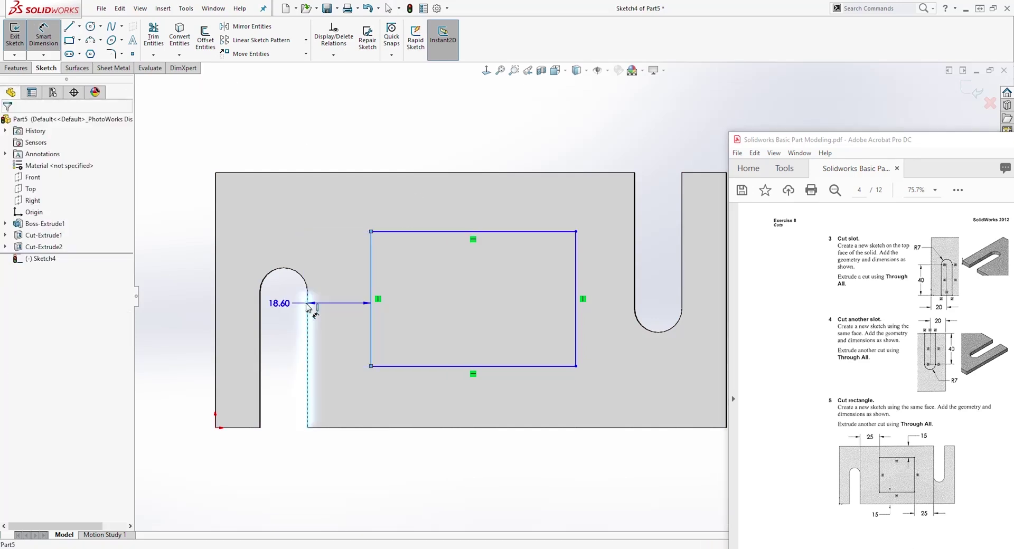
pyautogui.click(343, 148)
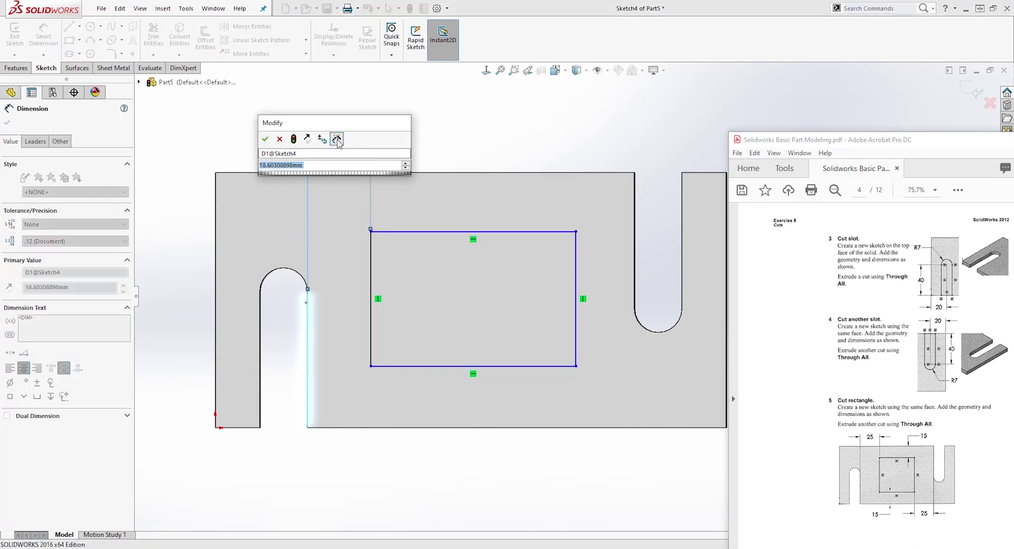
pyautogui.write('25')
pyautogui.press('Return')
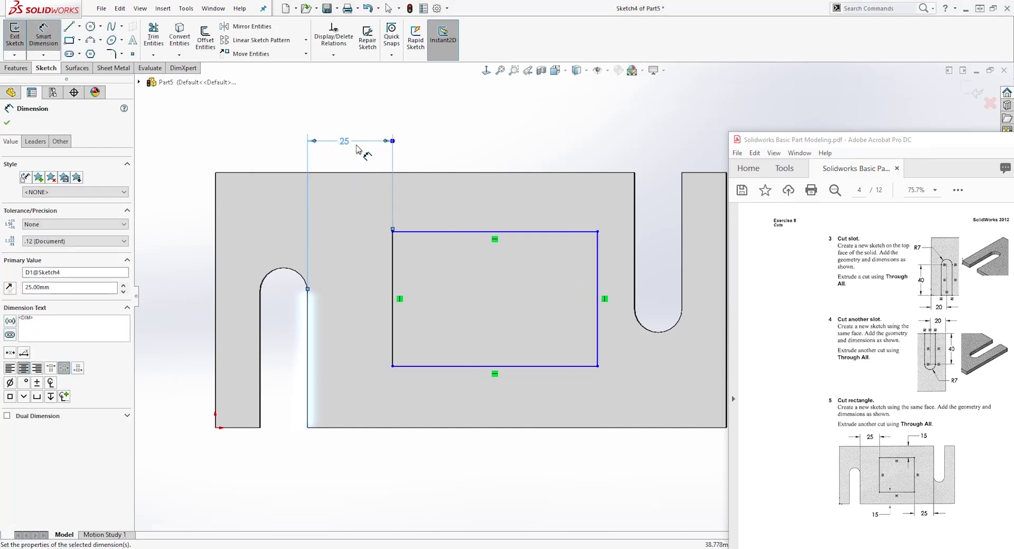
# Step: Dimension the rectangle's other vertical side 25 mm from the second slot's nearer edge, placing the dimension below the plate
pyautogui.click(633, 264)
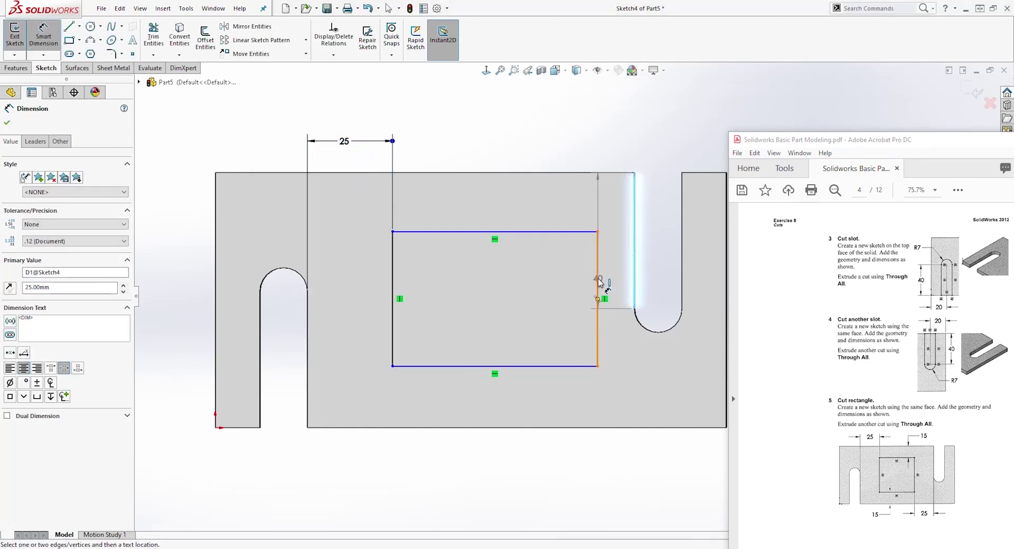
pyautogui.click(599, 282)
pyautogui.click(617, 475)
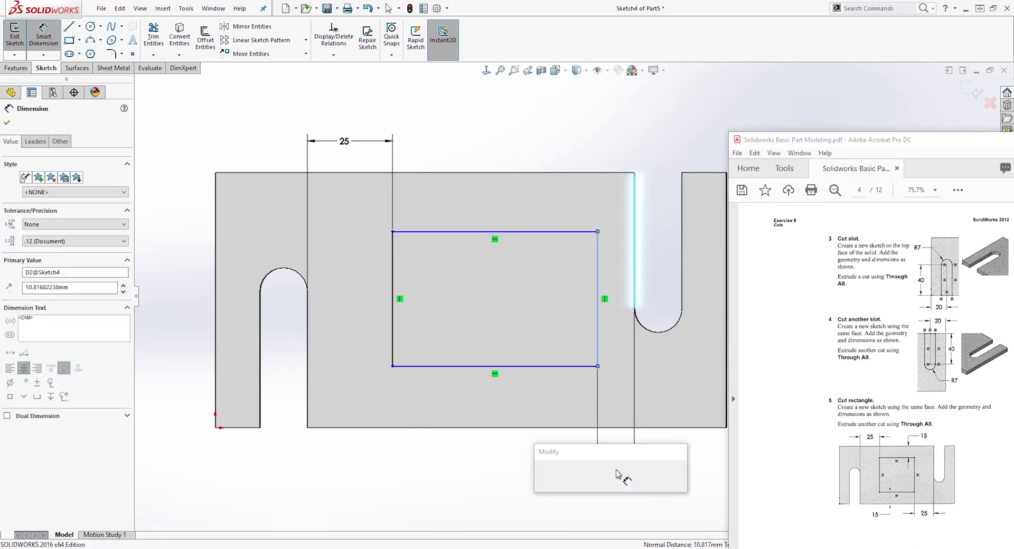
pyautogui.write('25')
pyautogui.press('Return')
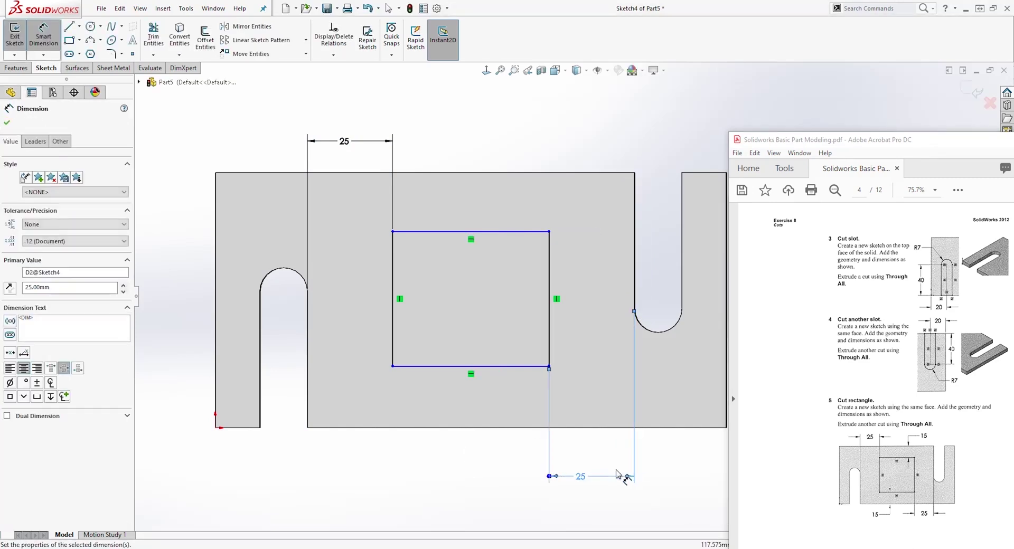
pyautogui.press('Escape')
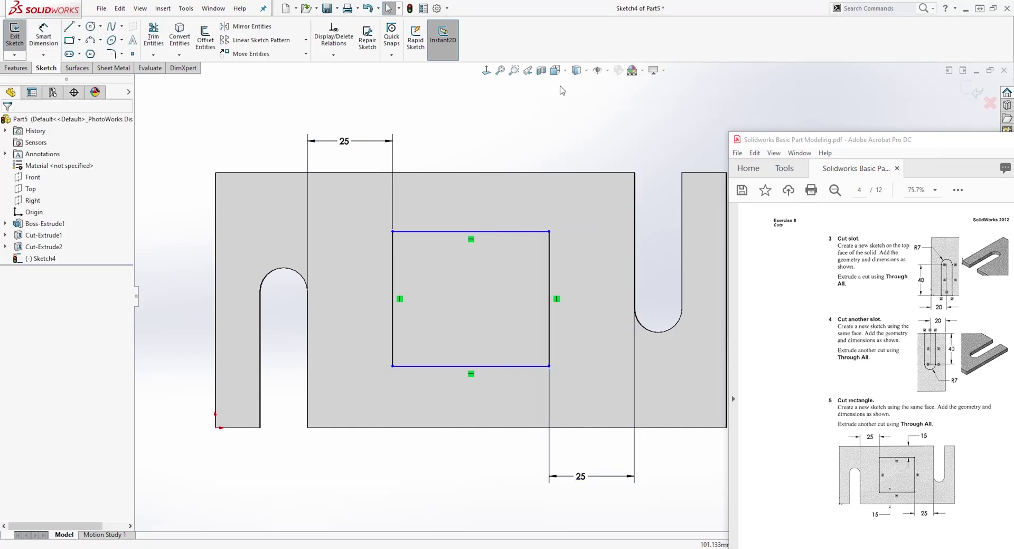
# Step: Dimension the rectangle's lower side 15 mm from the plate's lower edge
pyautogui.click(487, 70)
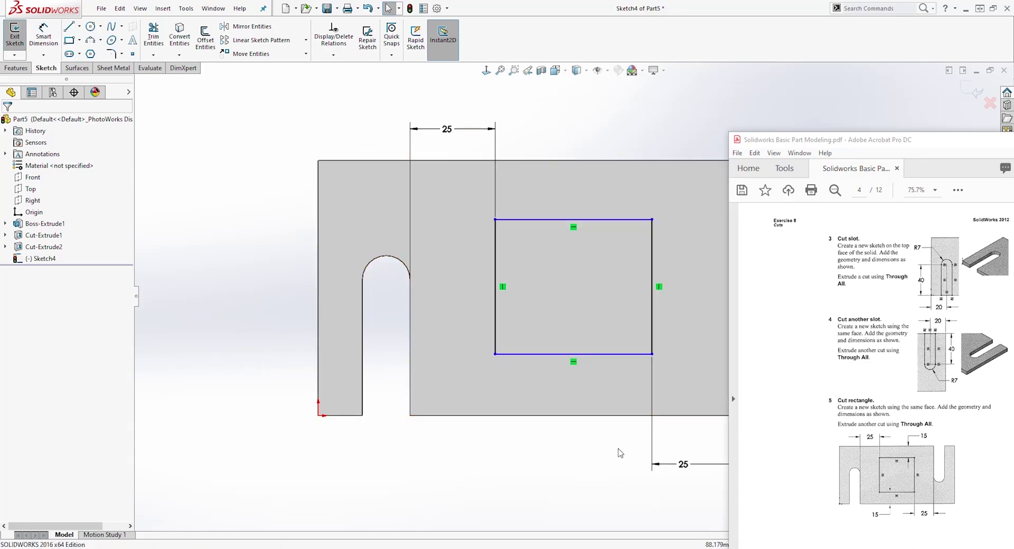
pyautogui.keyDown('ctrl'); pyautogui.moveTo(620, 453); pyautogui.dragTo(464, 449, button='middle'); pyautogui.keyUp('ctrl')
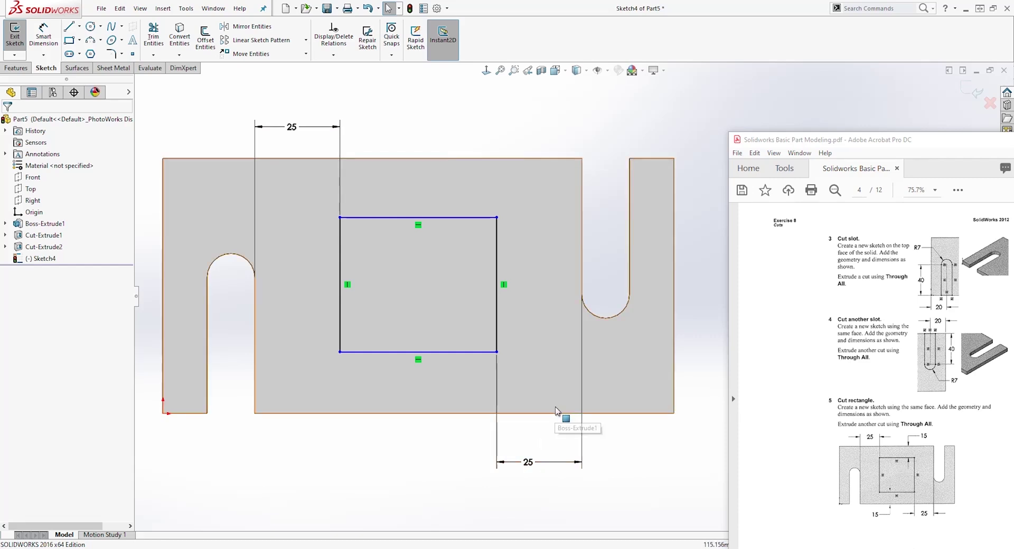
pyautogui.press('d')
pyautogui.click(415, 414)
pyautogui.click(431, 353)
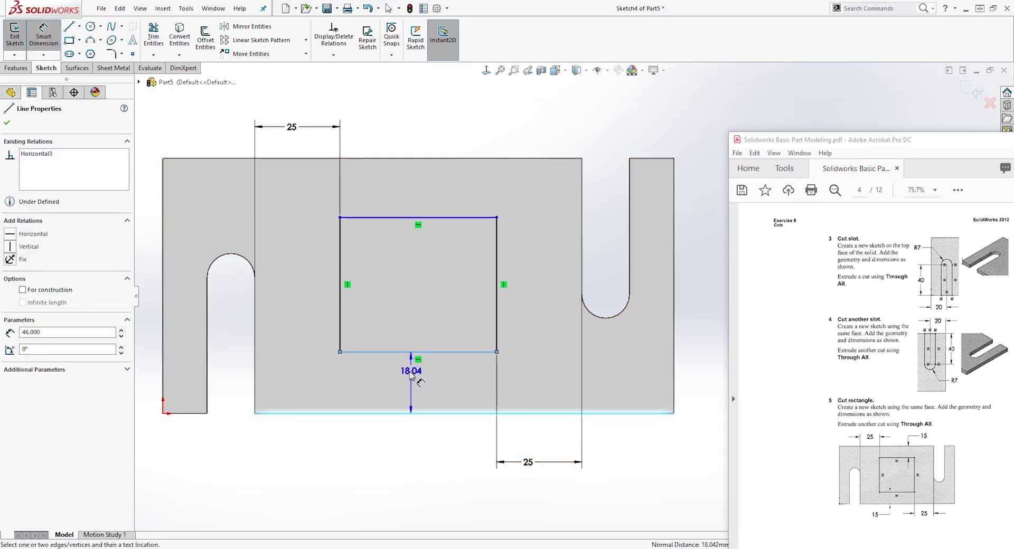
pyautogui.click(402, 379)
pyautogui.write('15')
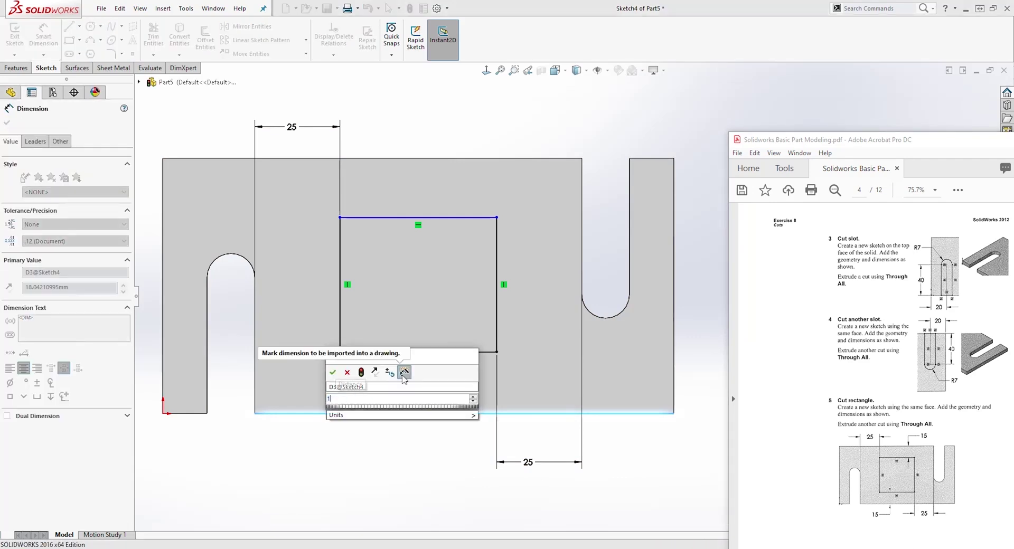
pyautogui.press('Return')
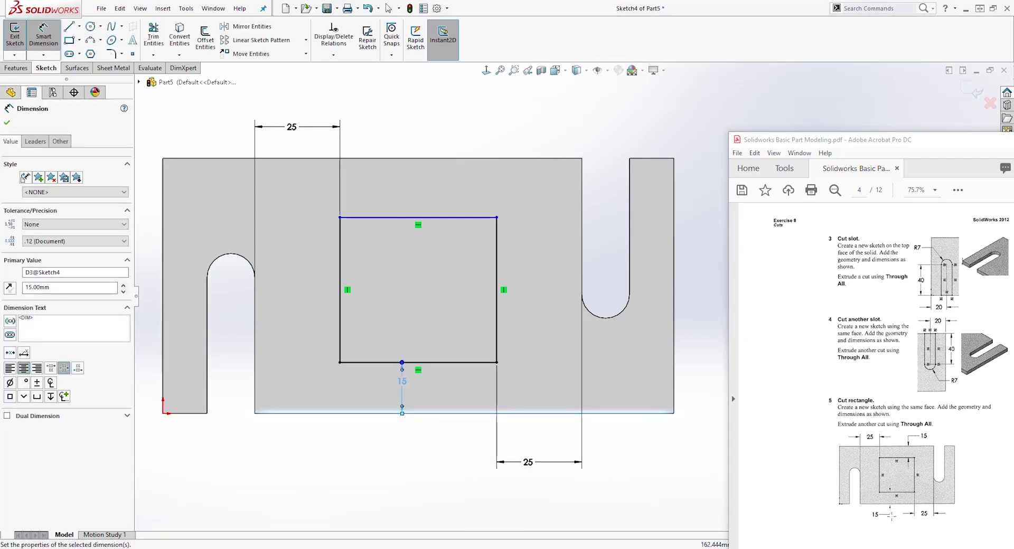
pyautogui.press('Escape')
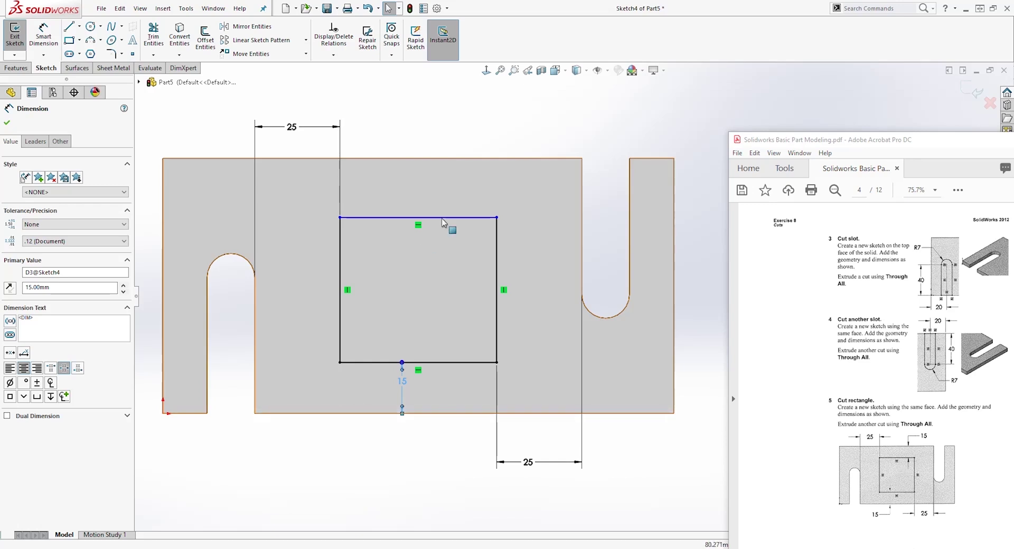
# Step: Dimension the rectangle's upper side 15 mm from the plate's upper edge
pyautogui.press('d')
pyautogui.click(435, 158)
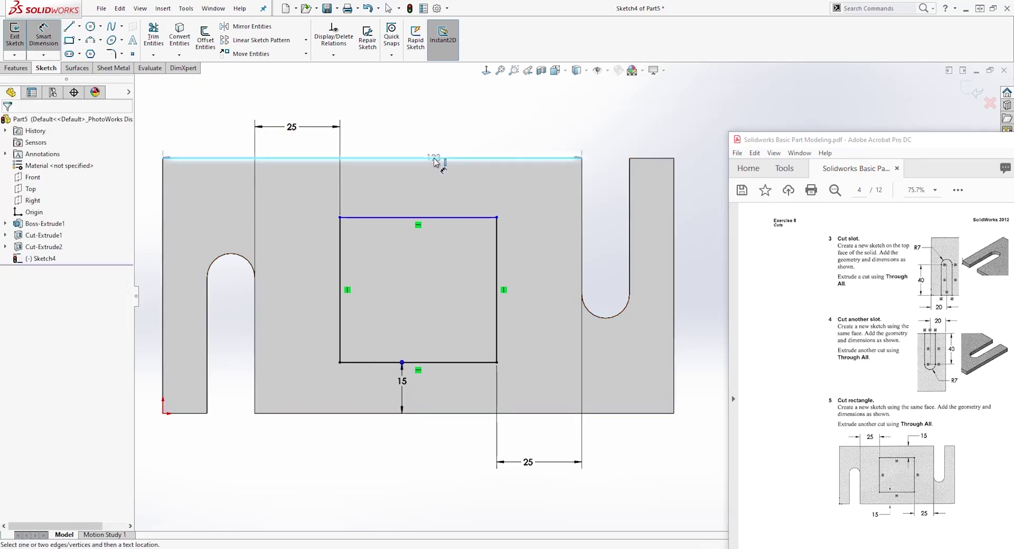
pyautogui.click(416, 218)
pyautogui.click(496, 193)
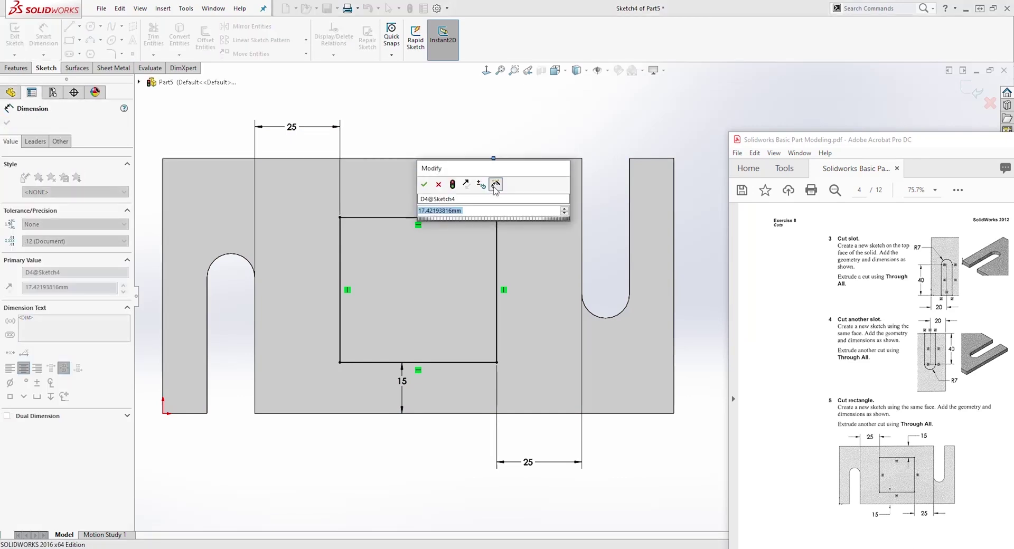
pyautogui.press('Return')
pyautogui.click(525, 208)
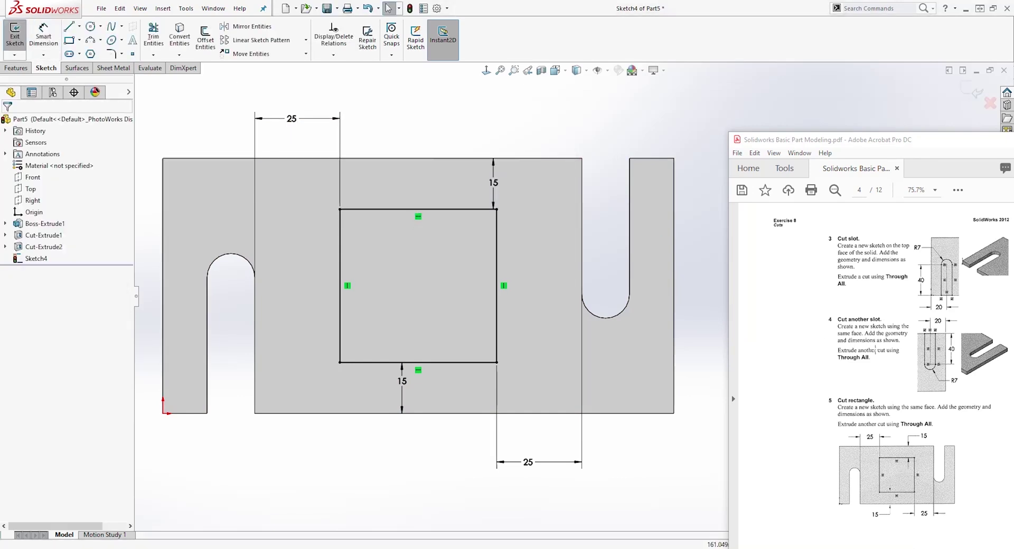
# Step: Check the PDF's cut and fillet instructions and cut the rectangle through the plate with an Extruded Cut set to Through All
pyautogui.scroll(-5, 883, 375)
pyautogui.scroll(-2, 883, 375)
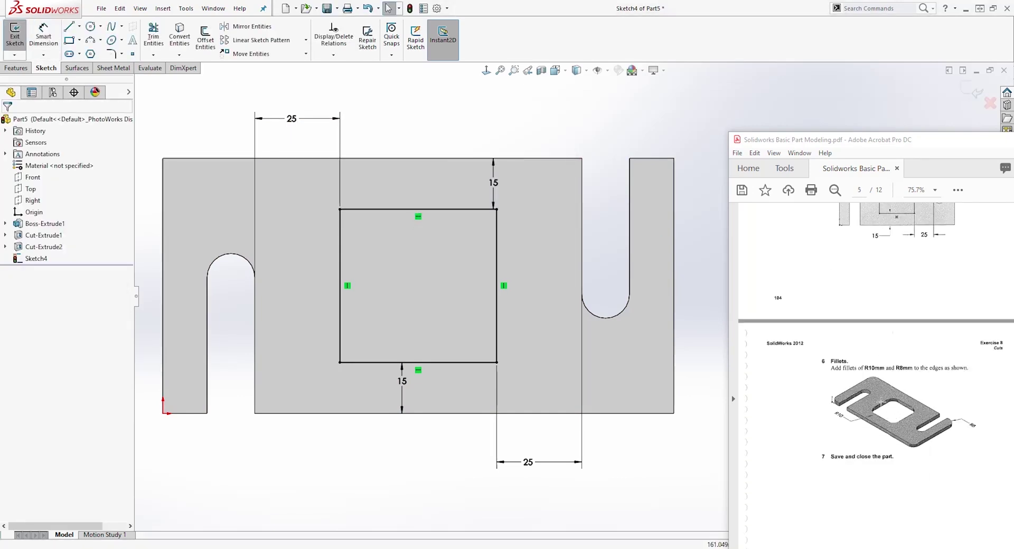
pyautogui.scroll(5, 926, 377)
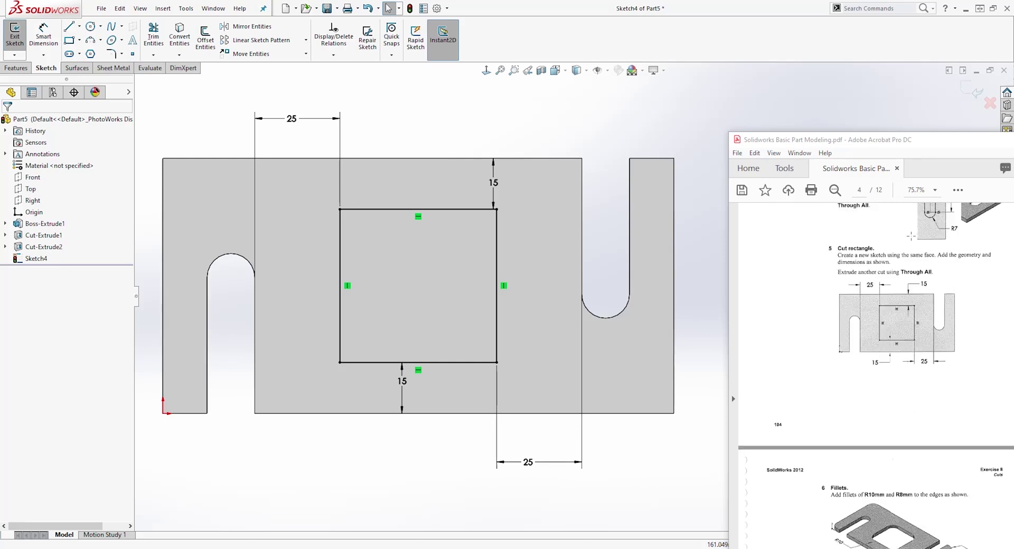
pyautogui.scroll(-5, 881, 402)
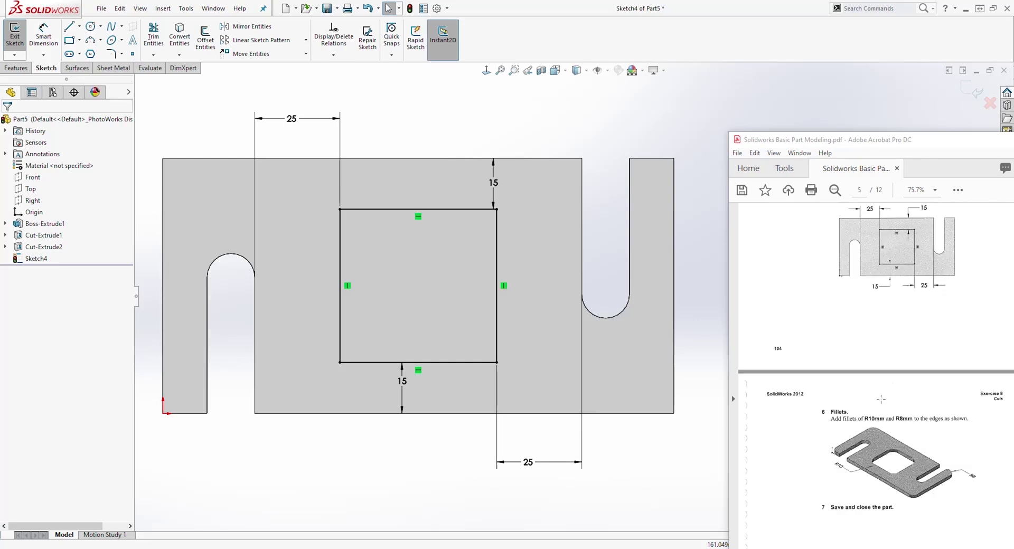
pyautogui.click(16, 69)
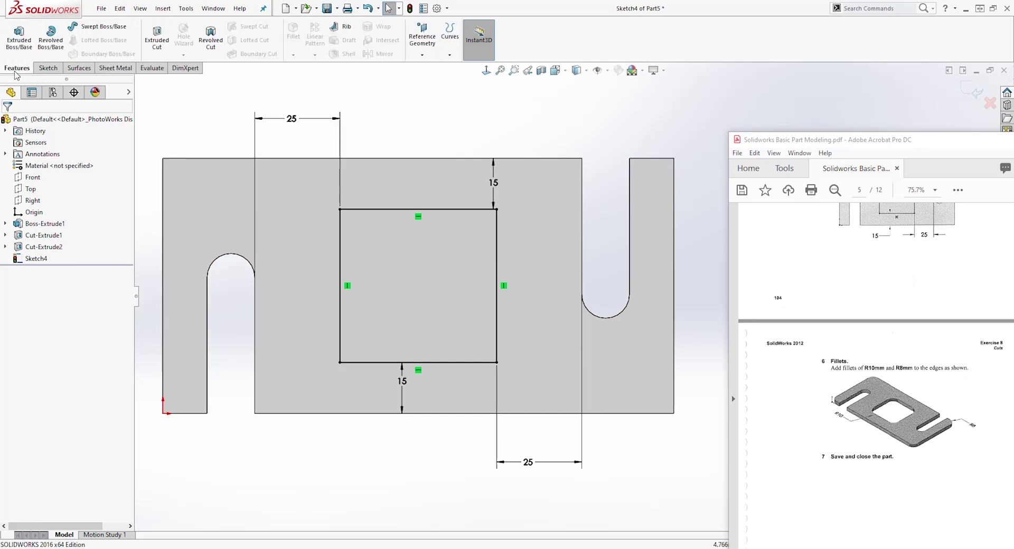
pyautogui.click(166, 38)
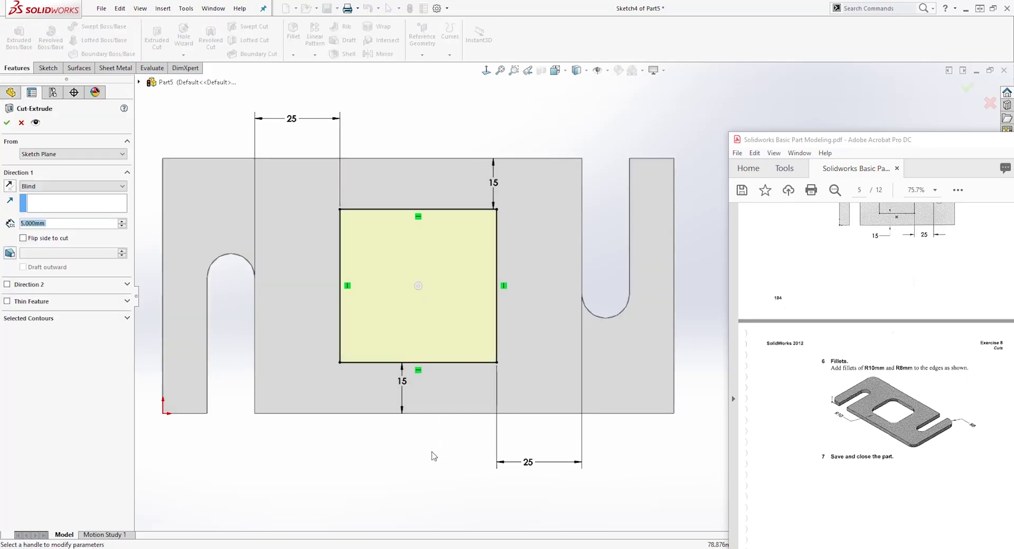
pyautogui.click(68, 192)
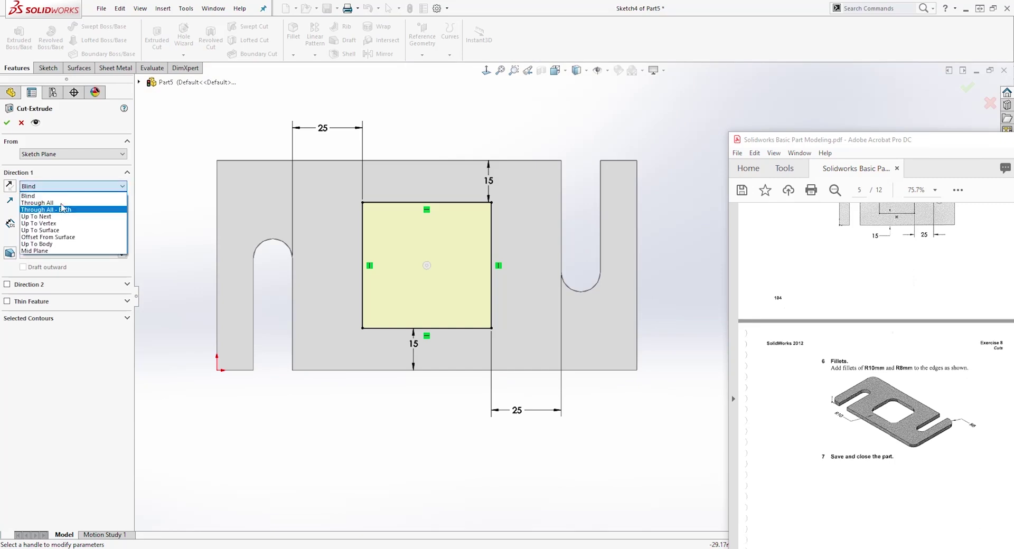
pyautogui.click(62, 203)
pyautogui.moveTo(280, 358)
pyautogui.mouseDown(button='middle')
pyautogui.moveTo(421, 441)
pyautogui.moveTo(338, 274)
pyautogui.mouseUp(button='middle')
pyautogui.click(6, 122)
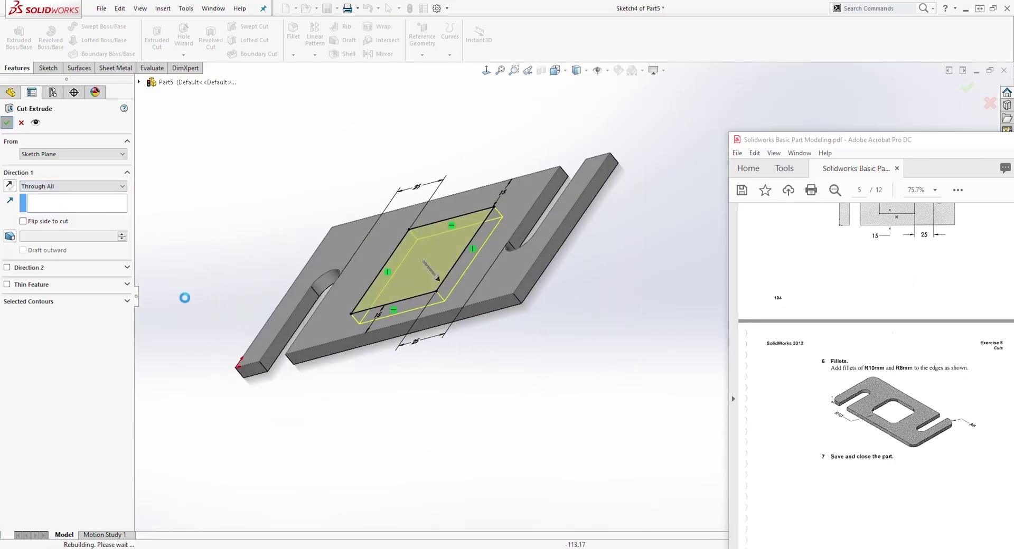
# Step: Begin a symmetric 10 mm fillet and select the two vertical corner edges along the rectangular cut's upper side
pyautogui.hotkey('ctrl', '1')
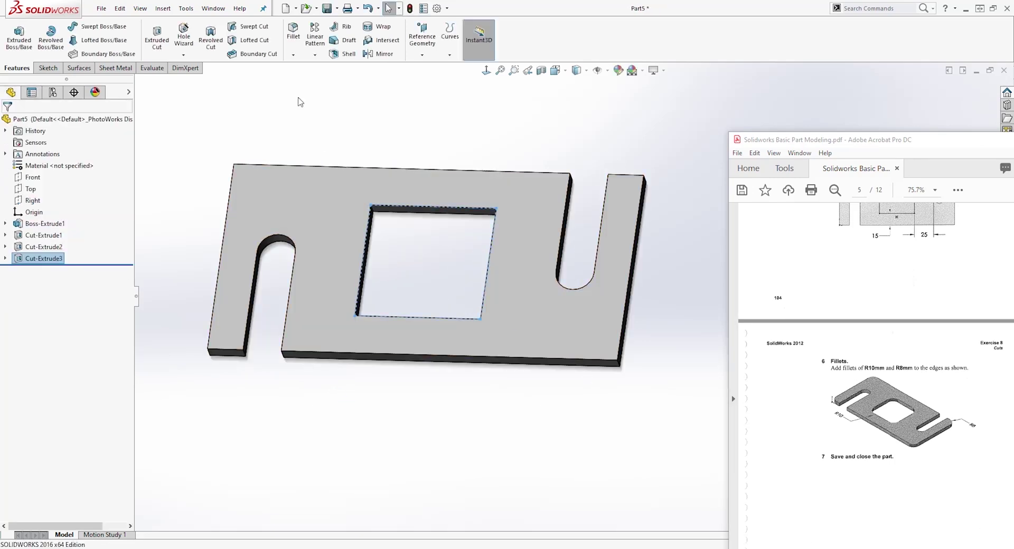
pyautogui.click(294, 33)
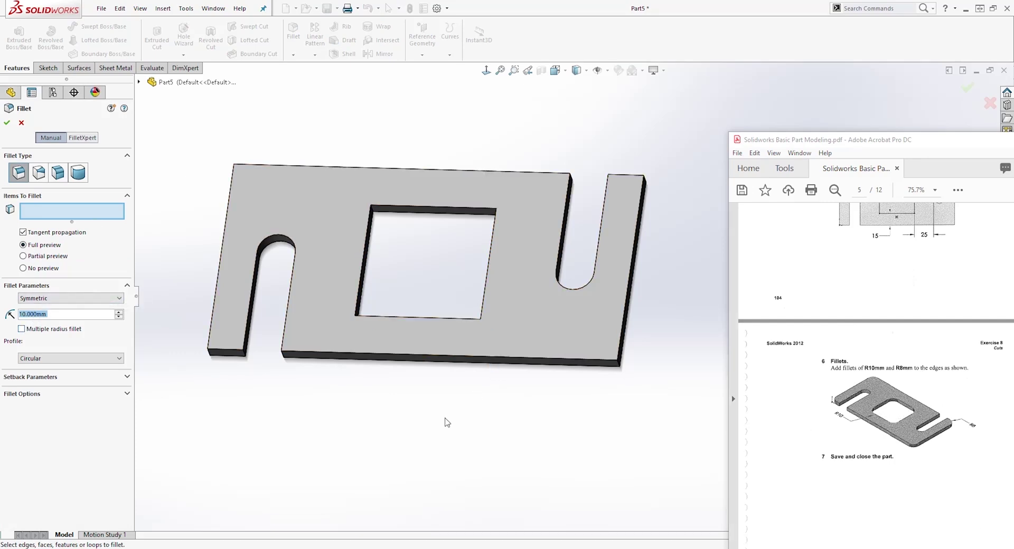
pyautogui.scroll(-5, 372, 190)
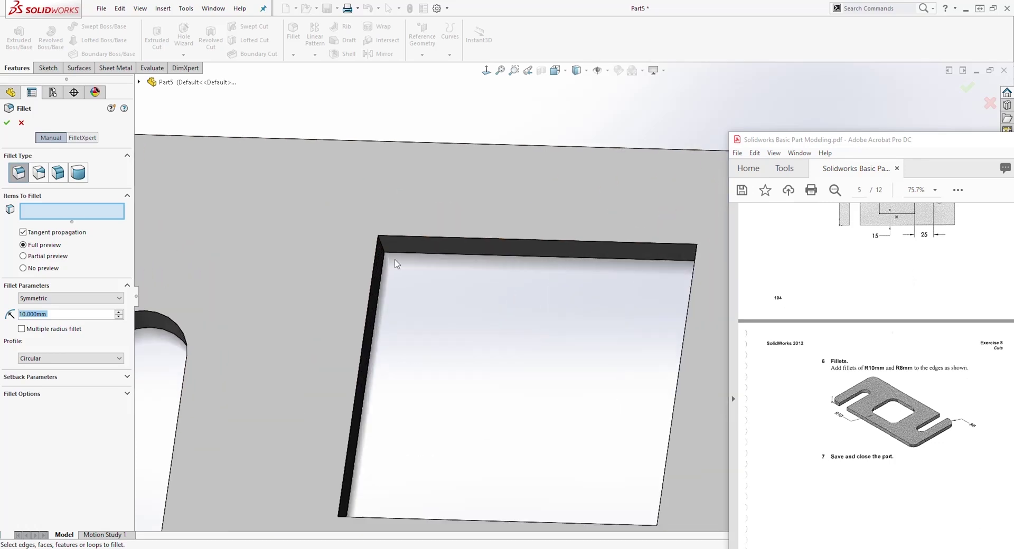
pyautogui.click(384, 251)
pyautogui.scroll(6, 518, 310)
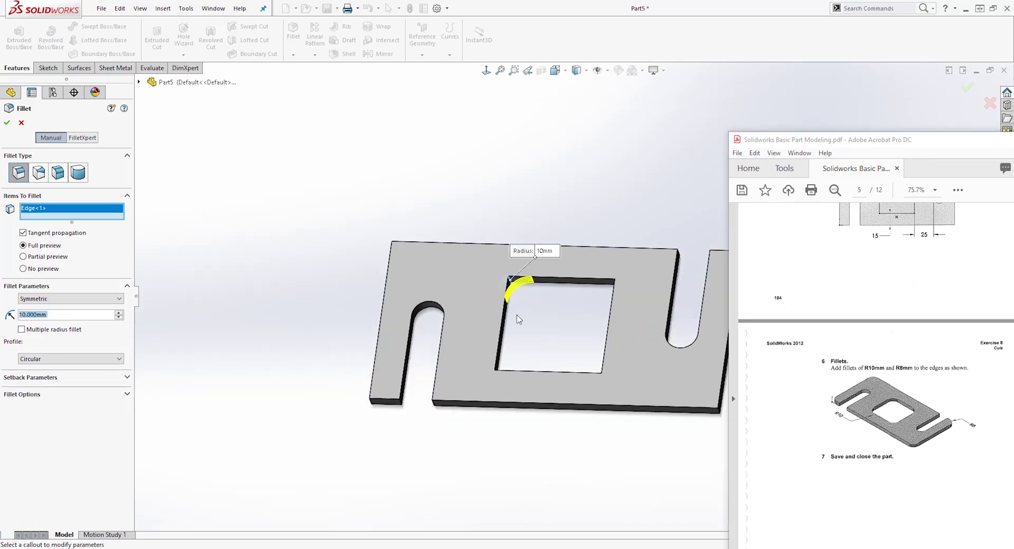
pyautogui.scroll(-5, 582, 289)
pyautogui.click(586, 295)
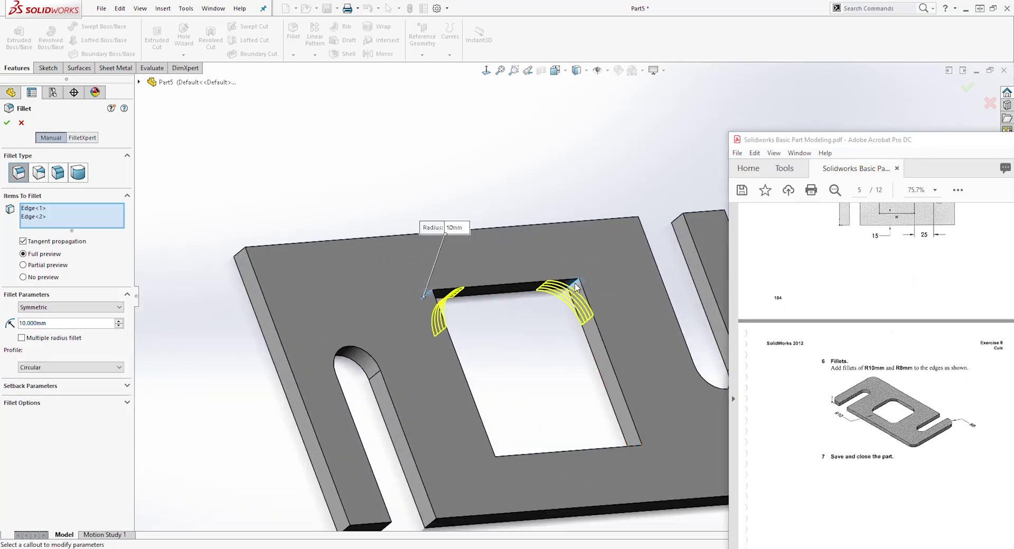
# Step: Add the rectangular cut's two remaining corner edges to the 10 mm fillet and apply it
pyautogui.moveTo(522, 292); pyautogui.dragTo(427, 423, button='middle')
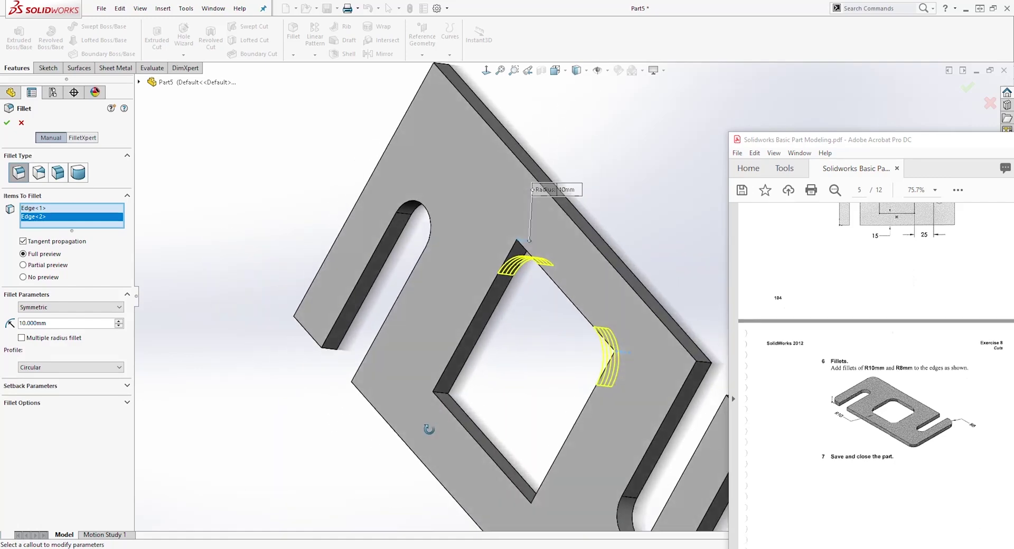
pyautogui.click(447, 395)
pyautogui.click(449, 389)
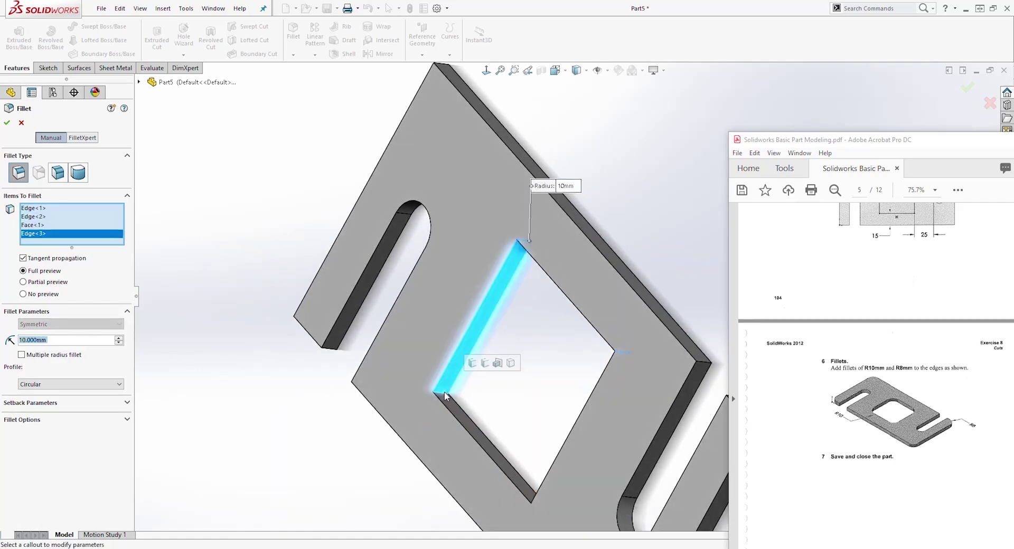
pyautogui.click(449, 388)
pyautogui.moveTo(450, 390); pyautogui.dragTo(584, 432, button='middle')
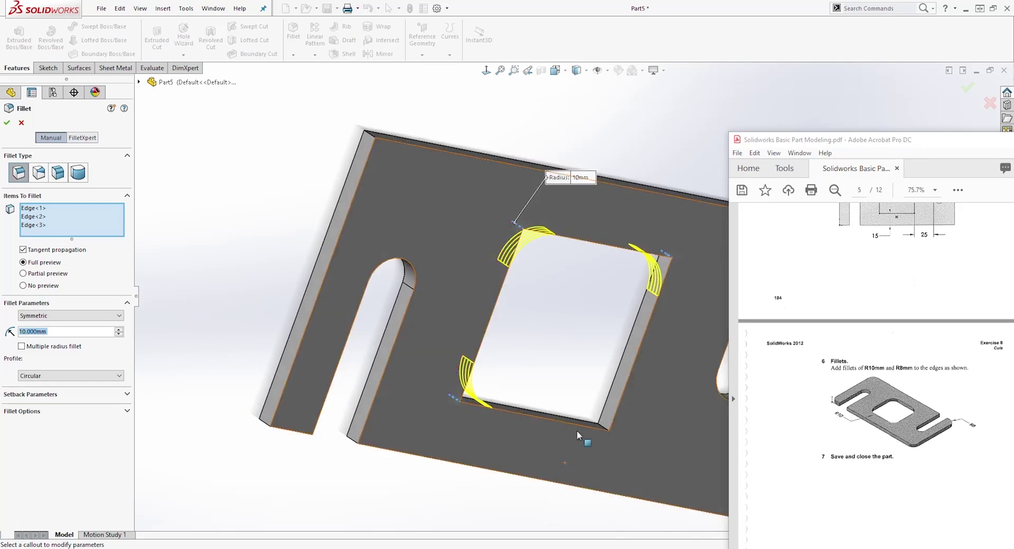
pyautogui.scroll(-5, 607, 423)
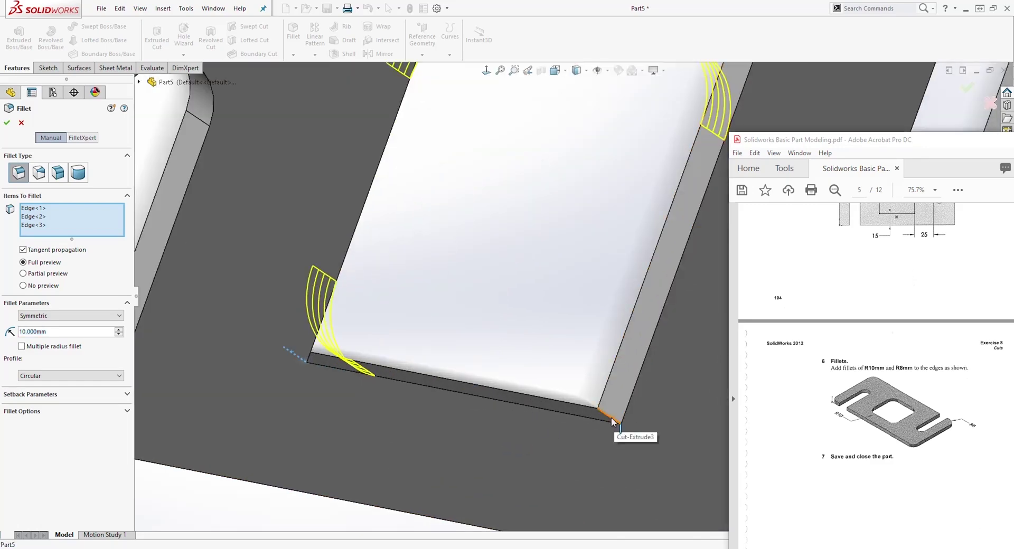
pyautogui.click(611, 418)
pyautogui.scroll(5, 575, 414)
pyautogui.moveTo(543, 278); pyautogui.dragTo(604, 195, button='middle')
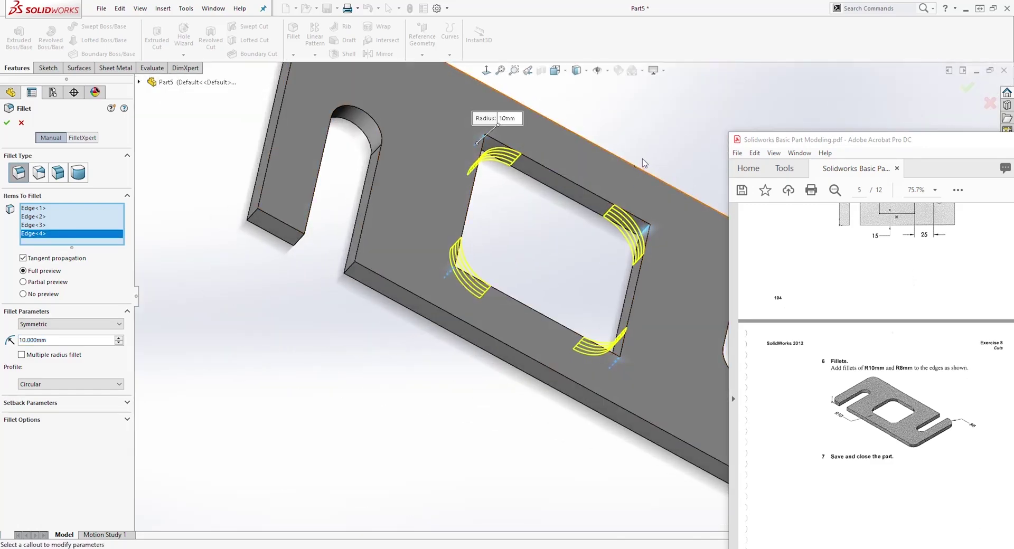
pyautogui.click(8, 124)
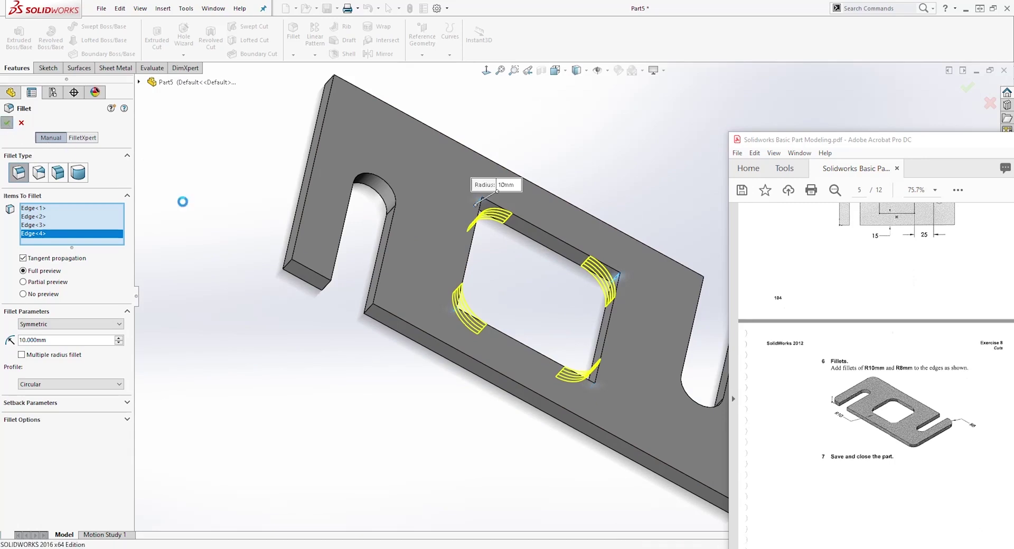
# Step: Begin an 8 mm fillet on both plate corners beside the first slot and the tip corner of the second slot's outer arm
pyautogui.click(294, 32)
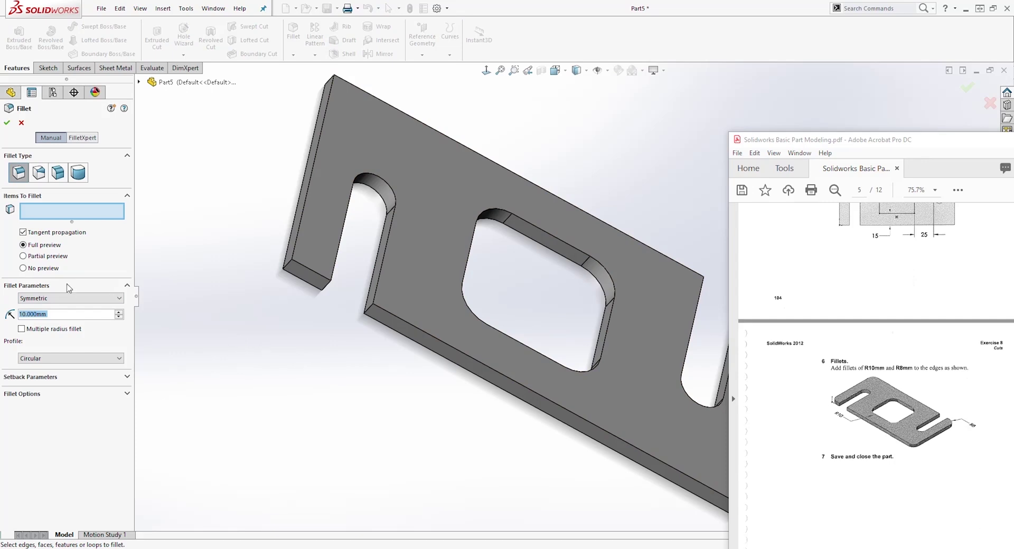
pyautogui.write('8')
pyautogui.press('Return')
pyautogui.click(288, 271)
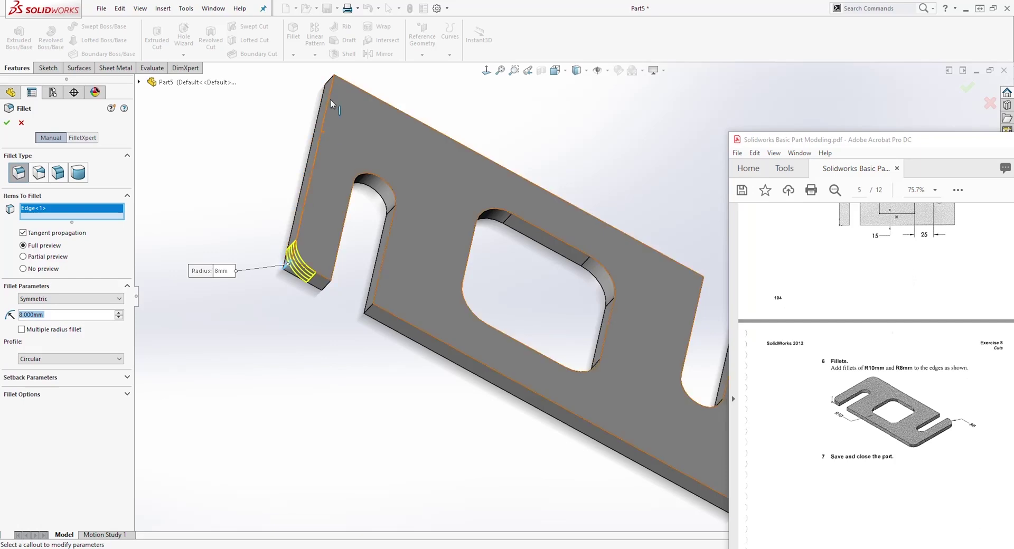
pyautogui.click(331, 82)
pyautogui.moveTo(332, 82); pyautogui.dragTo(606, 316, button='middle')
pyautogui.click(647, 327)
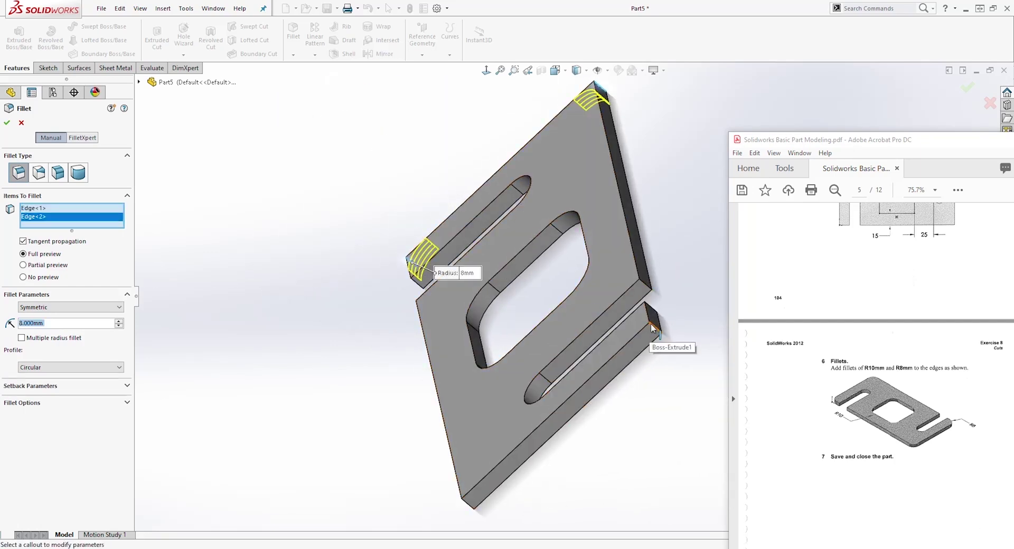
# Step: Add the plate's last outer corner, on the second slot's closed side, to the 8 mm fillet and apply it
pyautogui.moveTo(500, 512); pyautogui.dragTo(674, 470, button='middle')
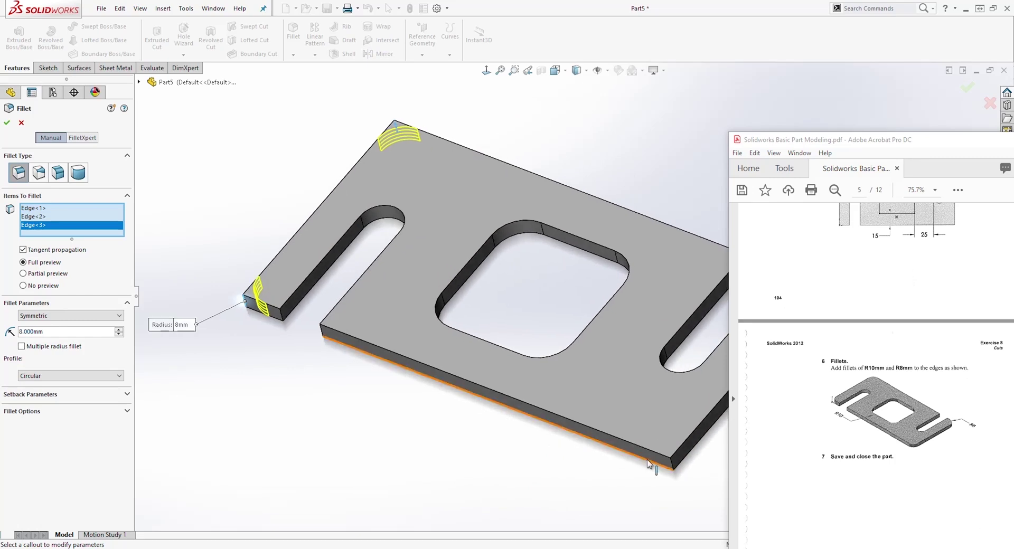
pyautogui.click(673, 469)
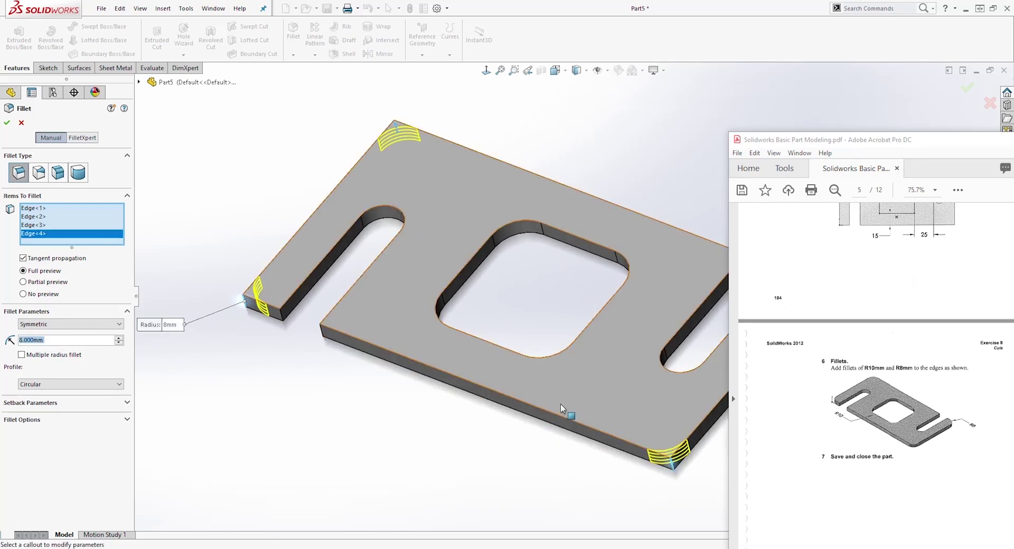
pyautogui.scroll(8, 564, 407)
pyautogui.scroll(-3, 670, 288)
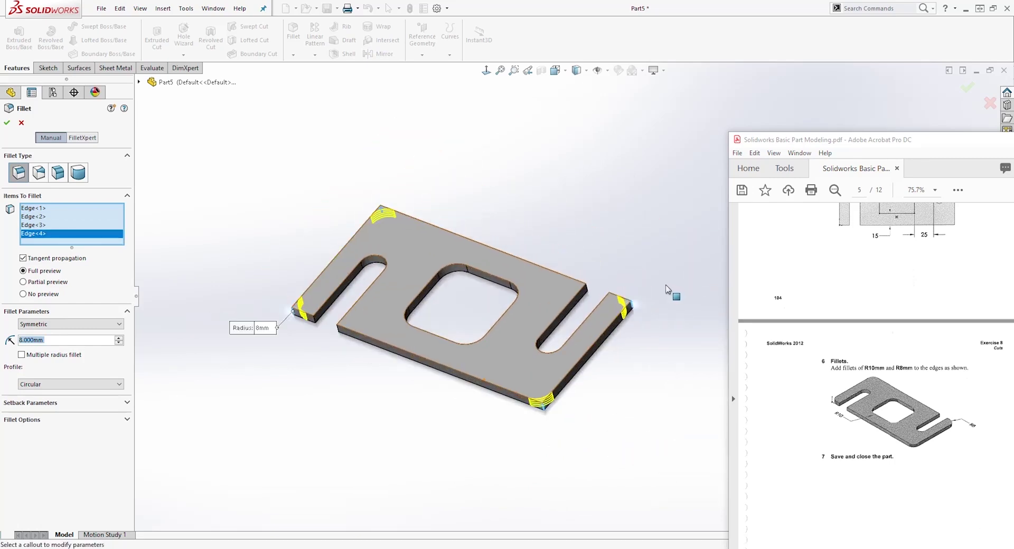
pyautogui.scroll(-2, 556, 265)
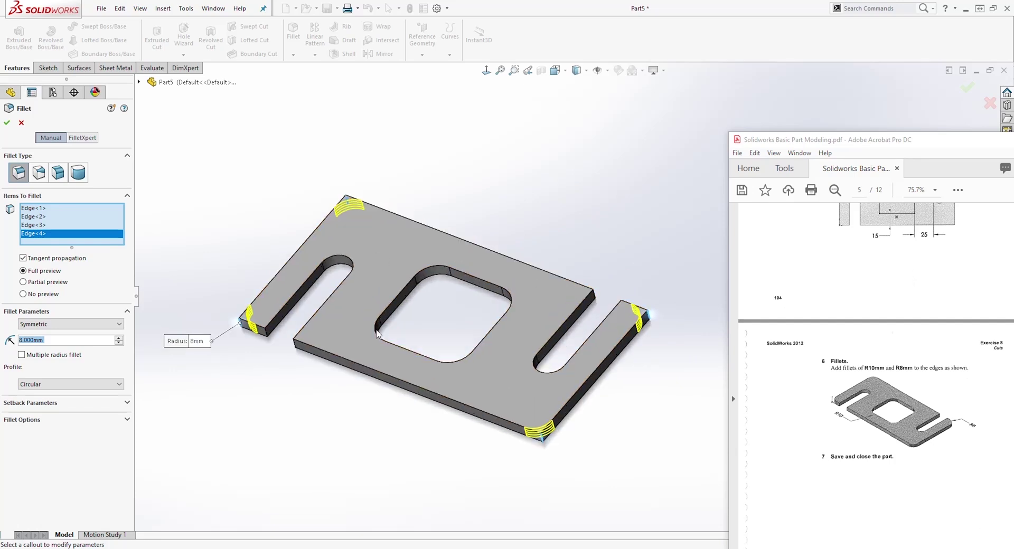
pyautogui.click(9, 124)
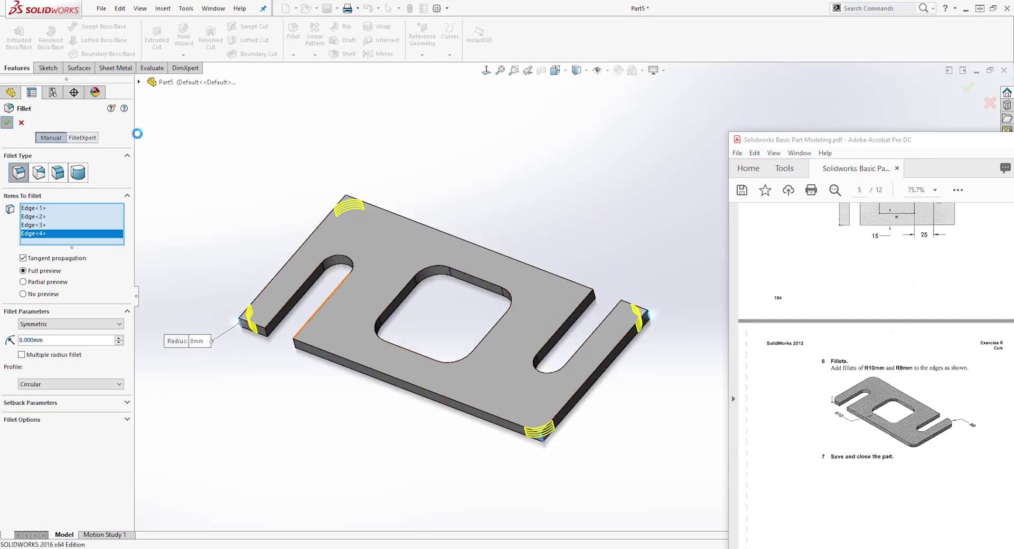